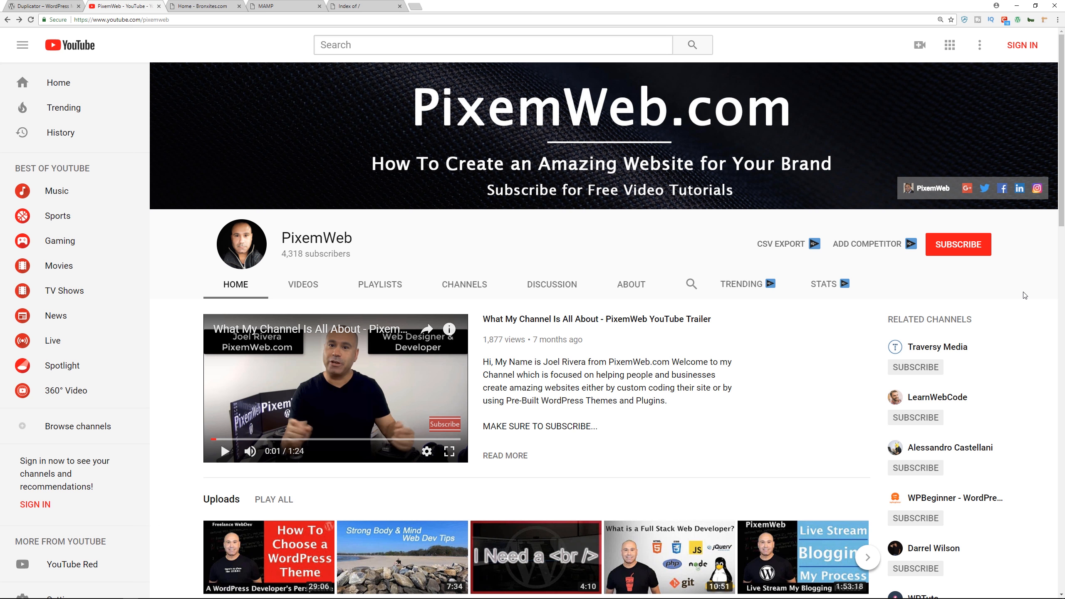
Look through the uploads, popular uploads and playlists on the PixemWeb YouTube channel's home page.
{"action": "scroll", "coordinate": [1025, 295], "scroll_direction": "down", "scroll_amount": 5}
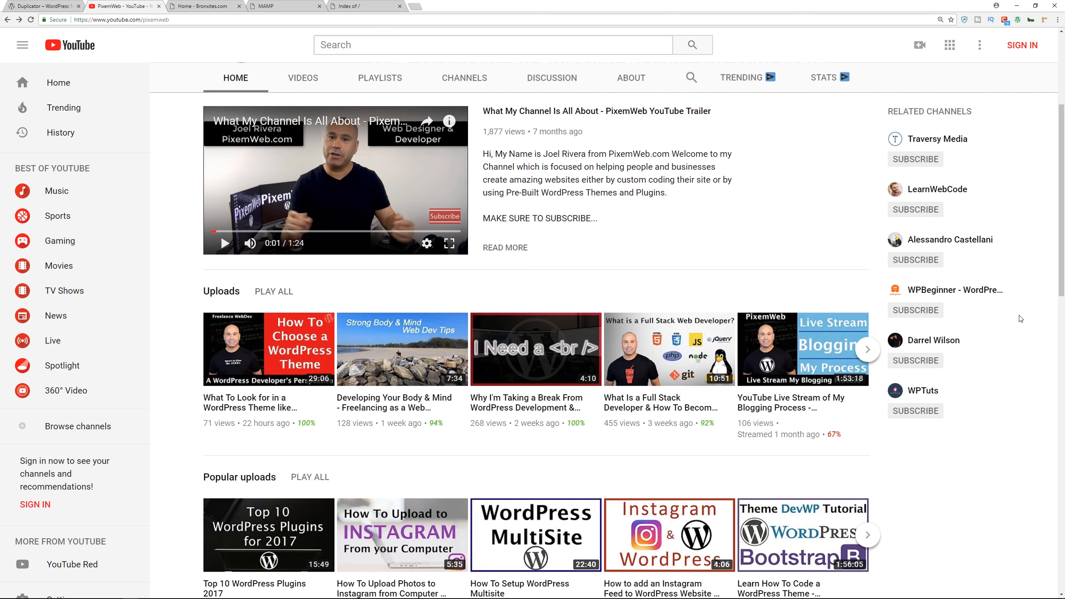
{"action": "scroll", "coordinate": [1021, 319], "scroll_direction": "down", "scroll_amount": 2}
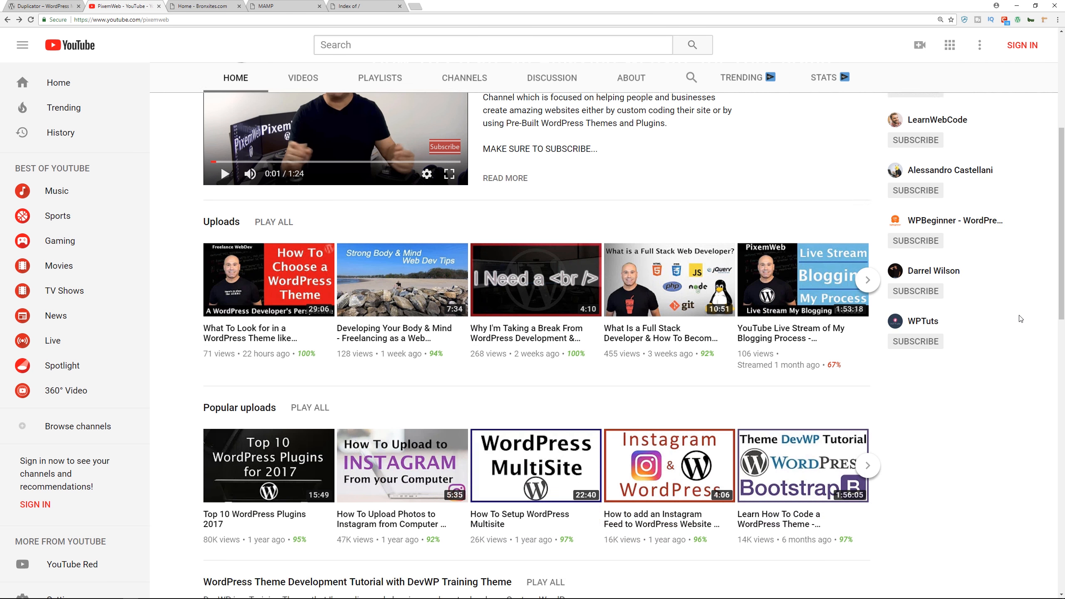
{"action": "scroll", "coordinate": [1021, 319], "scroll_direction": "down", "scroll_amount": 3}
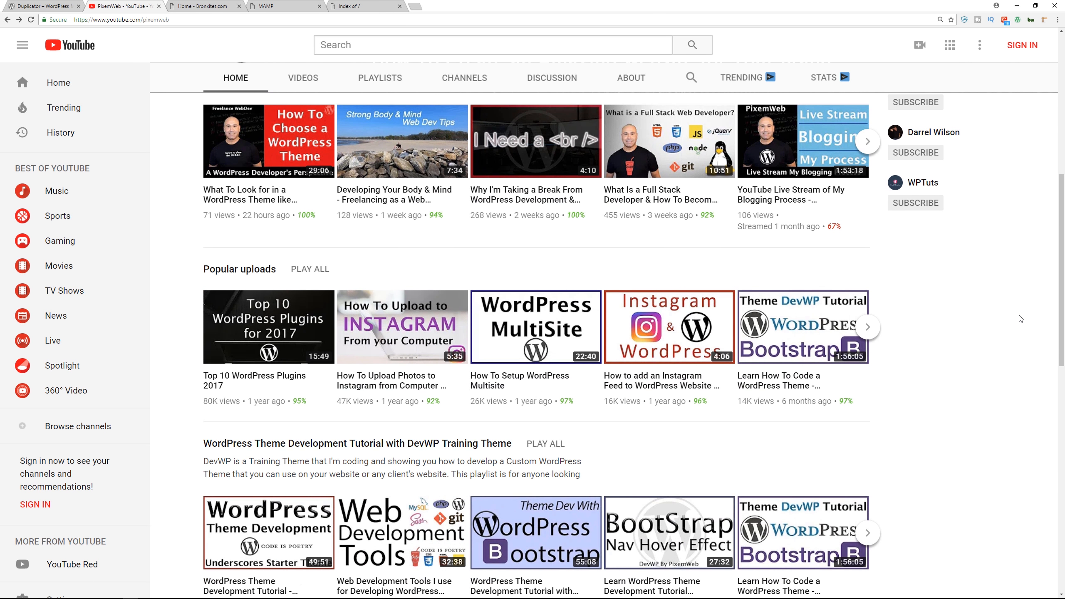
{"action": "scroll", "coordinate": [1020, 319], "scroll_direction": "down", "scroll_amount": 2}
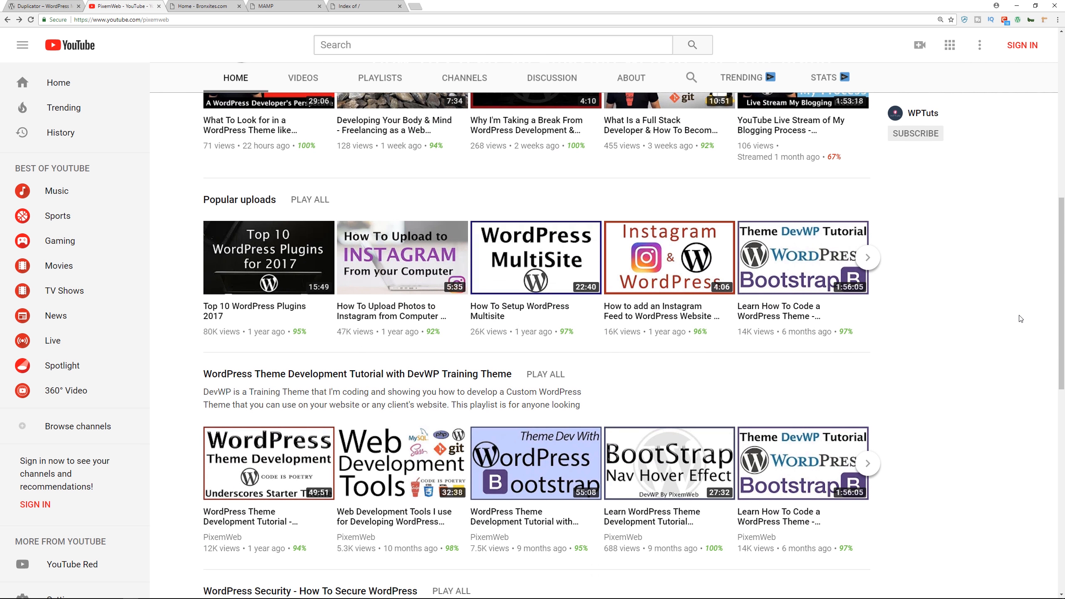
{"action": "scroll", "coordinate": [1021, 319], "scroll_direction": "up", "scroll_amount": 12}
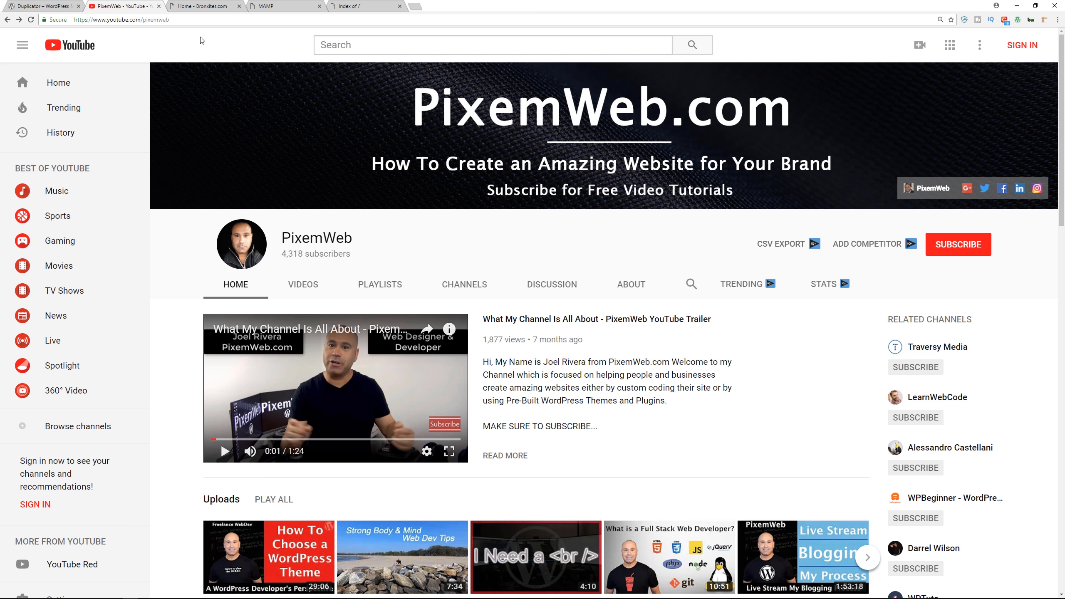
Examine the live Bronxites.com homepage from its header to the photo gallery, and check the MAMP start page.
{"action": "left_click", "coordinate": [204, 6]}
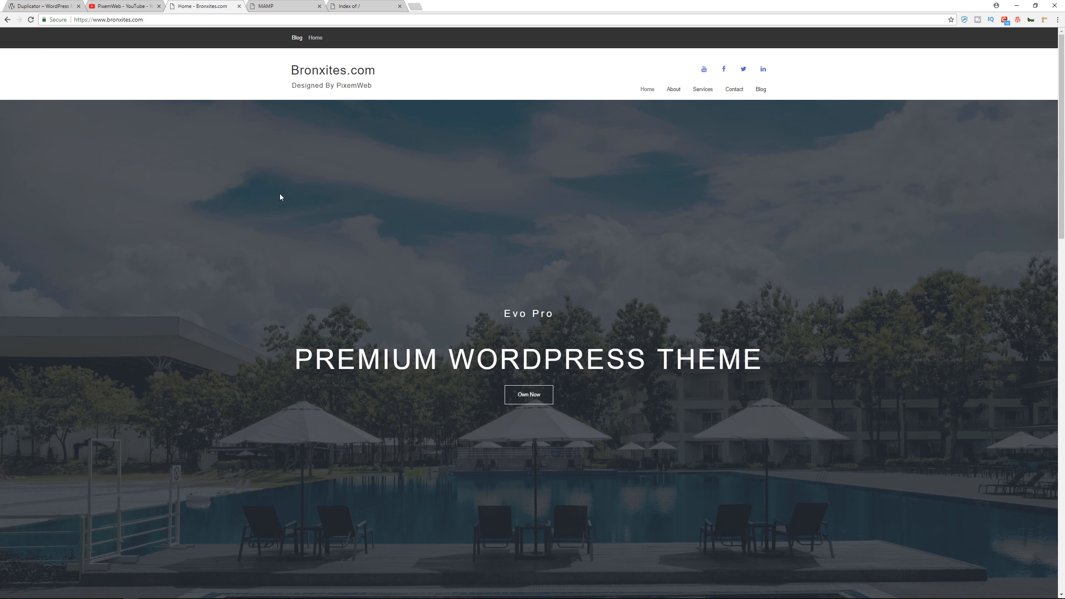
{"action": "scroll", "coordinate": [176, 206], "scroll_direction": "down", "scroll_amount": 10}
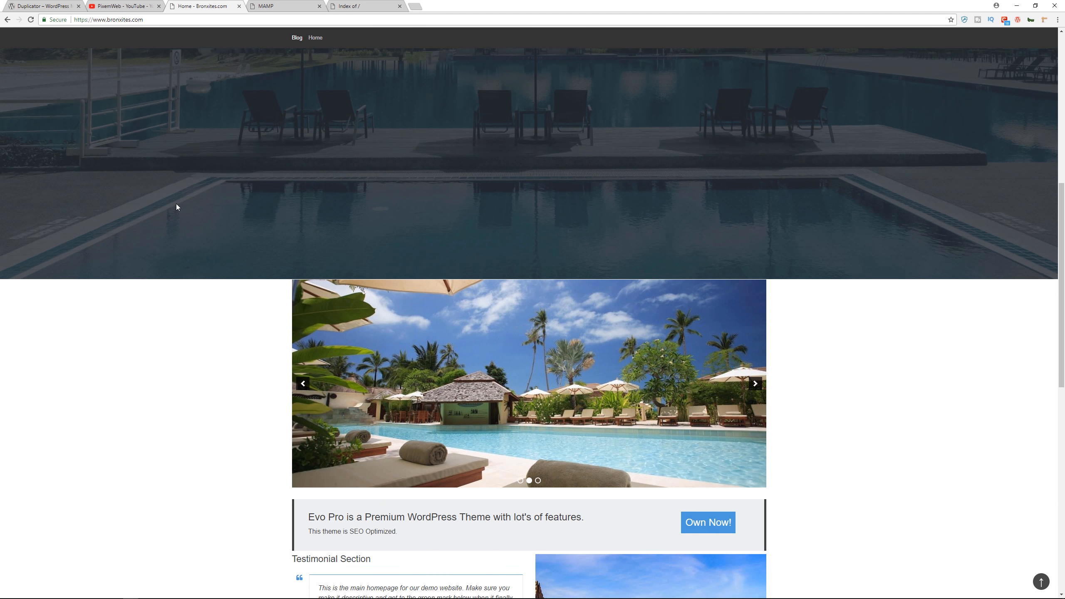
{"action": "scroll", "coordinate": [176, 206], "scroll_direction": "down", "scroll_amount": 8}
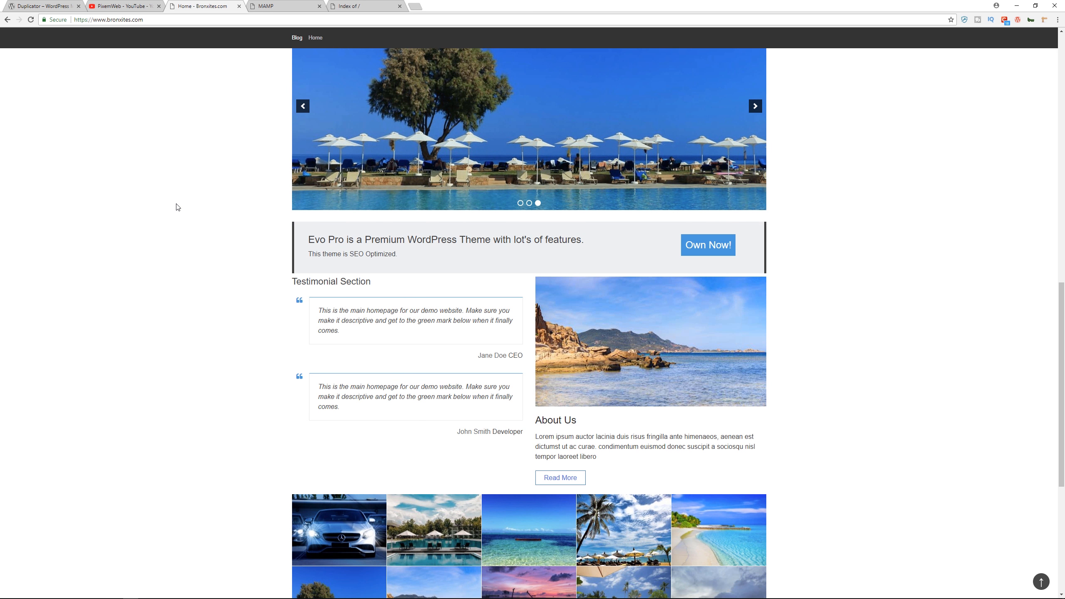
{"action": "scroll", "coordinate": [177, 206], "scroll_direction": "down", "scroll_amount": 3}
{"action": "scroll", "coordinate": [176, 207], "scroll_direction": "up", "scroll_amount": 20}
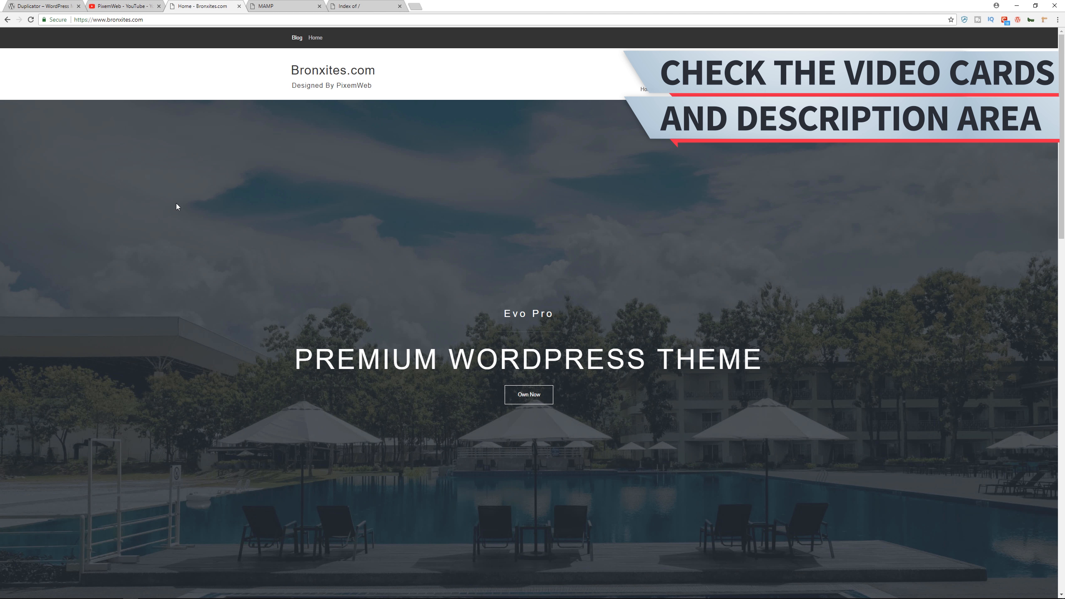
{"action": "key", "text": "ctrl+Tab"}
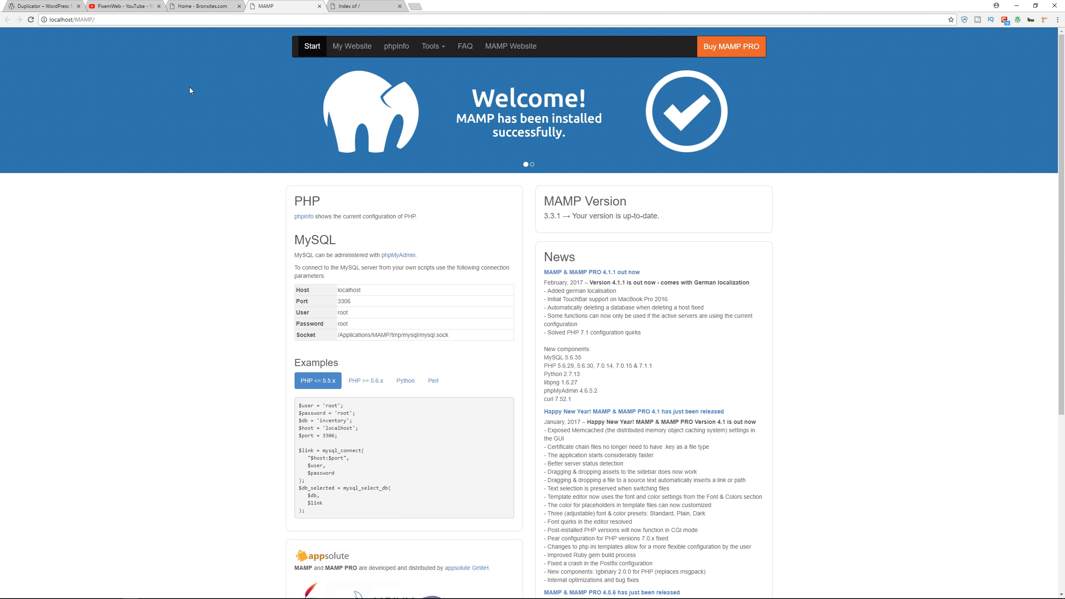
Return to the live Bronxites.com site and open its Add Plugins page from the WordPress dashboard.
{"action": "left_click", "coordinate": [203, 6]}
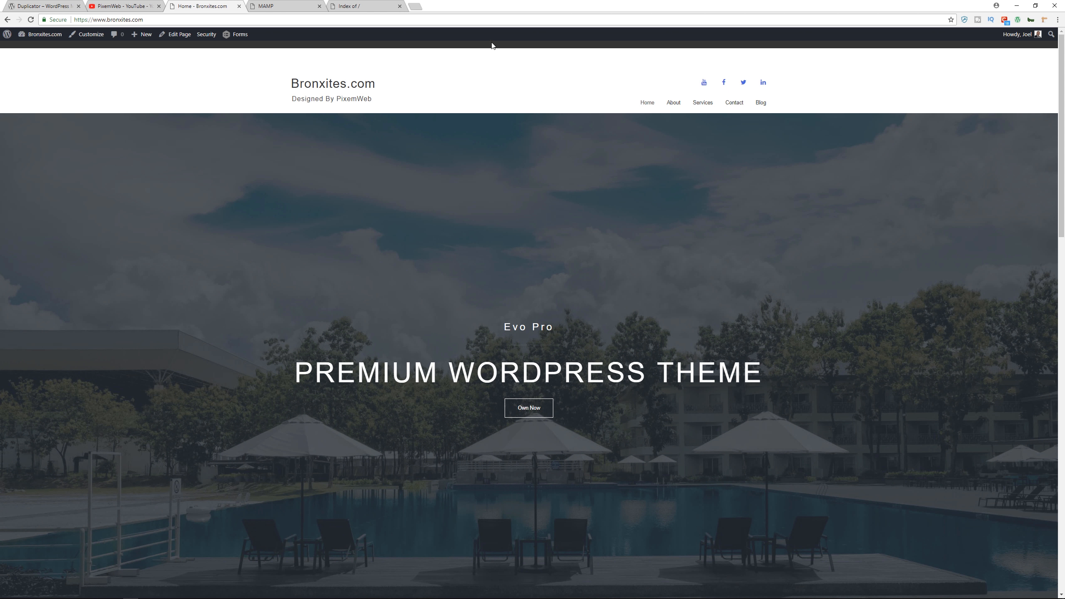
{"action": "mouse_move", "coordinate": [42, 35]}
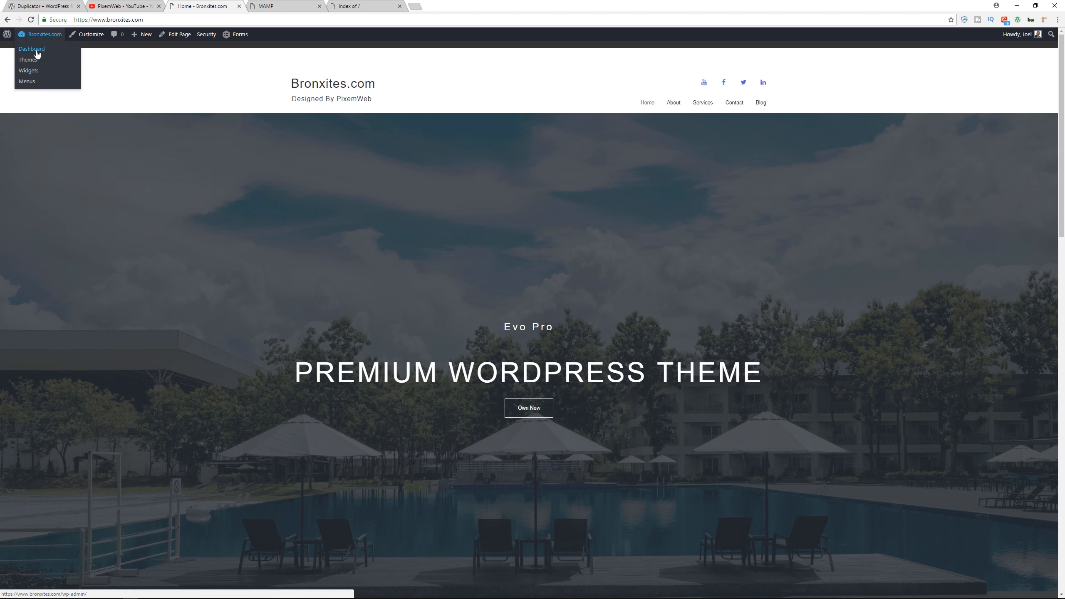
{"action": "left_click", "coordinate": [37, 53]}
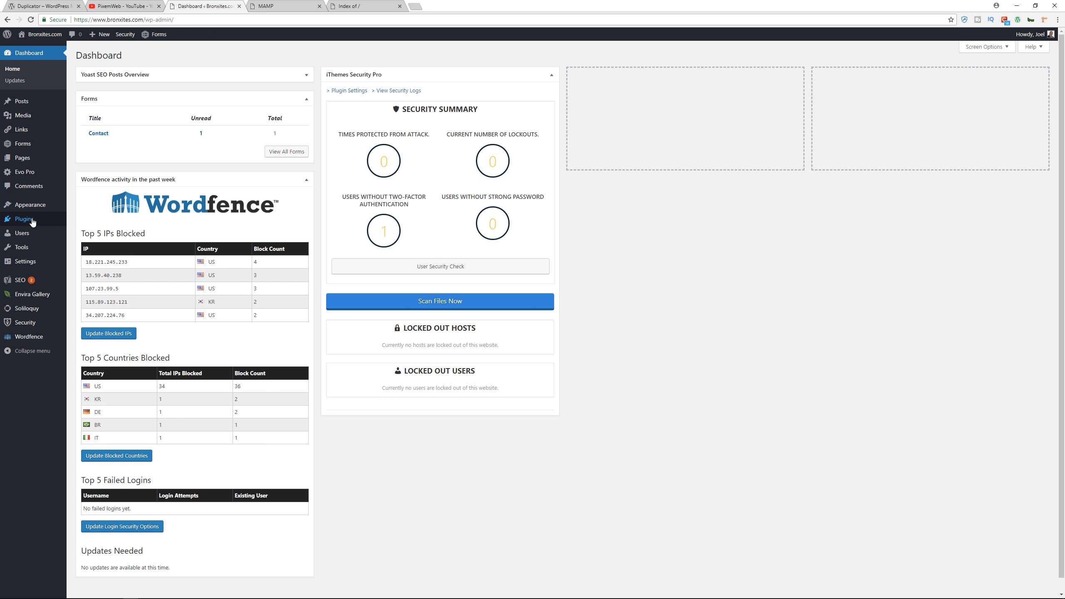
{"action": "mouse_move", "coordinate": [32, 222]}
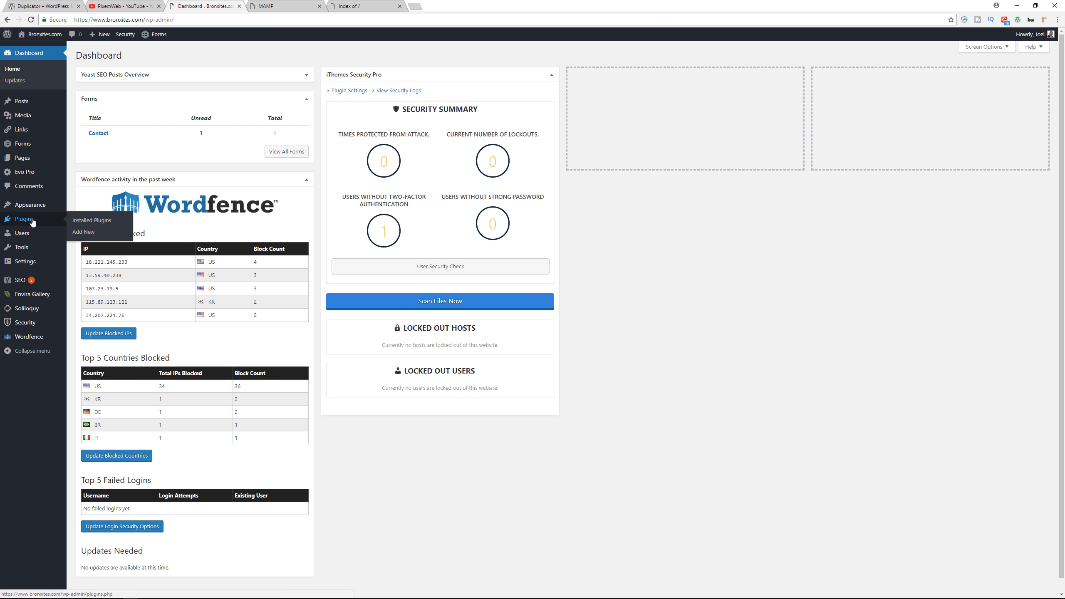
{"action": "left_click", "coordinate": [83, 232]}
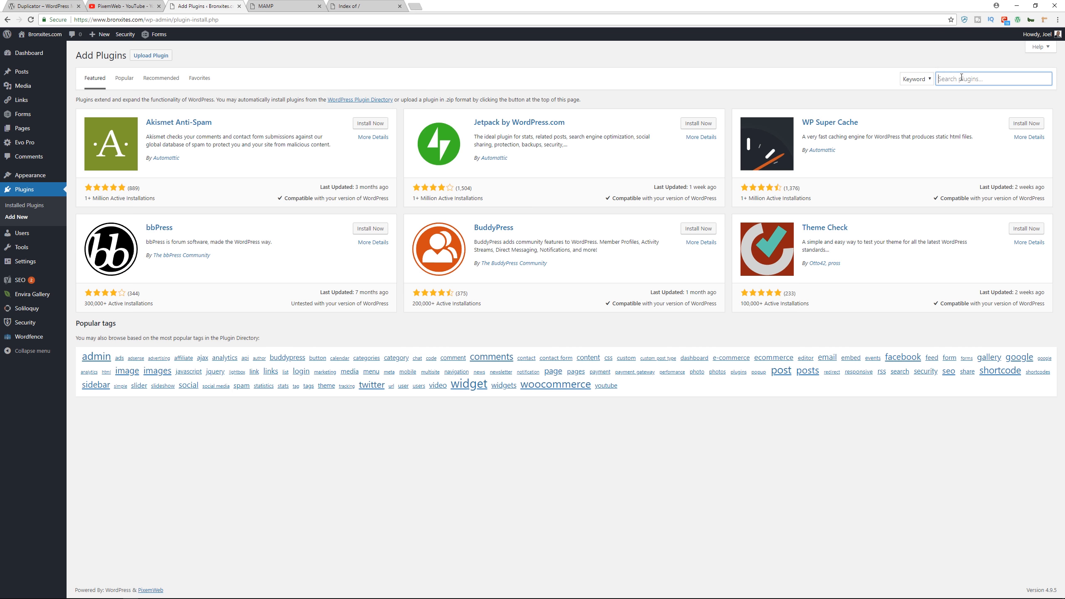
Search the plugin directory for "duplicator" and install and activate Duplicator – WordPress Migration Plugin.
{"action": "type", "text": "duplicator"}
{"action": "key", "text": "ctrl+plus"}
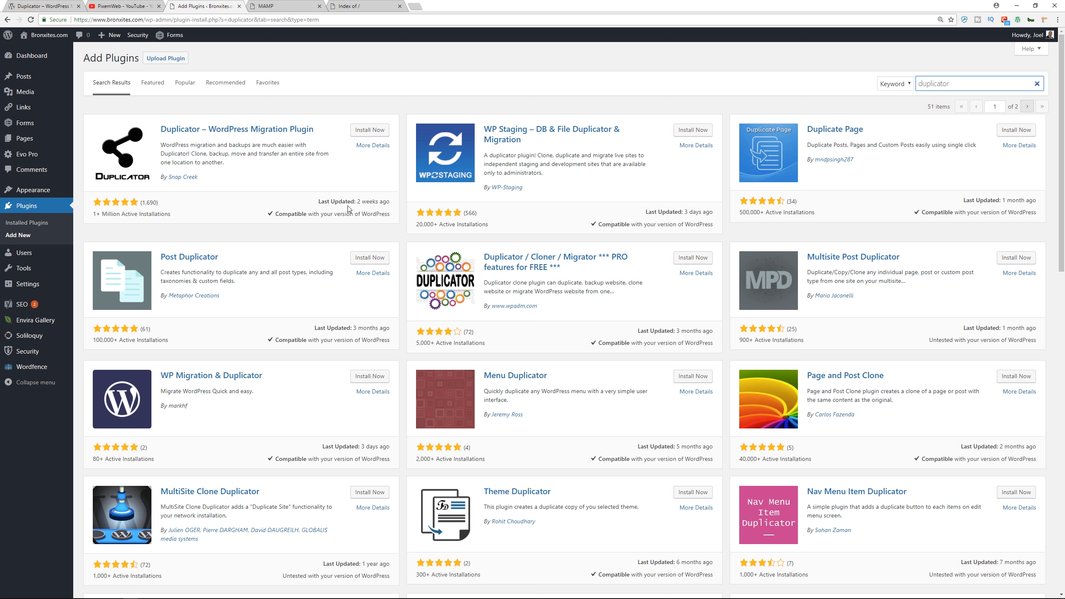
{"action": "left_click", "coordinate": [365, 130]}
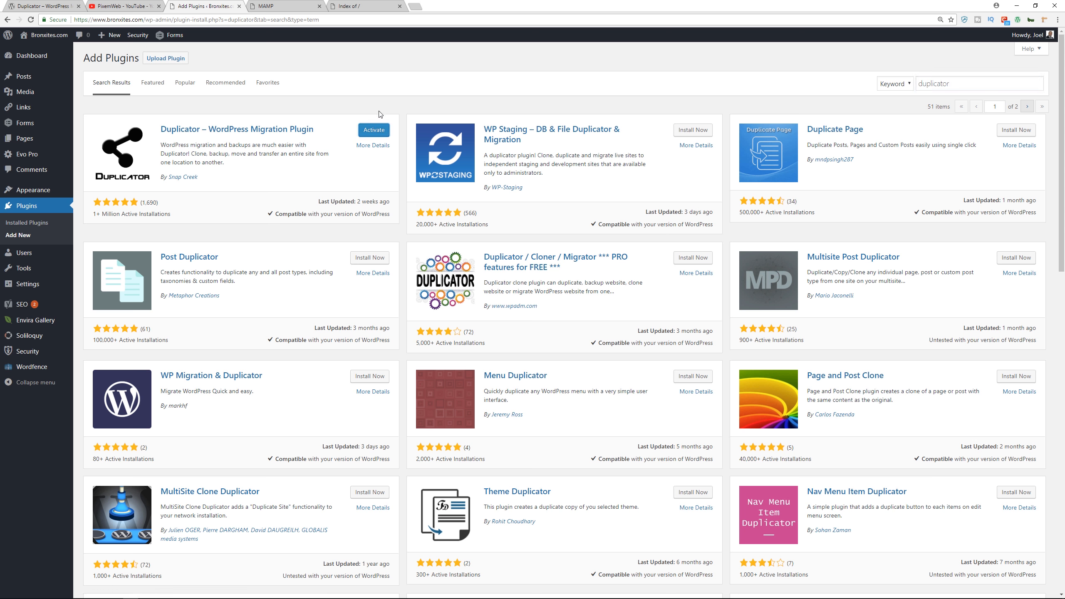
{"action": "left_click", "coordinate": [371, 130]}
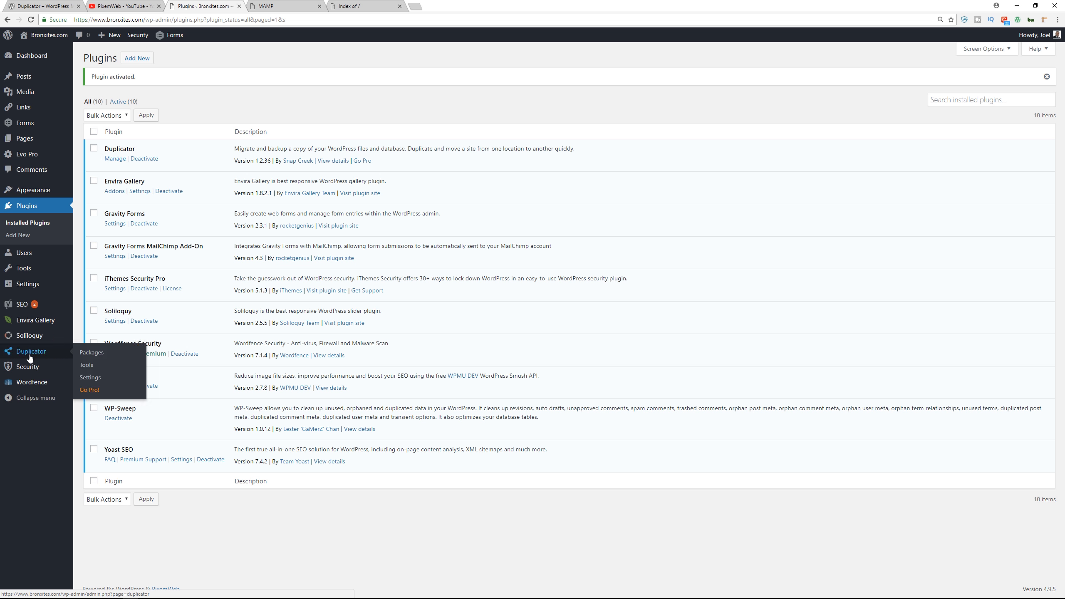
Look at Duplicator's Packages and Tools pages and open its Settings.
{"action": "left_click", "coordinate": [88, 354]}
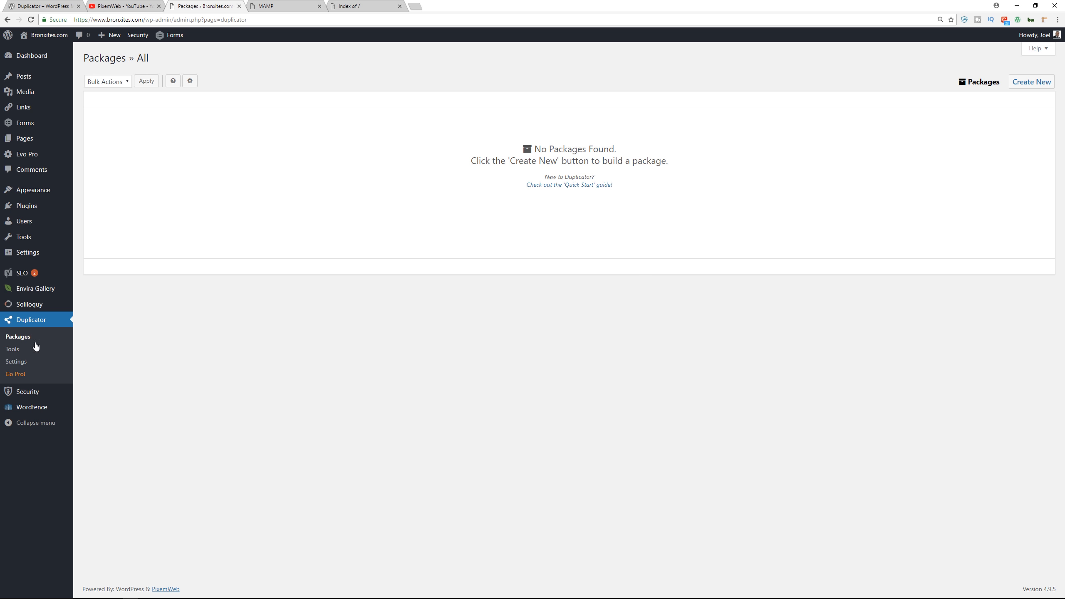
{"action": "left_click", "coordinate": [16, 350]}
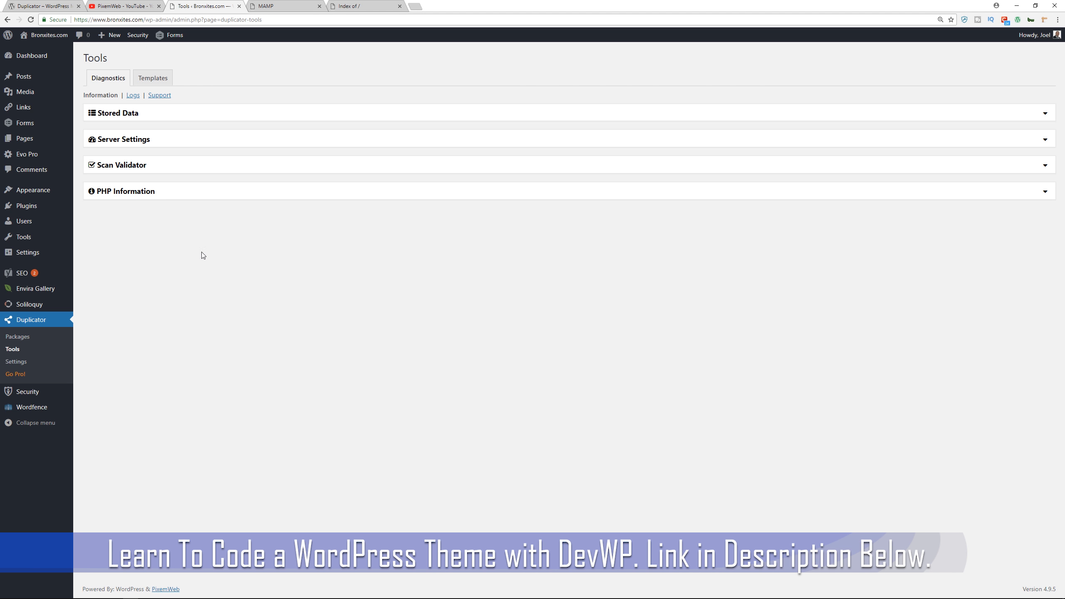
{"action": "left_click", "coordinate": [17, 361]}
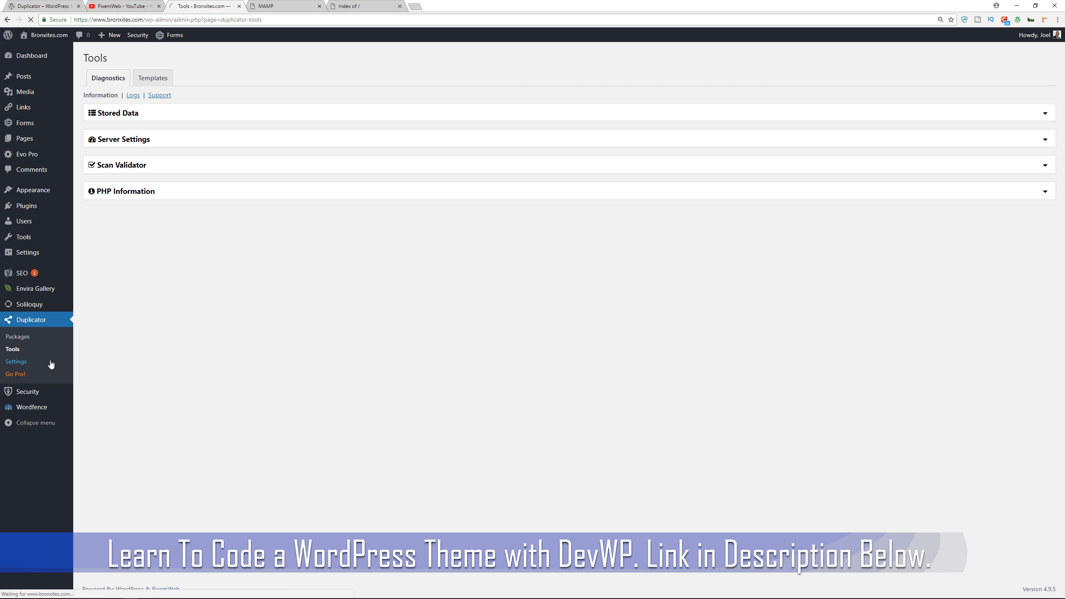
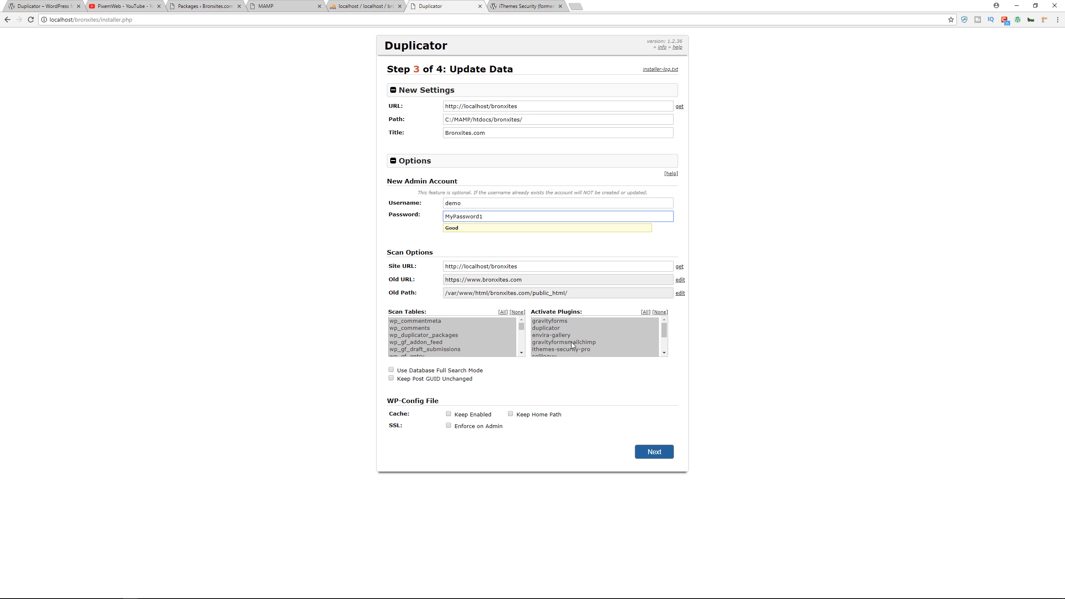
Run the Duplicator installer's Update Data step and review the migration report's install and general notices.
{"action": "left_click", "coordinate": [654, 452]}
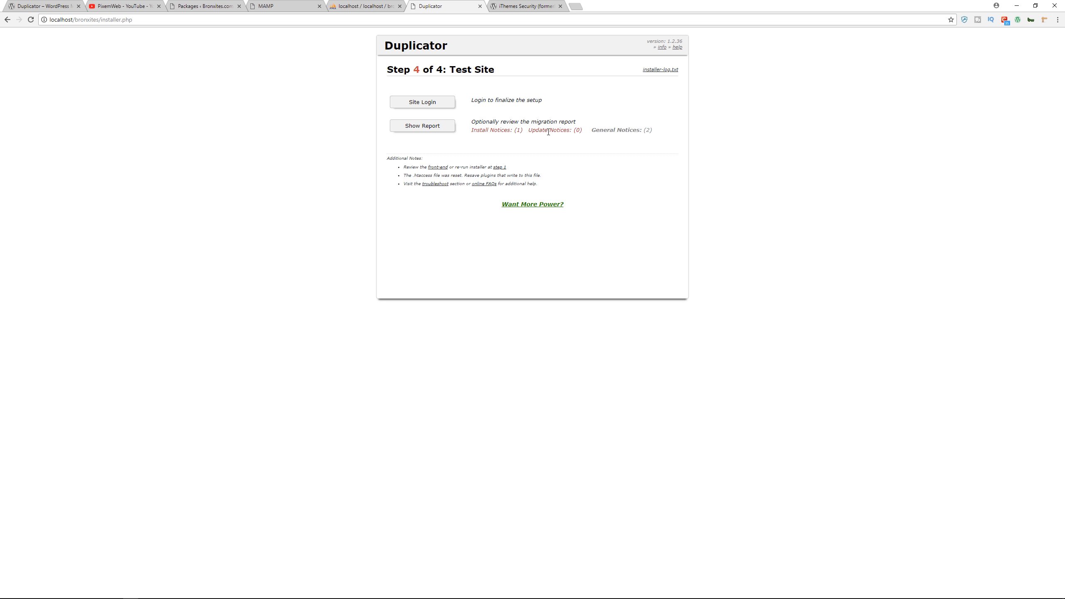
{"action": "left_click", "coordinate": [422, 126]}
{"action": "left_click", "coordinate": [433, 261]}
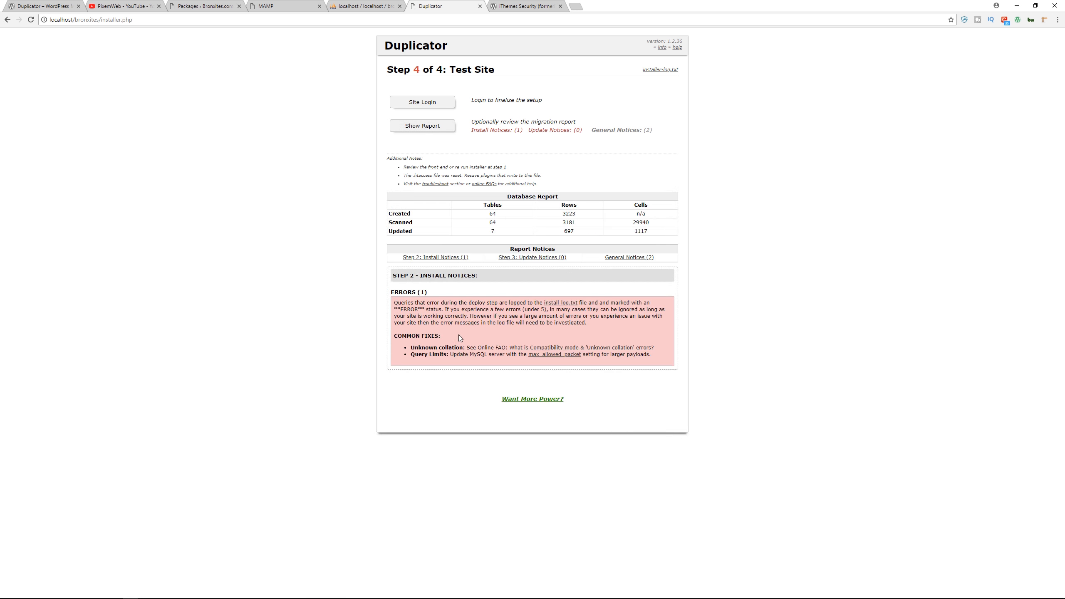
{"action": "left_click", "coordinate": [630, 257]}
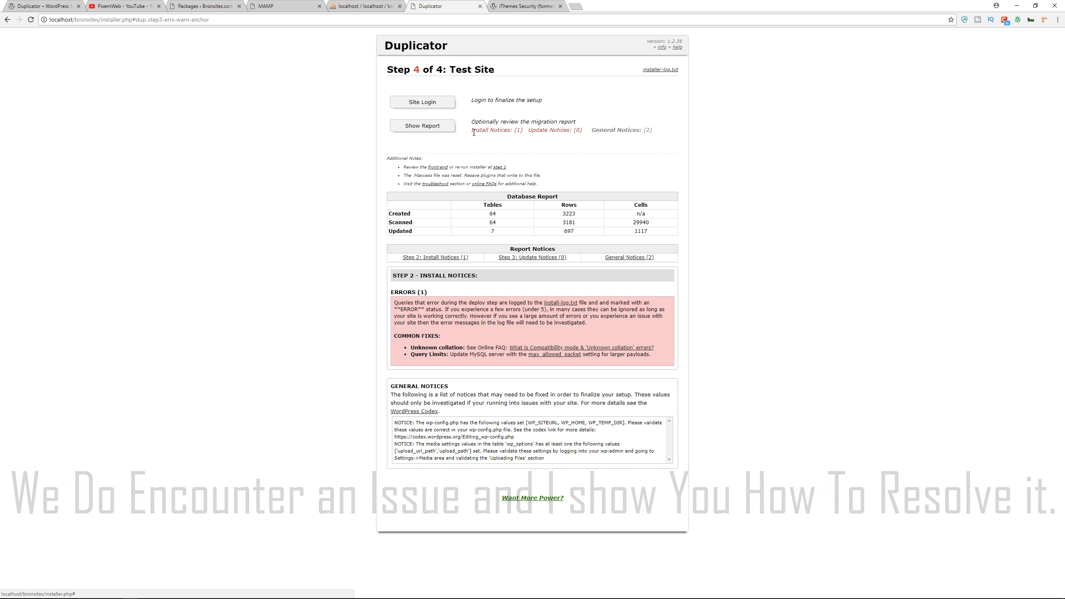
Open the migrated site's login from the installer and log in as demo with the account password.
{"action": "left_click", "coordinate": [423, 103]}
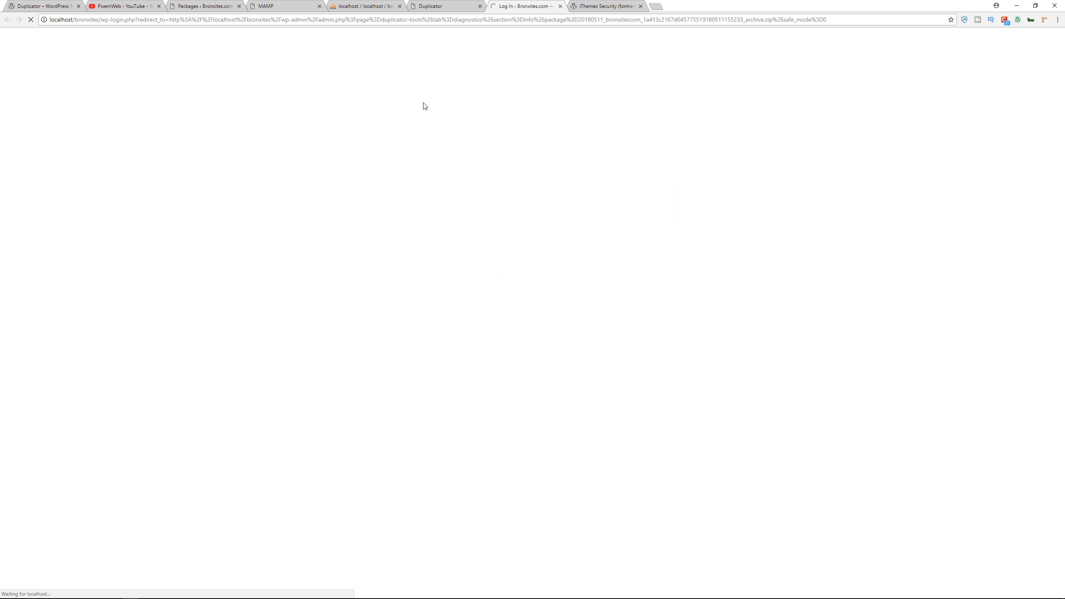
{"action": "left_click", "coordinate": [499, 215]}
{"action": "type", "text": "***********"}
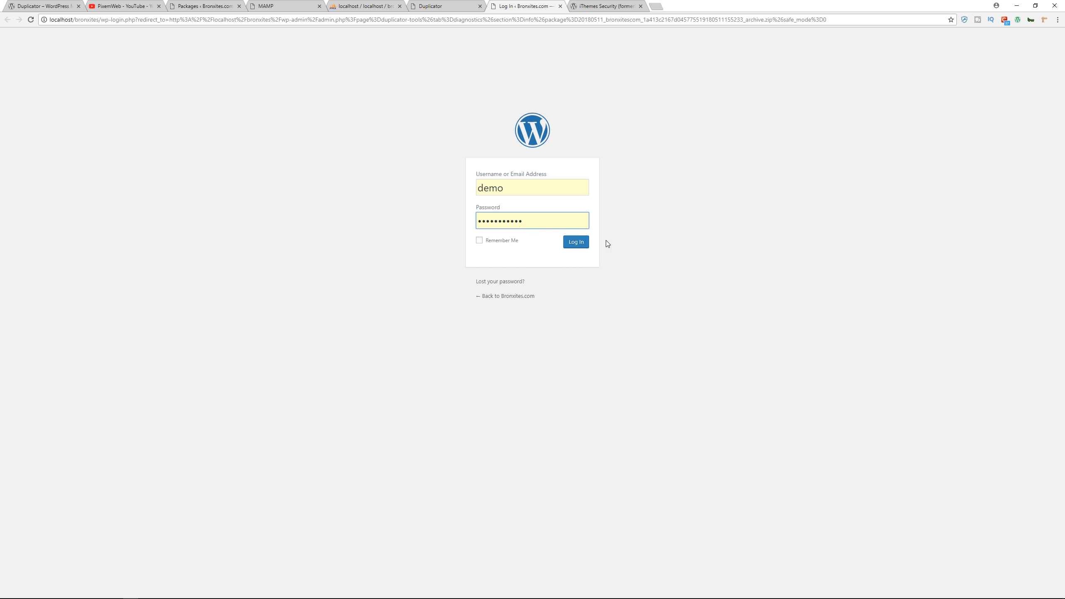
{"action": "left_click", "coordinate": [577, 245]}
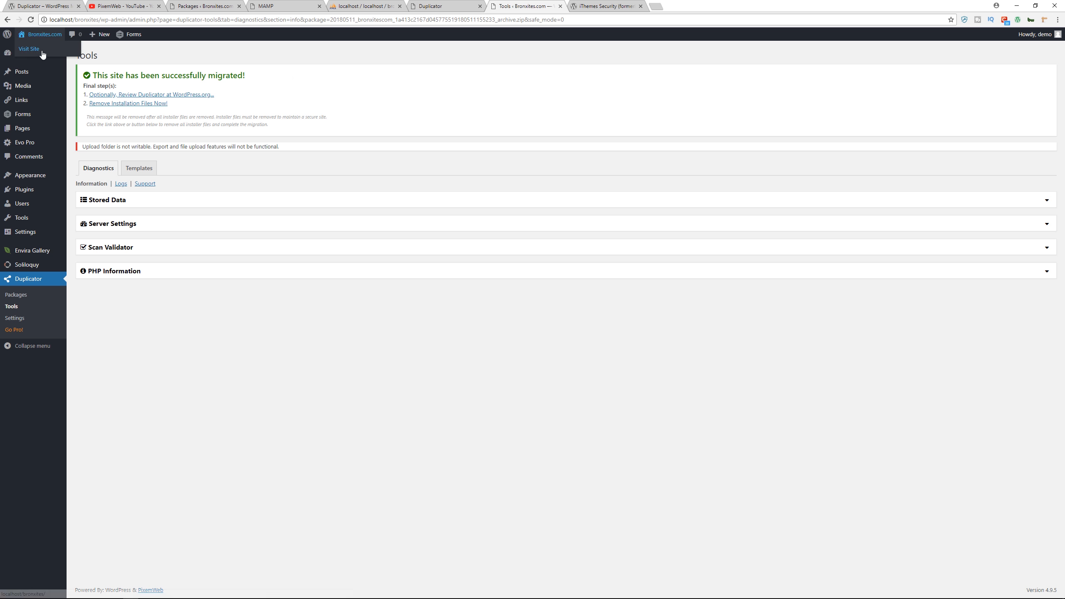
View the migrated localhost/bronxites homepage and the live Bronxites.com homepage with the admin bar hidden on both.
{"action": "left_click", "coordinate": [40, 50]}
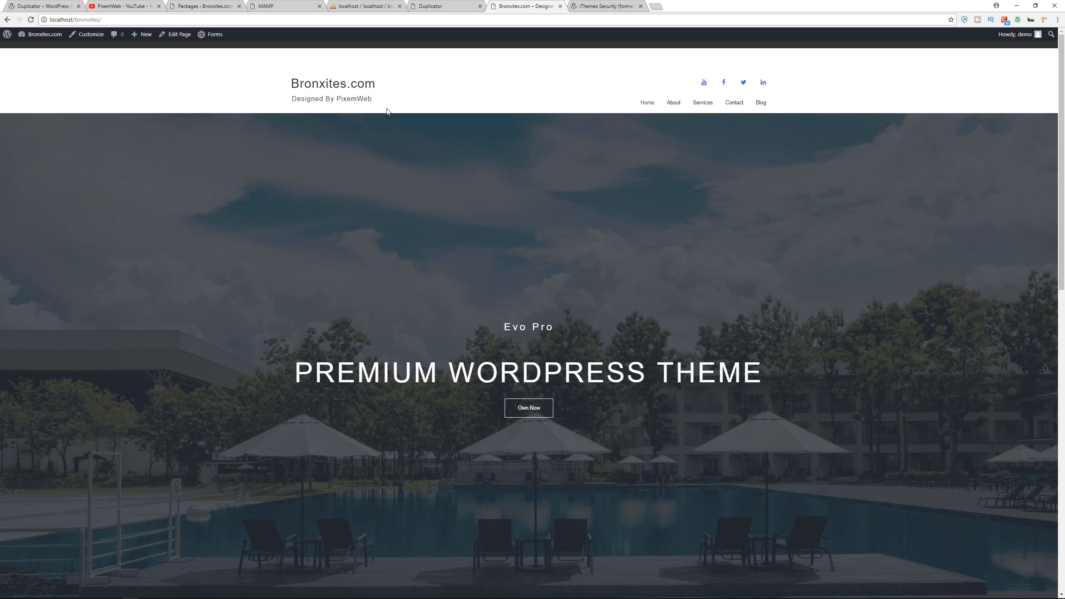
{"action": "left_click", "coordinate": [1018, 20]}
{"action": "left_click", "coordinate": [202, 6]}
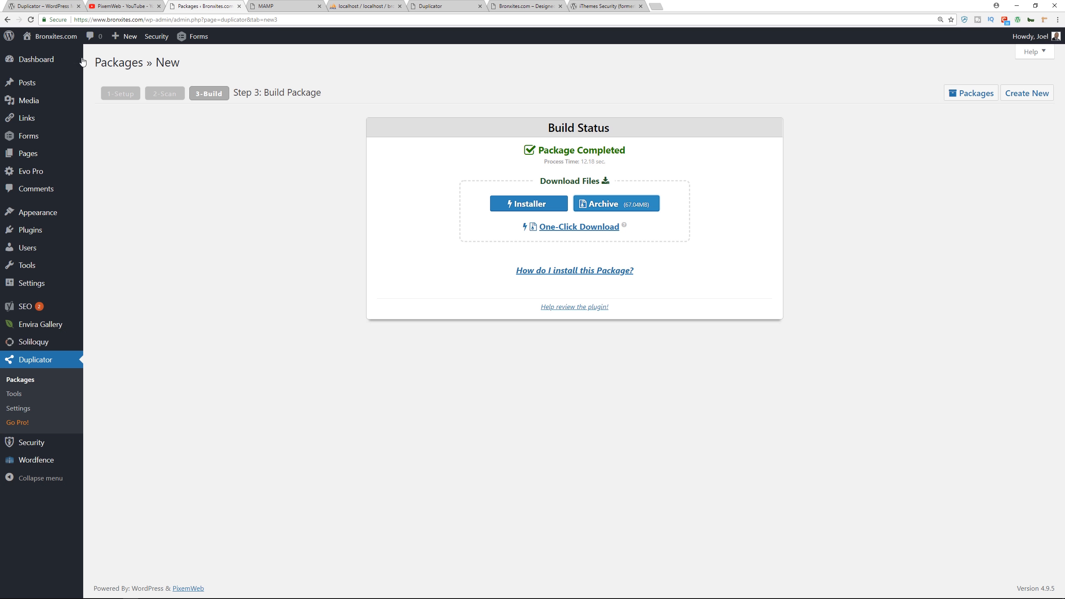
{"action": "left_click", "coordinate": [61, 50]}
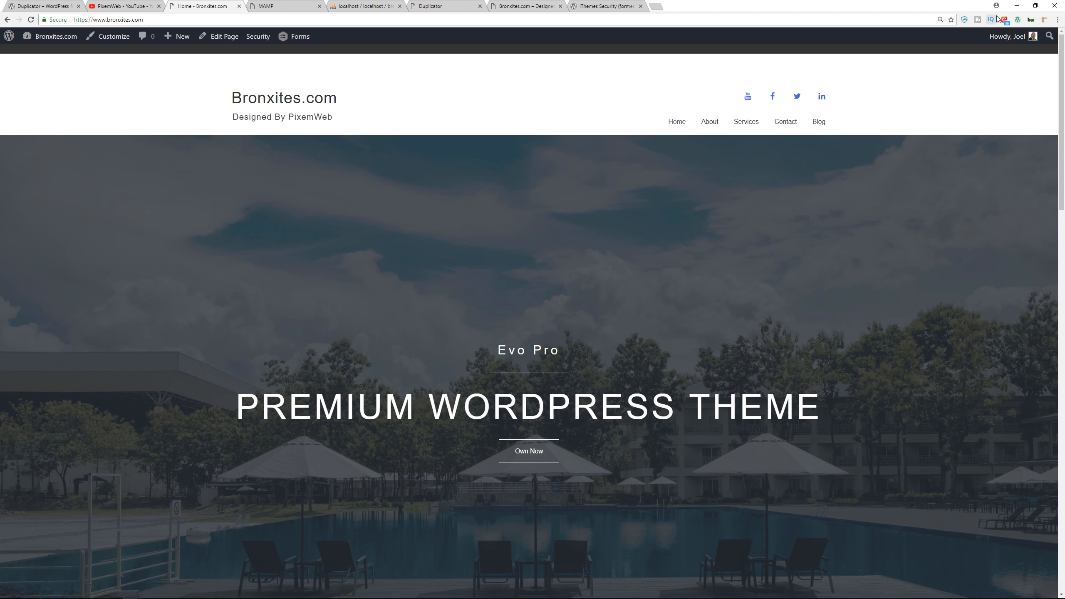
{"action": "left_click", "coordinate": [1019, 19]}
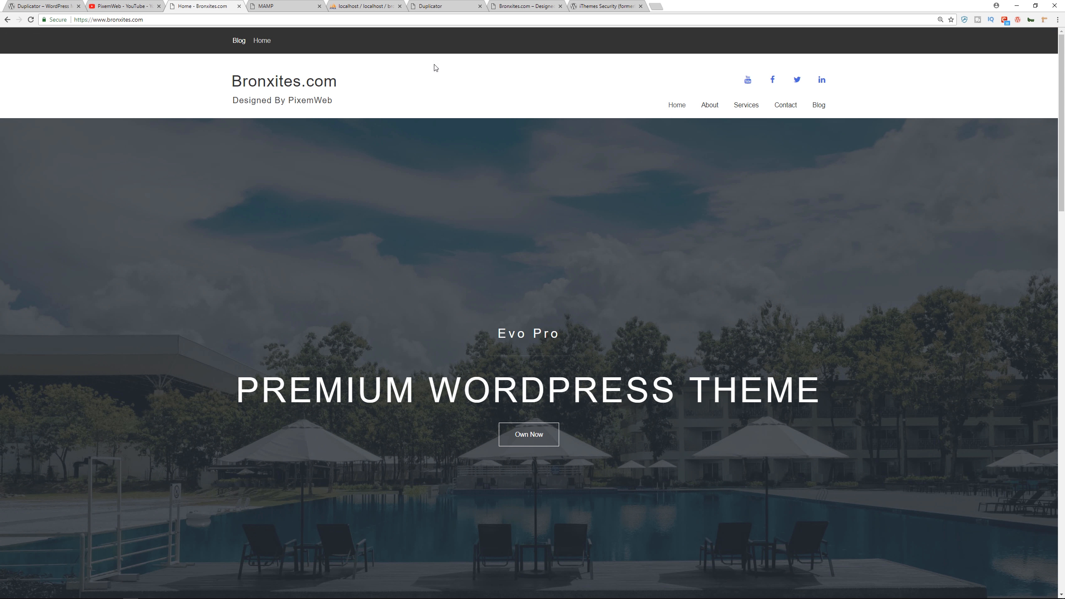
Compare the localhost/bronxites homepage with the live version at the same page size, examining its content down the page.
{"action": "left_click", "coordinate": [495, 6]}
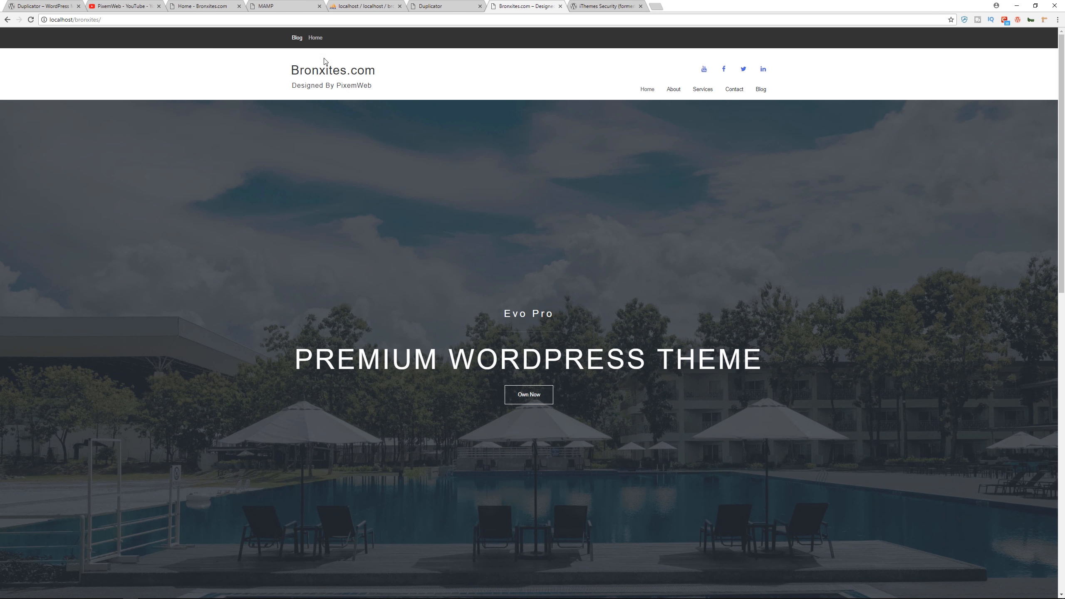
{"action": "key", "text": "ctrl+plus"}
{"action": "key", "text": "ctrl+plus"}
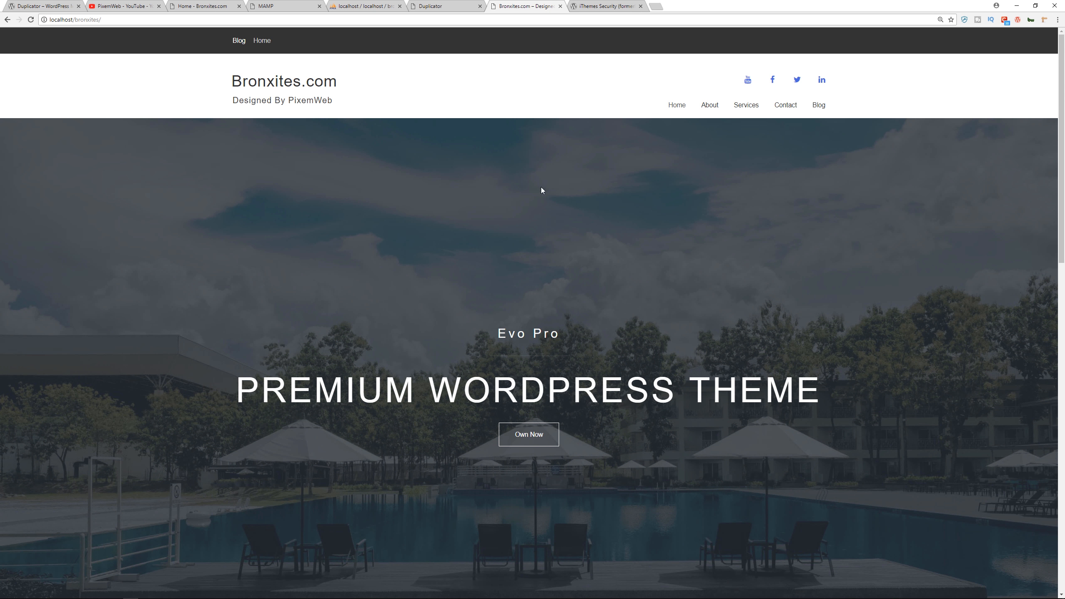
{"action": "scroll", "coordinate": [312, 232], "scroll_direction": "down", "scroll_amount": 7}
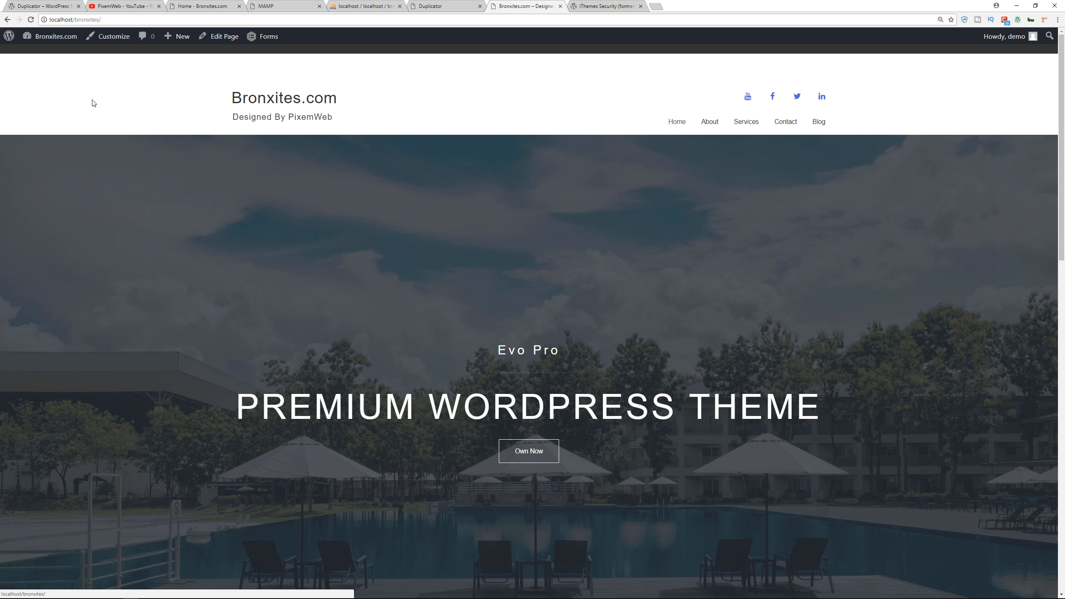
Run the Fix Broken Migration tool in the local site's Soliloquy settings and save those settings.
{"action": "left_click", "coordinate": [53, 51]}
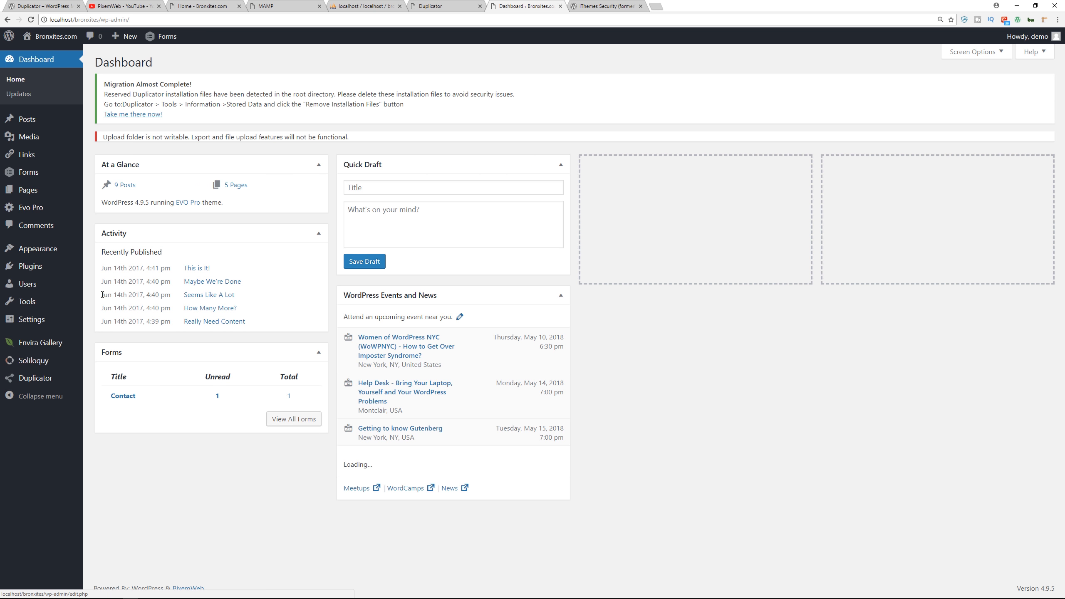
{"action": "mouse_move", "coordinate": [29, 364]}
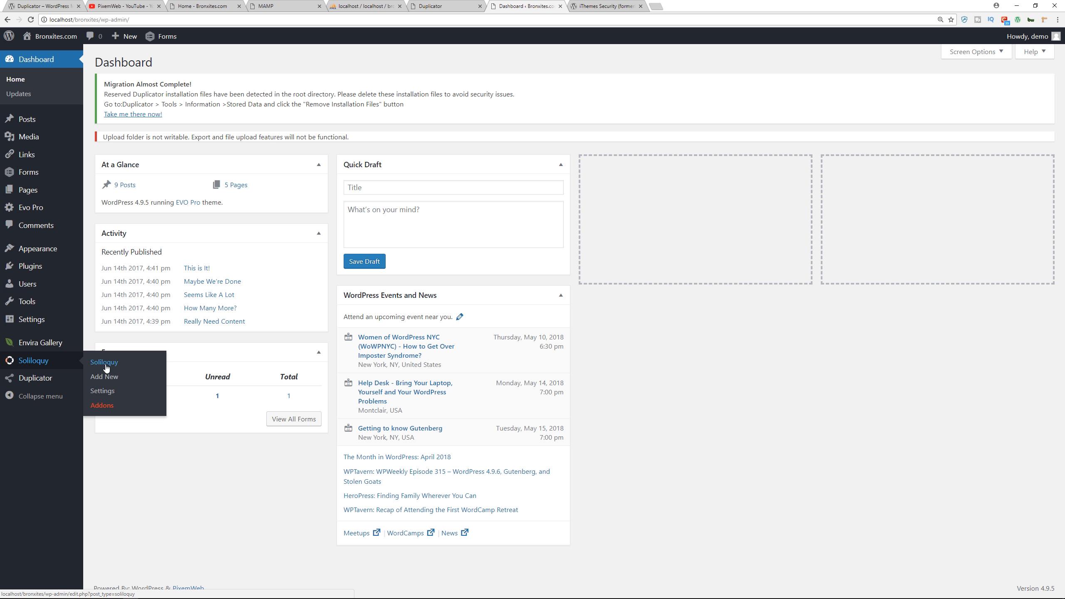
{"action": "left_click", "coordinate": [101, 391]}
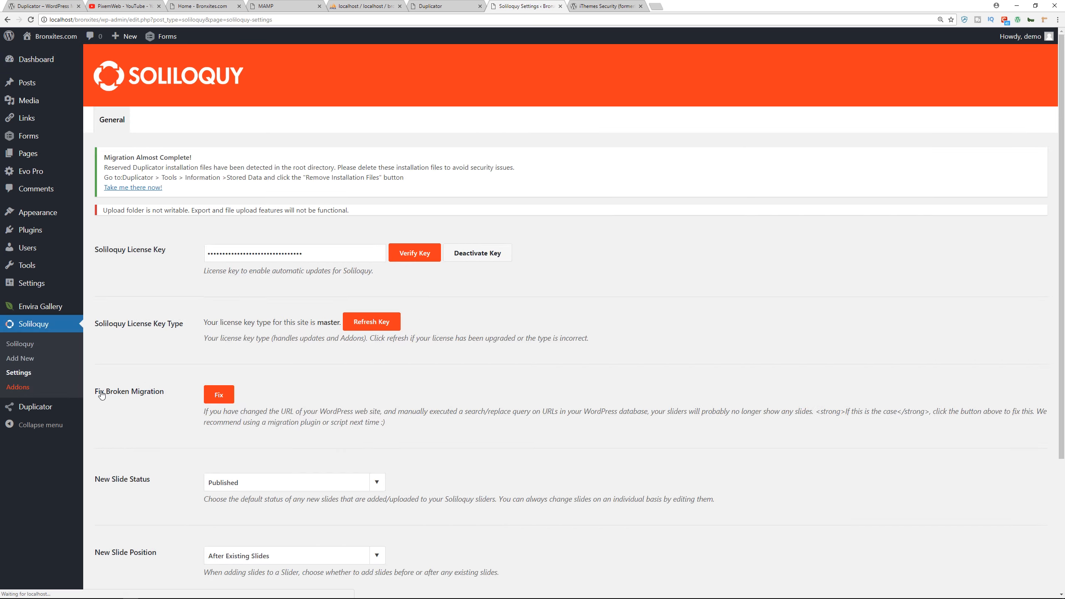
{"action": "left_click", "coordinate": [219, 396]}
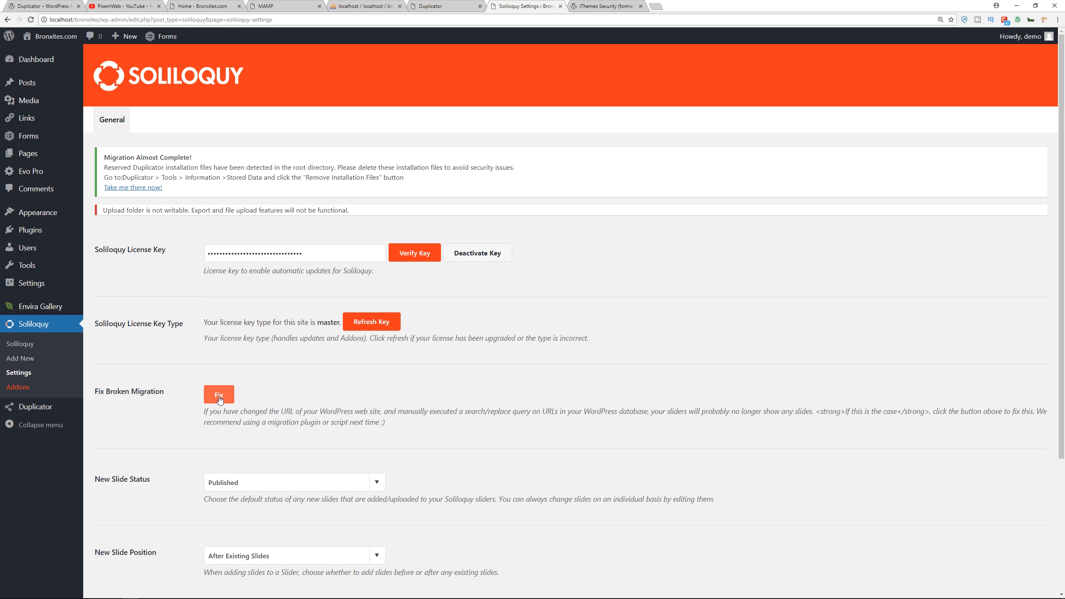
{"action": "scroll", "coordinate": [363, 422], "scroll_direction": "down", "scroll_amount": 5}
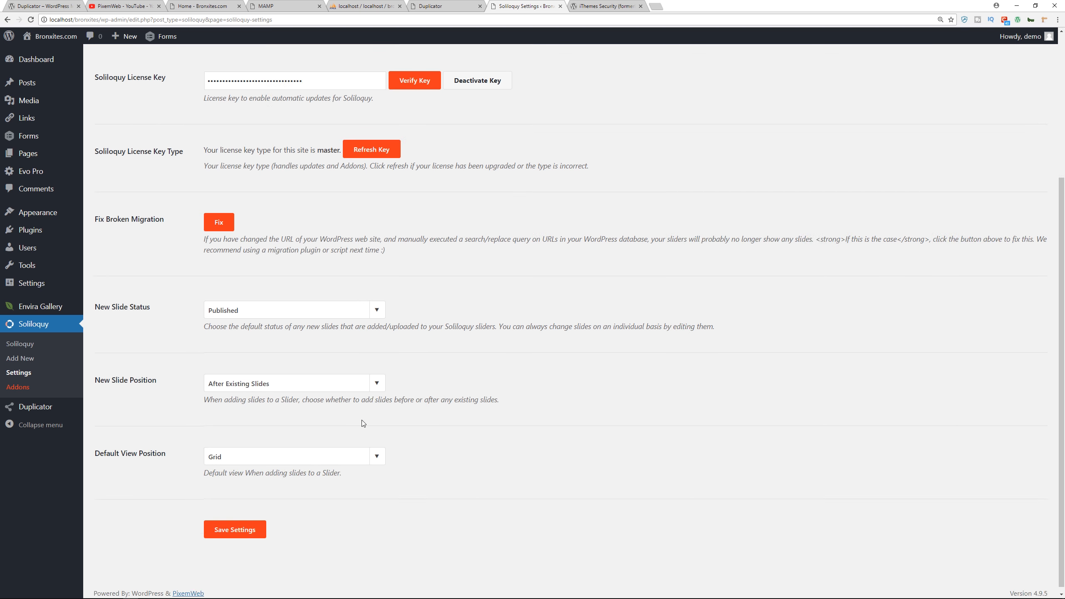
{"action": "left_click", "coordinate": [245, 526]}
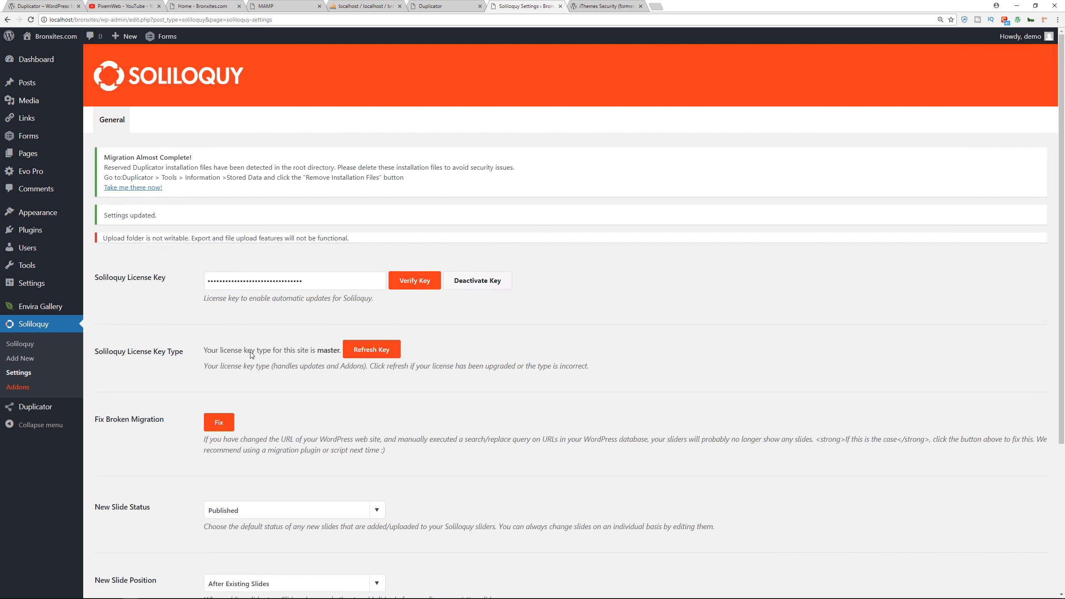
Run the Fix Broken Migration tool in the local site's Envira Gallery settings.
{"action": "mouse_move", "coordinate": [44, 312]}
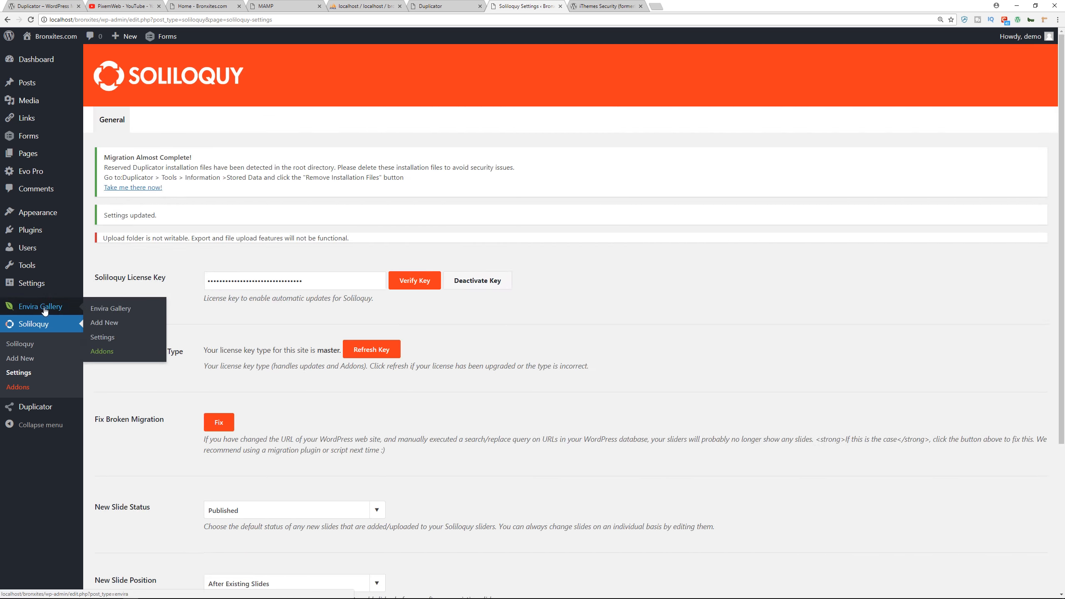
{"action": "left_click", "coordinate": [104, 338]}
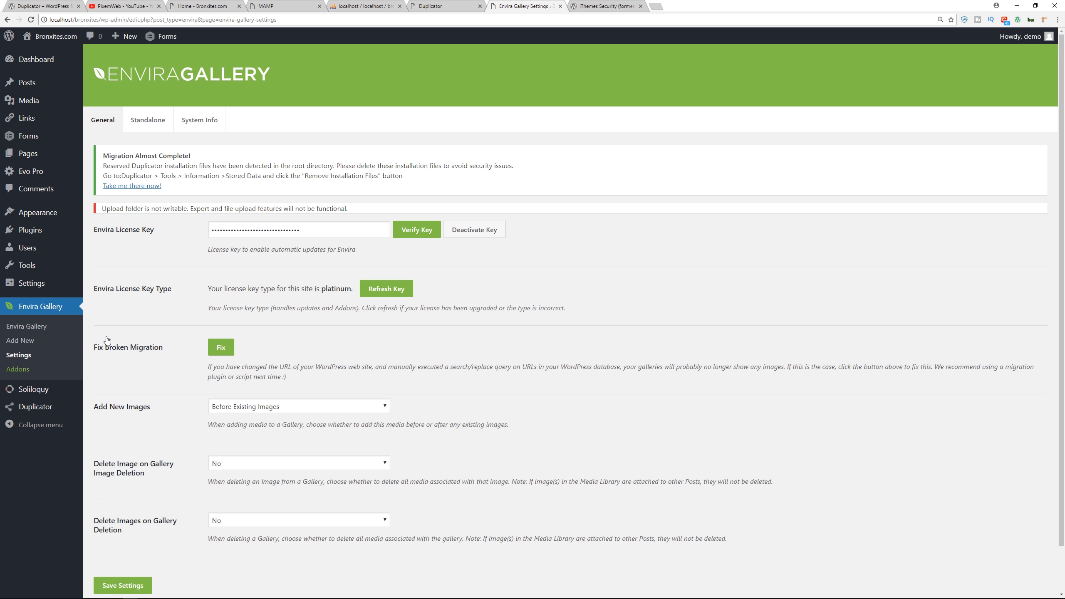
{"action": "left_click", "coordinate": [221, 352]}
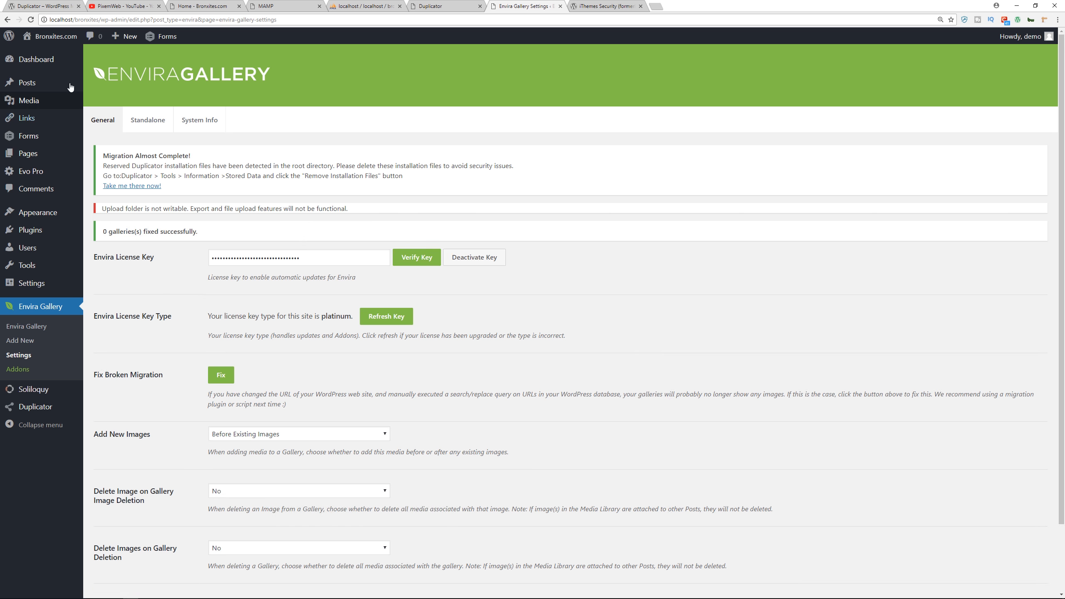
View the localhost/bronxites homepage and check the slider and About Us images.
{"action": "left_click", "coordinate": [48, 58]}
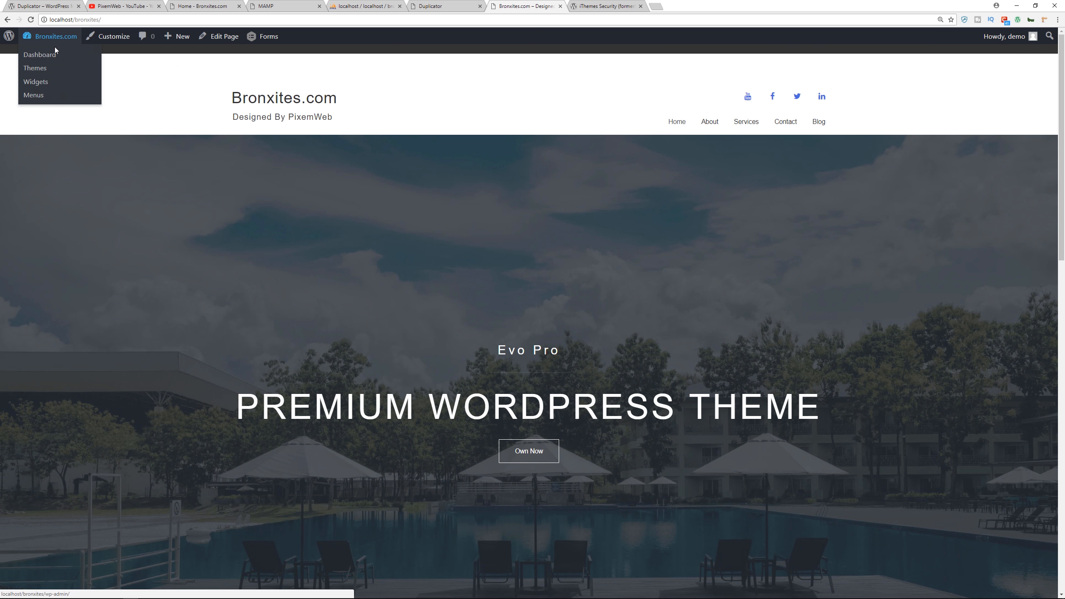
{"action": "left_click", "coordinate": [55, 46]}
{"action": "left_click", "coordinate": [51, 57]}
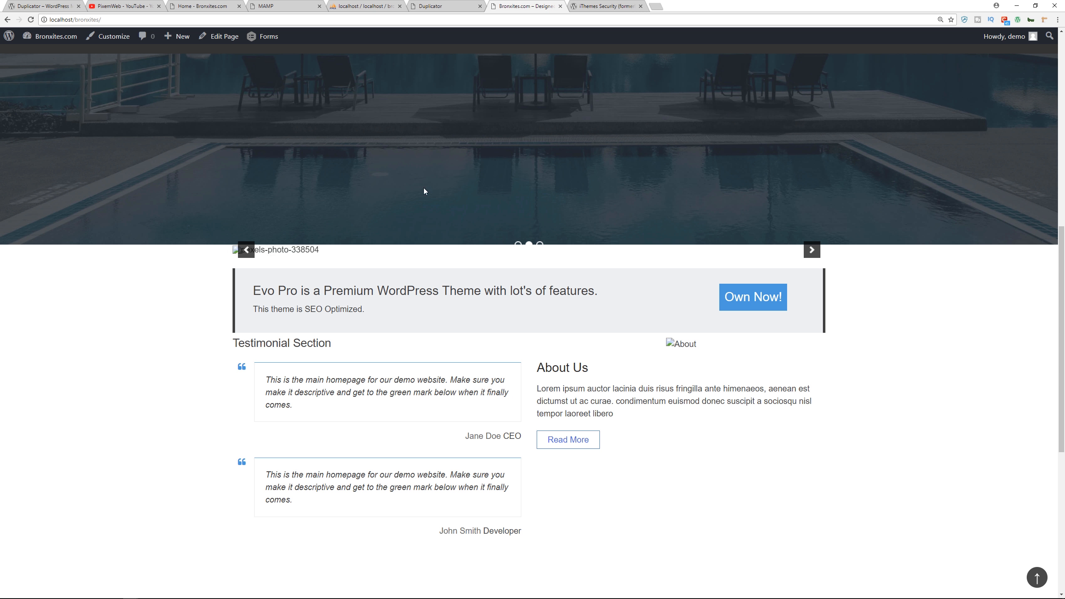
List the tables of the bronxites database in phpMyAdmin and look at the live and local homepages.
{"action": "left_click", "coordinate": [355, 7]}
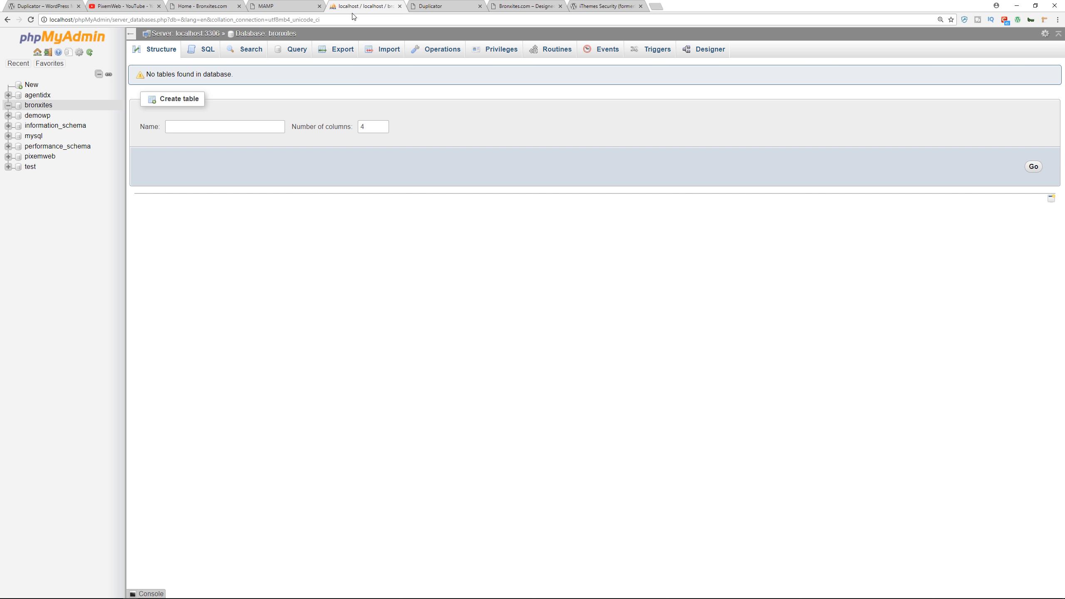
{"action": "left_click", "coordinate": [31, 108]}
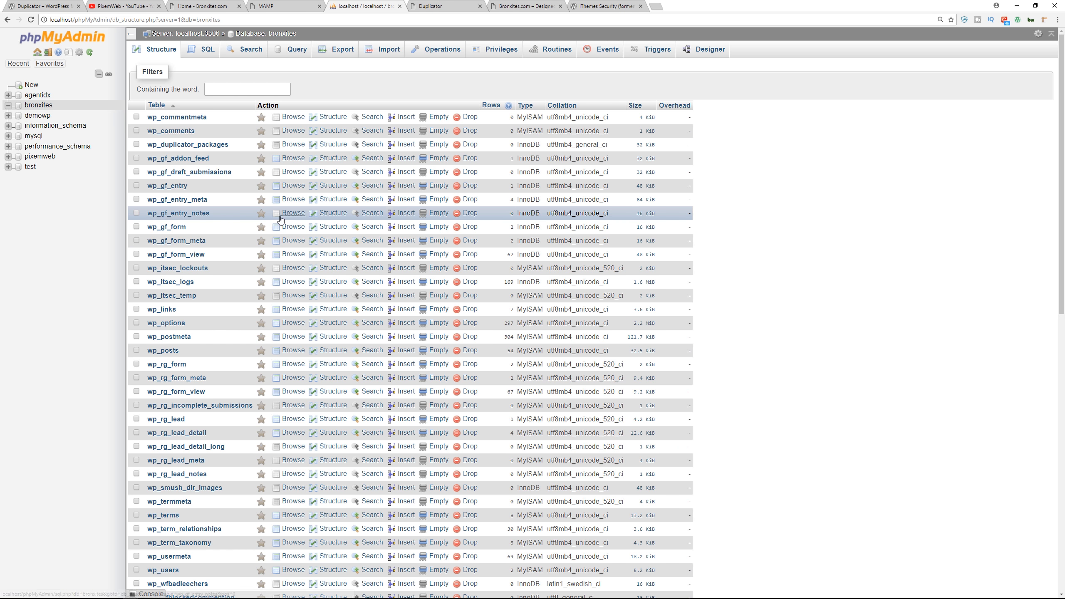
{"action": "scroll", "coordinate": [238, 230], "scroll_direction": "down", "scroll_amount": 3}
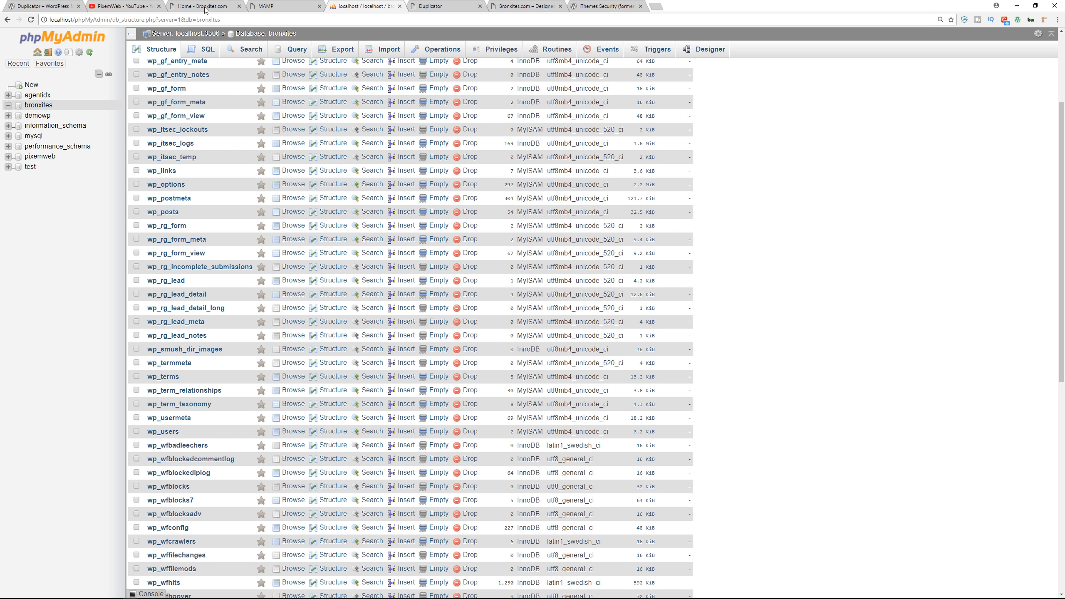
{"action": "left_click", "coordinate": [199, 10]}
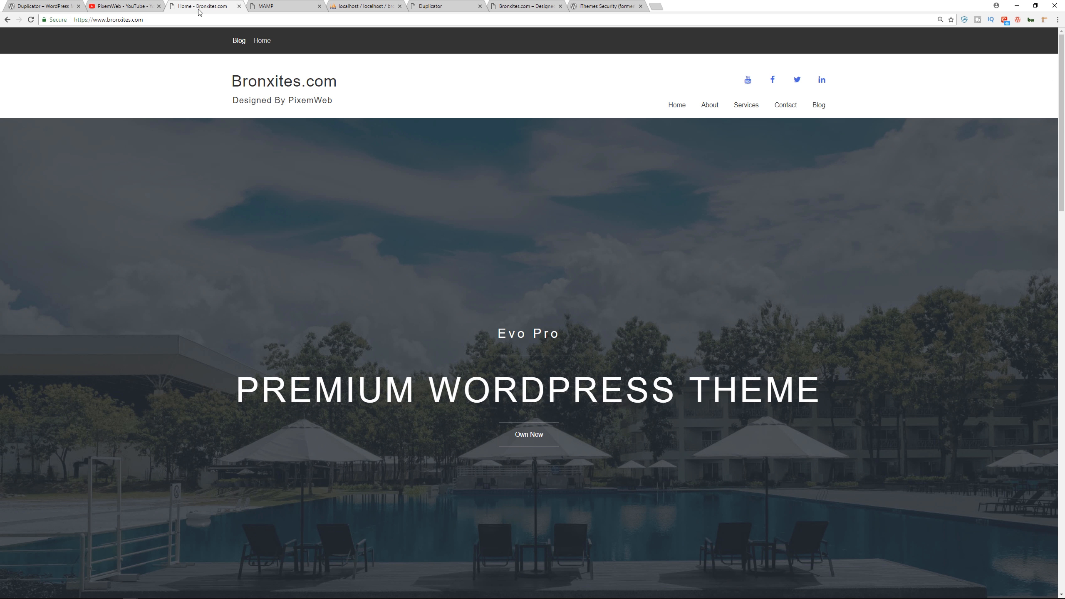
{"action": "left_click", "coordinate": [526, 7]}
{"action": "left_click", "coordinate": [355, 7]}
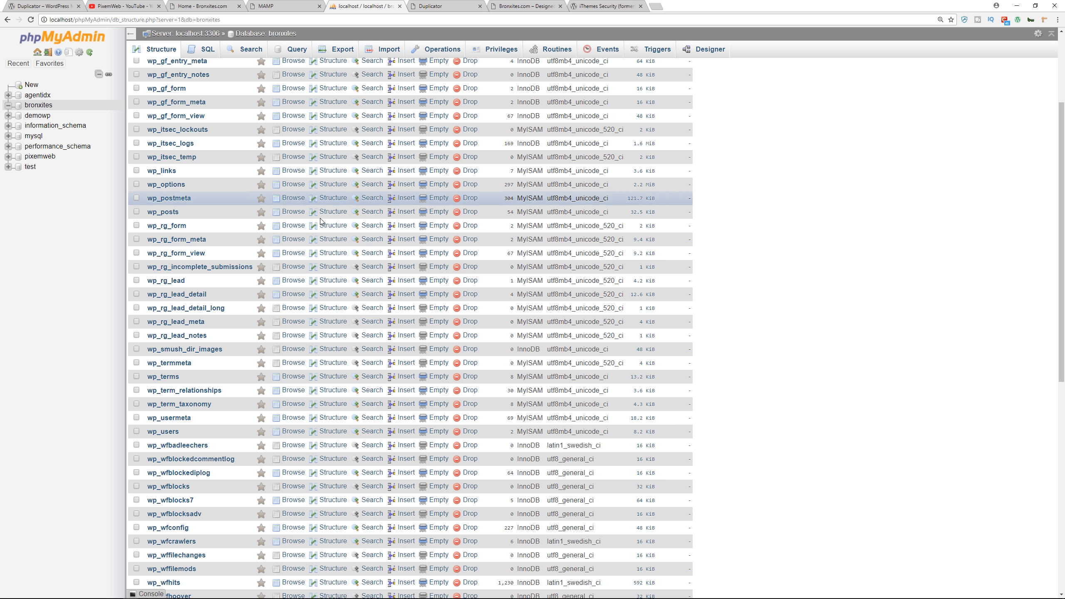
Drop the wp_itsec tables and all tables from wp_wfbadleechers through wp_yoast_seo_meta from the bronxites database, and reload the local homepage.
{"action": "scroll", "coordinate": [236, 302], "scroll_direction": "down", "scroll_amount": 6}
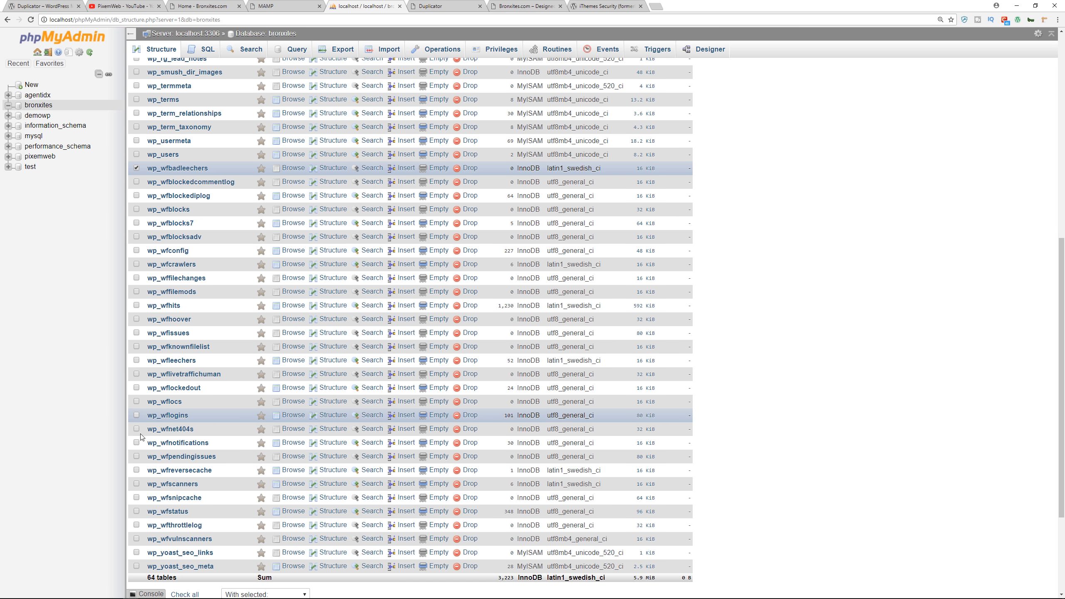
{"action": "left_click", "coordinate": [137, 566], "text": "shift"}
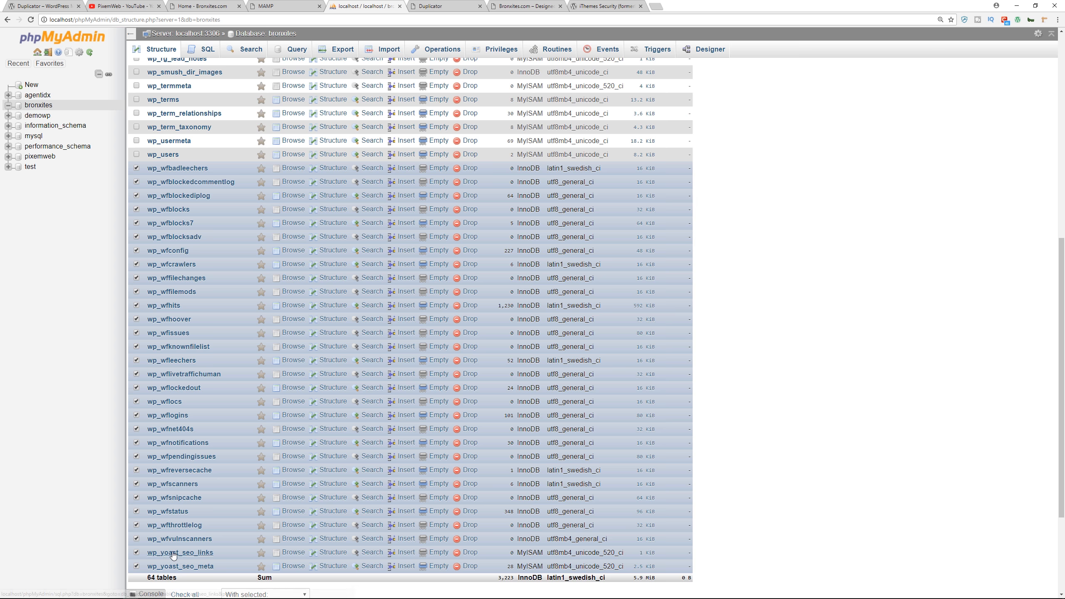
{"action": "scroll", "coordinate": [211, 278], "scroll_direction": "up", "scroll_amount": 8}
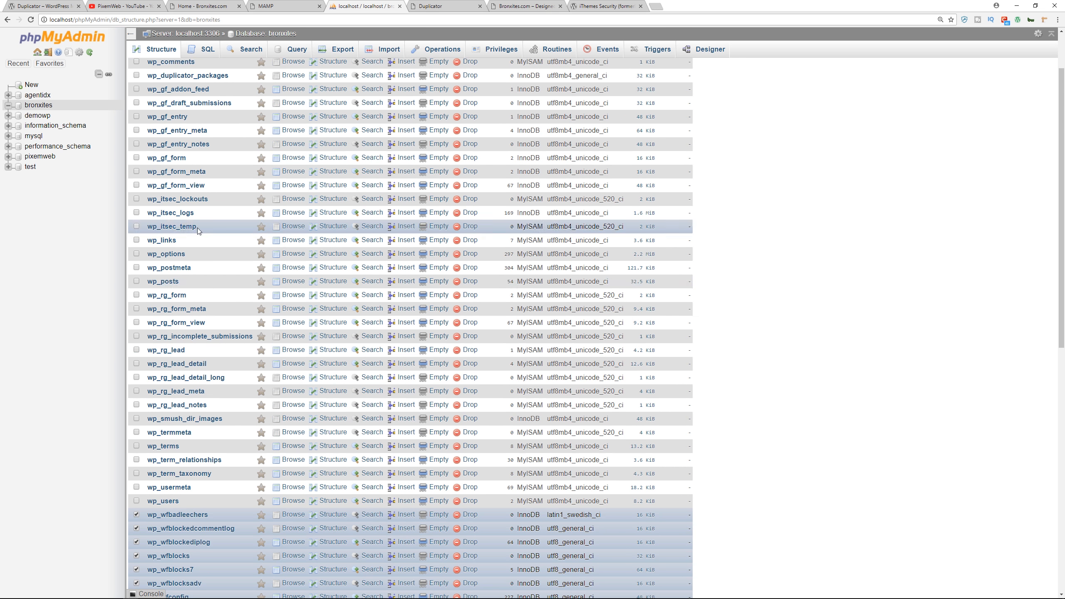
{"action": "left_click", "coordinate": [137, 213]}
{"action": "left_click", "coordinate": [136, 226]}
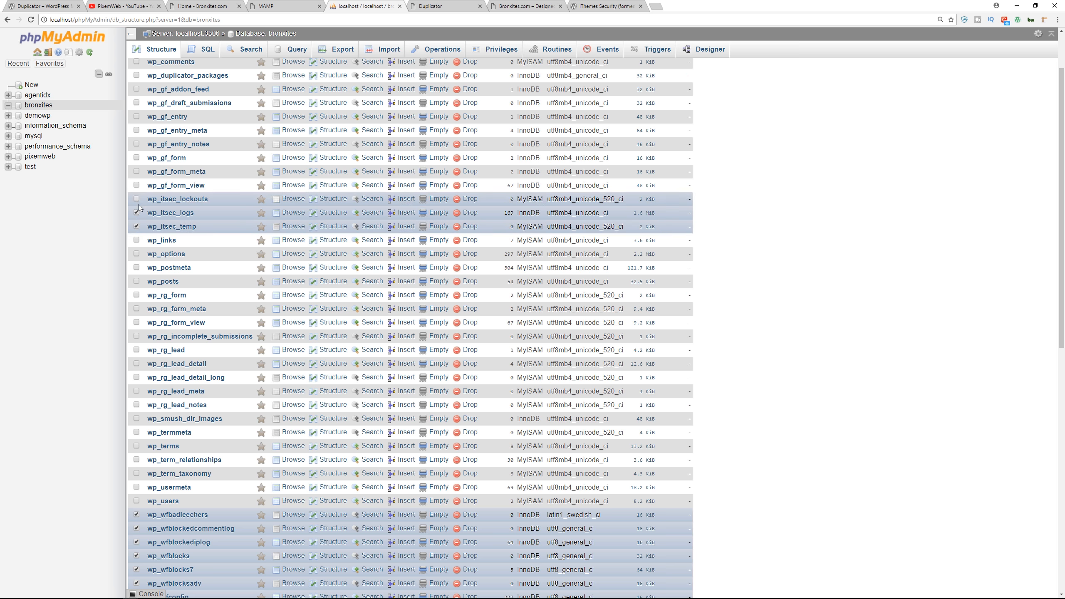
{"action": "scroll", "coordinate": [137, 201], "scroll_direction": "up", "scroll_amount": 2}
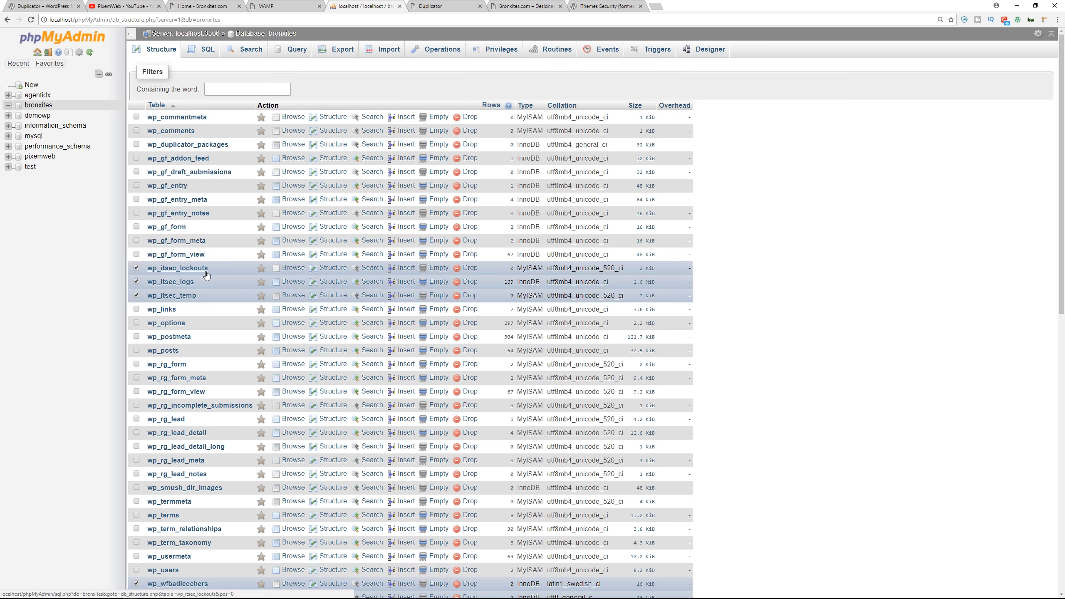
{"action": "scroll", "coordinate": [205, 286], "scroll_direction": "down", "scroll_amount": 12}
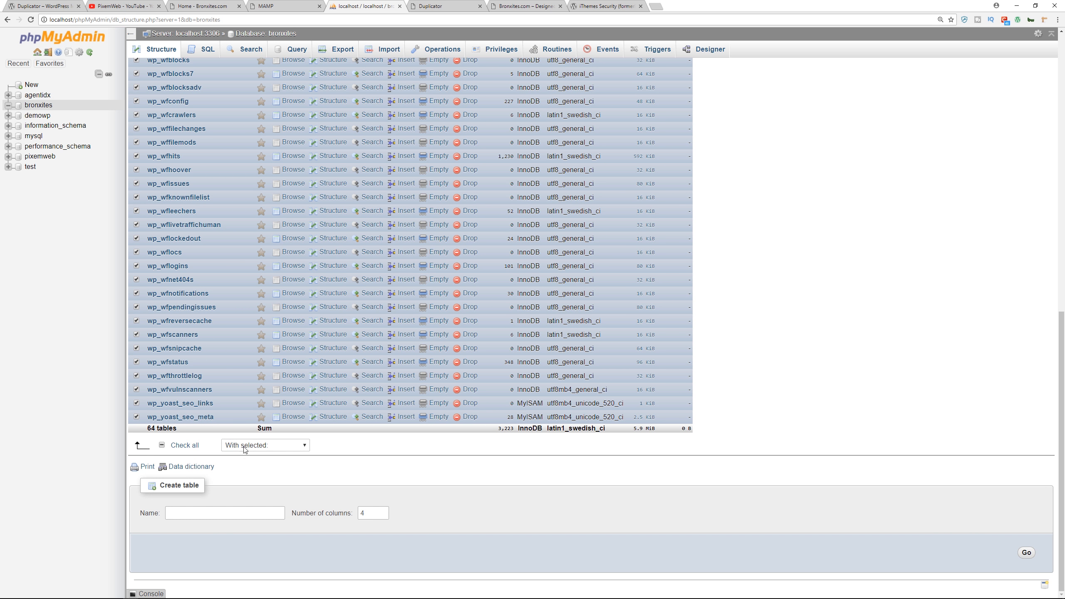
{"action": "left_click", "coordinate": [245, 448]}
{"action": "left_click", "coordinate": [251, 308]}
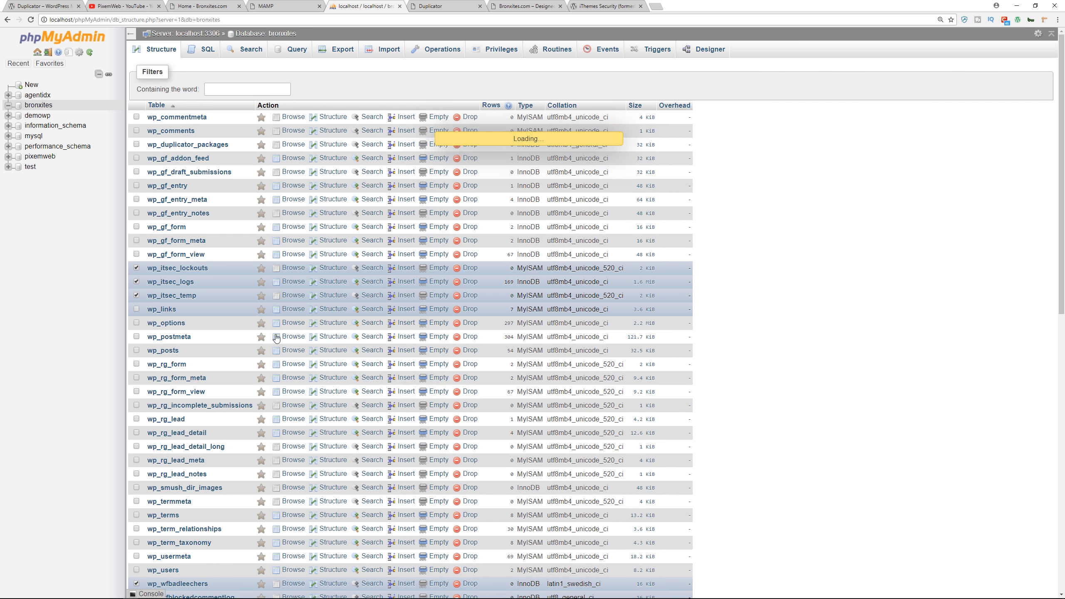
{"action": "left_click", "coordinate": [1000, 154]}
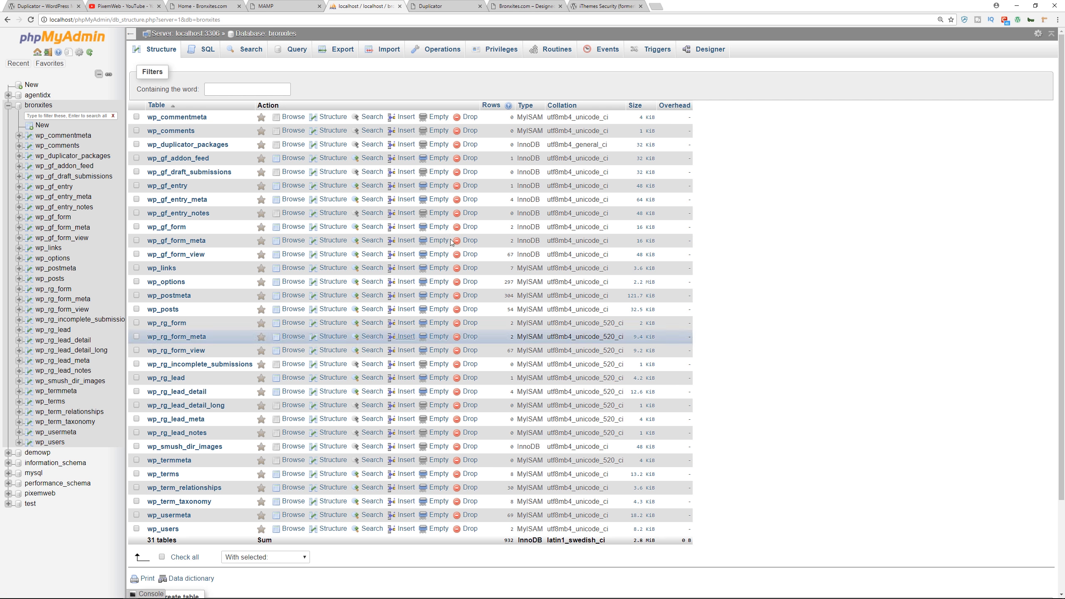
{"action": "left_click", "coordinate": [529, 6]}
{"action": "key", "text": "F5"}
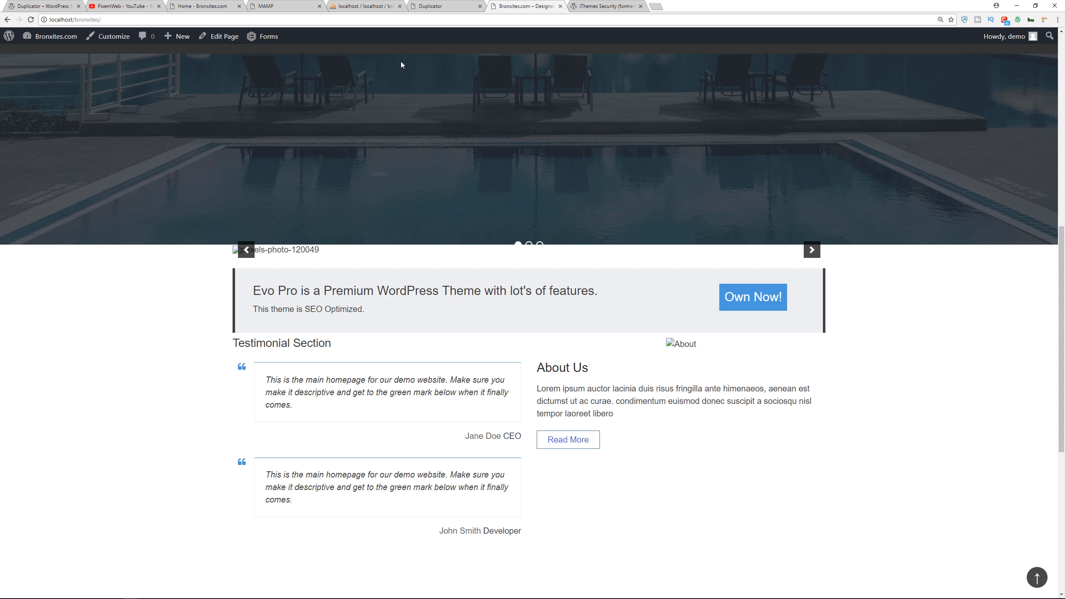
Open the upload_path row of the bronxites wp_options table to examine its path, and submit the row as is.
{"action": "left_click", "coordinate": [364, 6]}
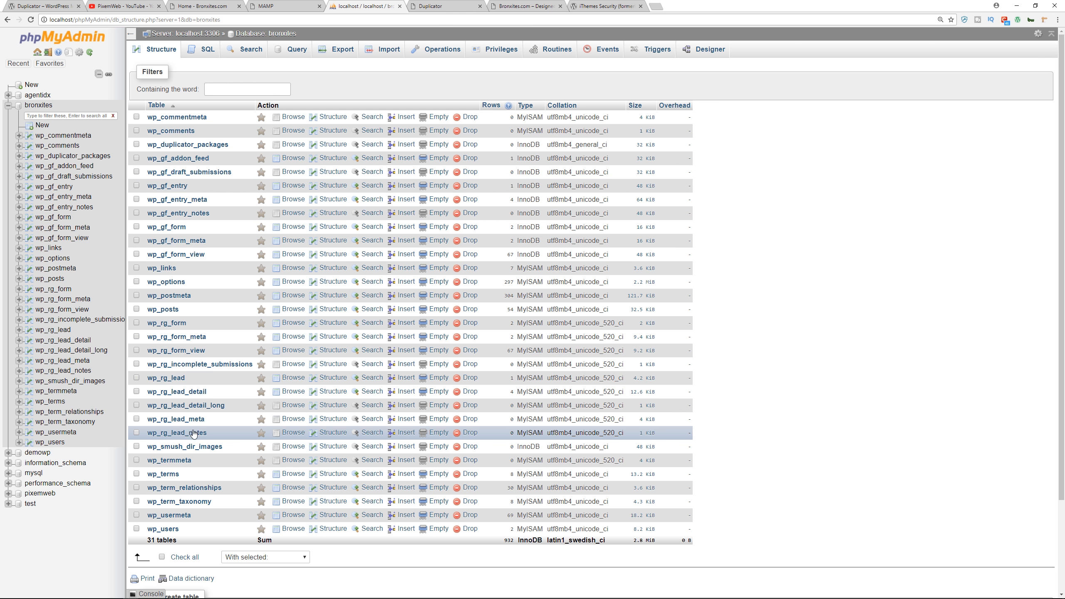
{"action": "left_click", "coordinate": [175, 283]}
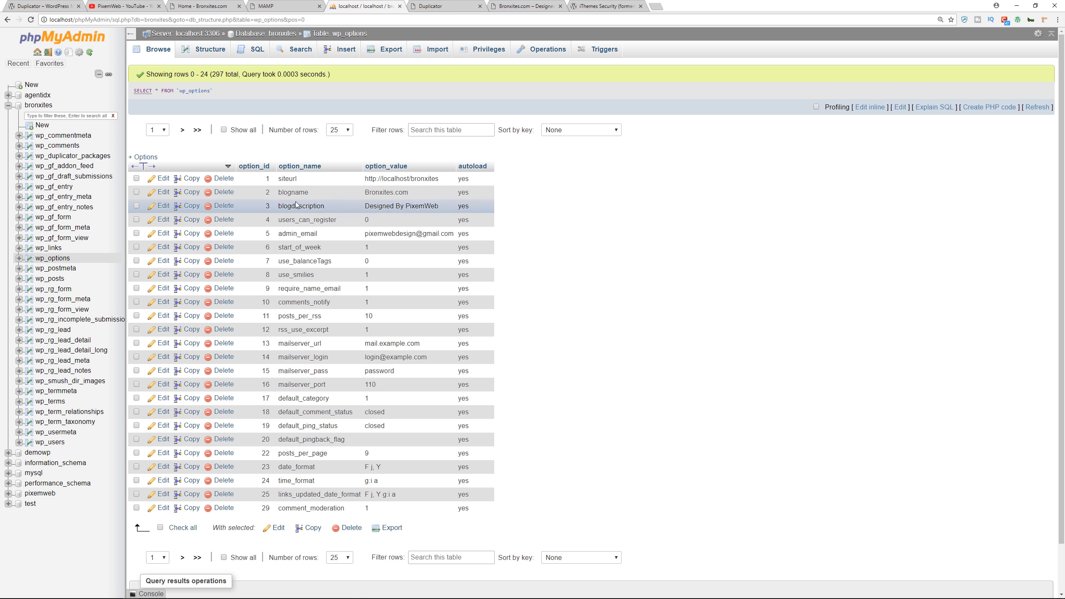
{"action": "left_click", "coordinate": [182, 558]}
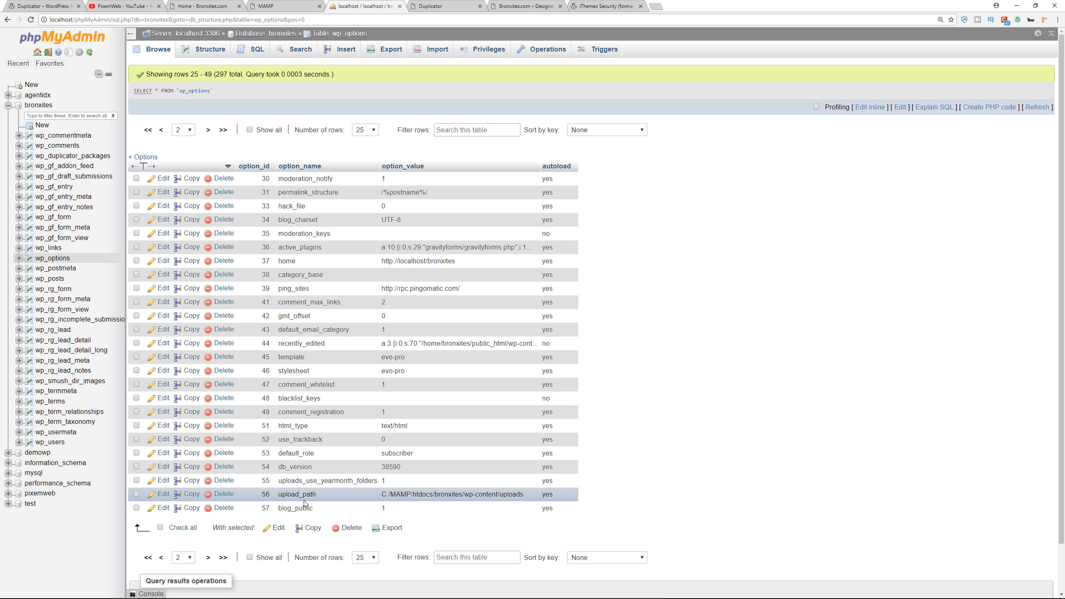
{"action": "left_click", "coordinate": [161, 496]}
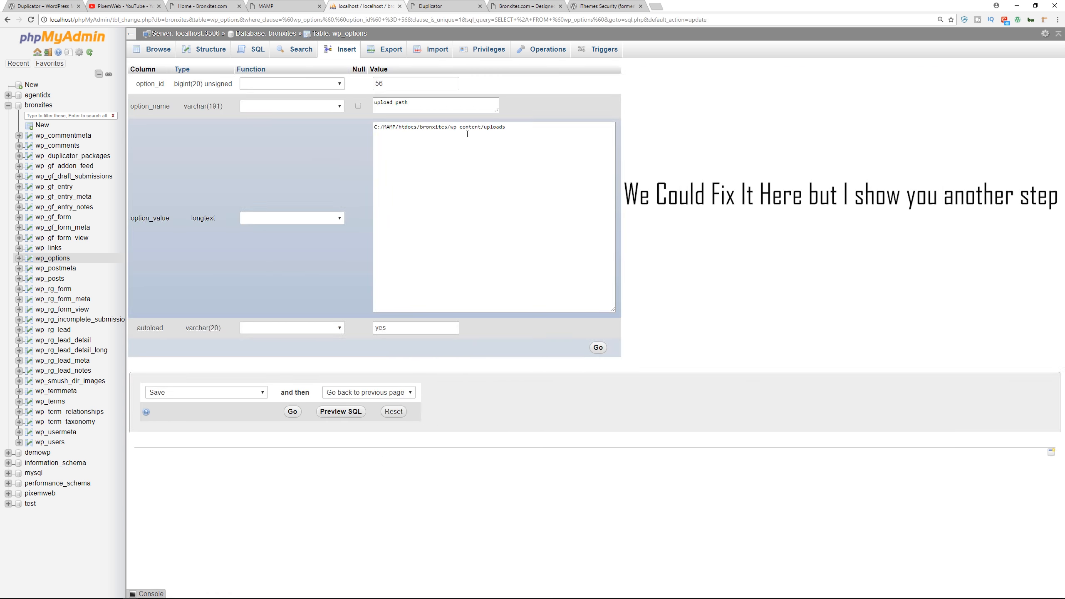
{"action": "left_click", "coordinate": [598, 347]}
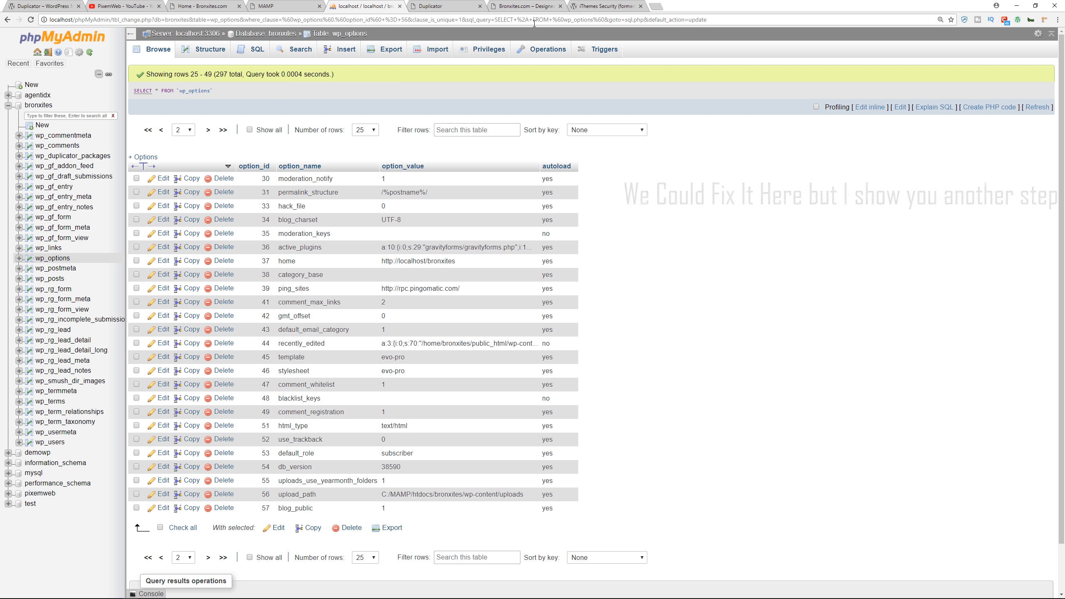
Reload the localhost/bronxites homepage and open the site's full settings list at localhost/bronxites/wp-admin/options.php.
{"action": "left_click", "coordinate": [525, 6]}
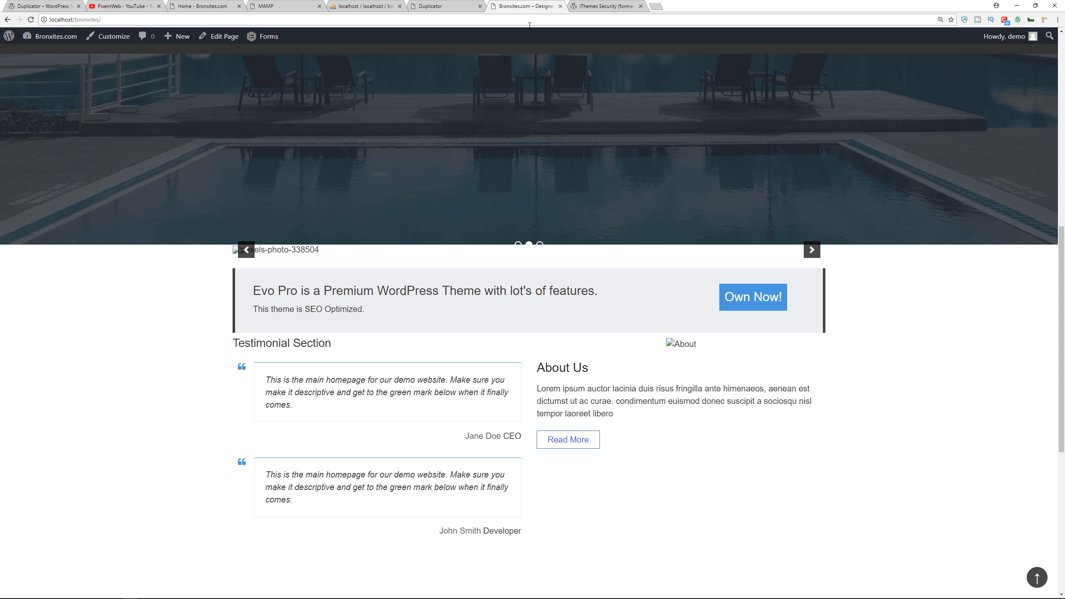
{"action": "left_click", "coordinate": [30, 19]}
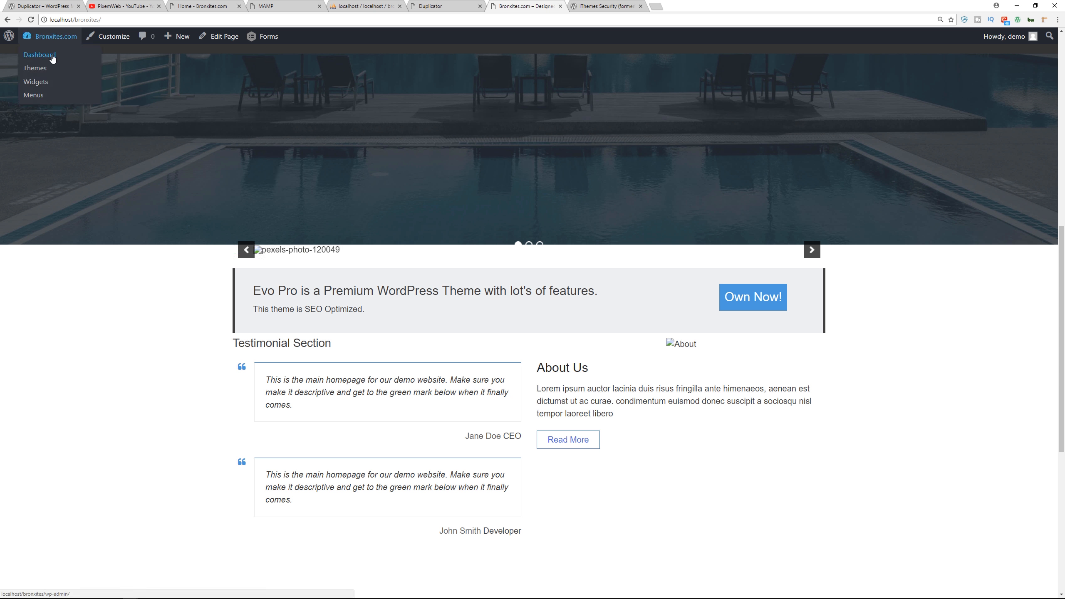
{"action": "left_click", "coordinate": [51, 55]}
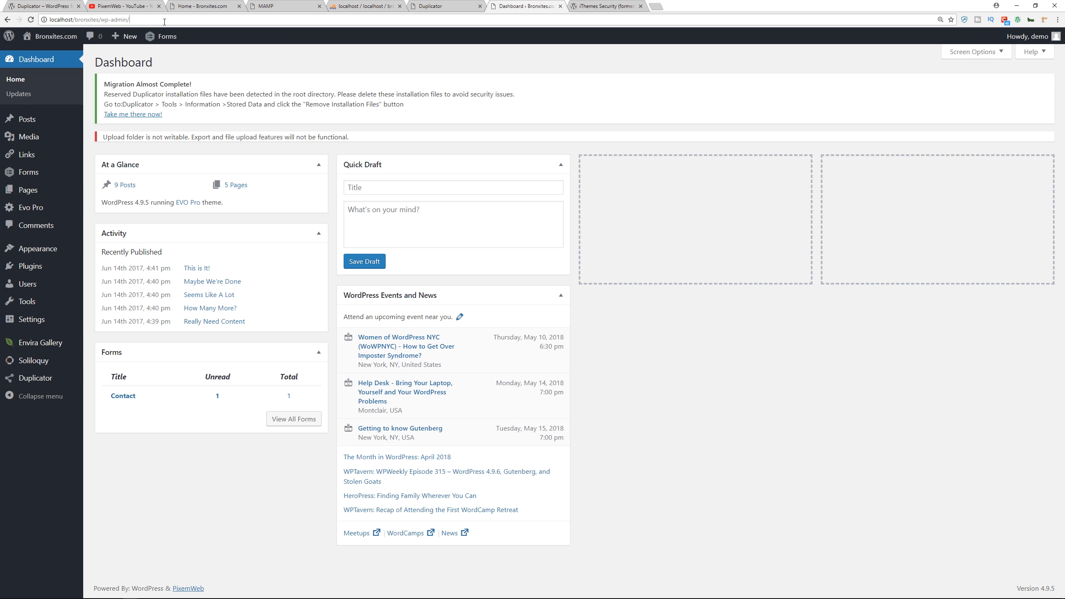
{"action": "type", "text": "option"}
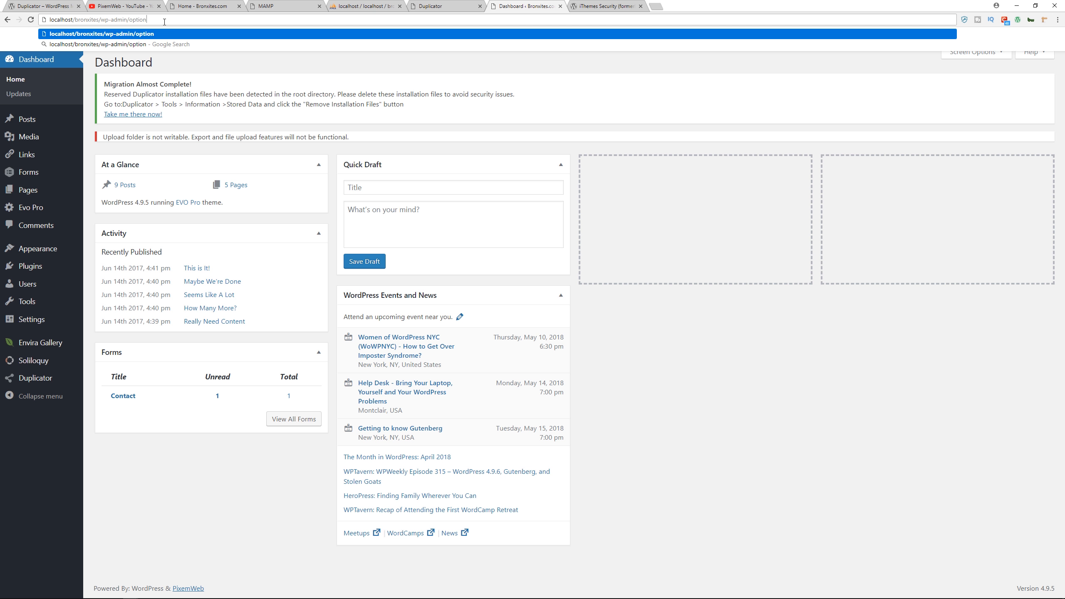
{"action": "type", "text": "s.php"}
{"action": "key", "text": "Return"}
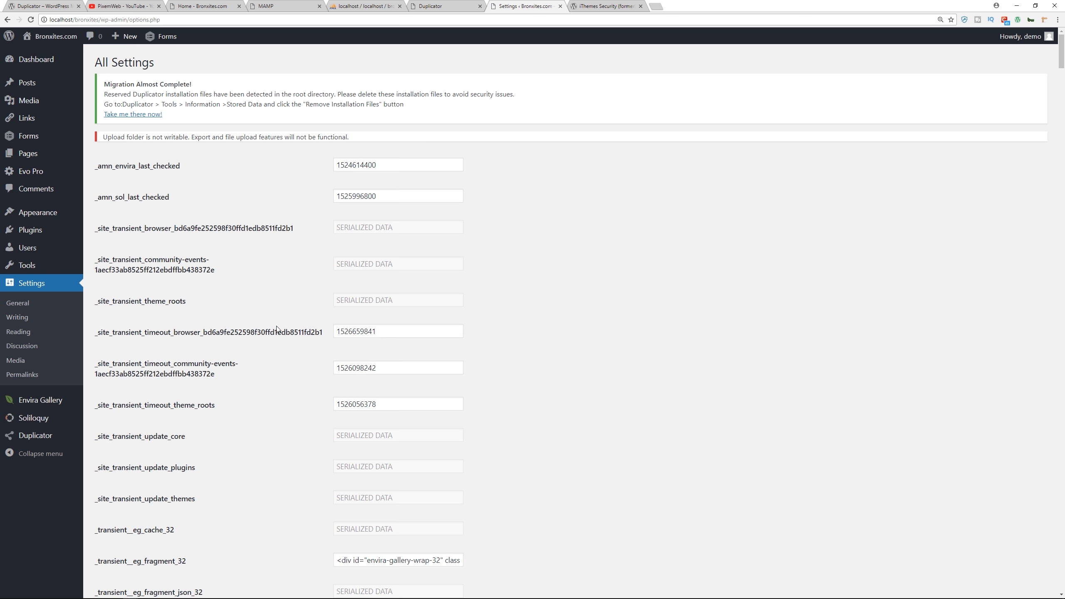
Set the upload_path option to the relative path wp-content/uploads in the full settings list and save the changes.
{"action": "scroll", "coordinate": [276, 329], "scroll_direction": "down", "scroll_amount": 5}
{"action": "scroll", "coordinate": [276, 329], "scroll_direction": "down", "scroll_amount": 13}
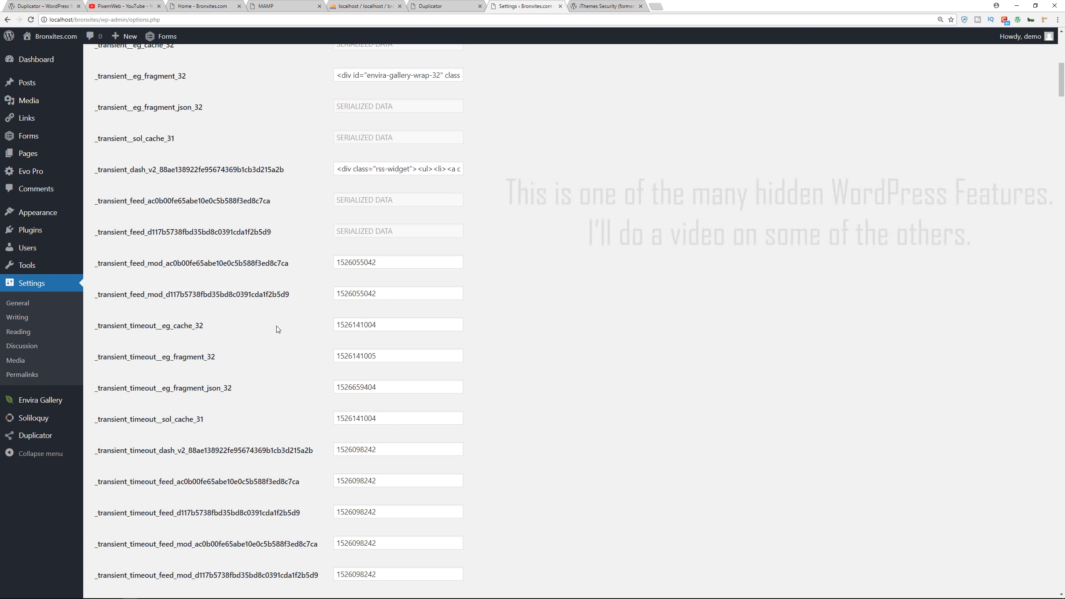
{"action": "scroll", "coordinate": [276, 329], "scroll_direction": "down", "scroll_amount": 20}
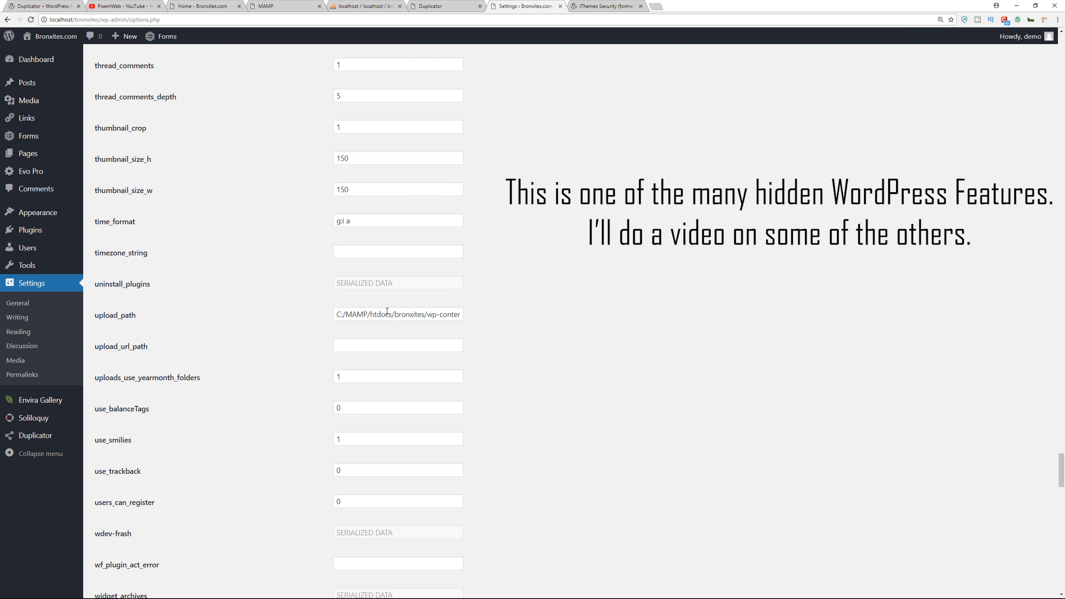
{"action": "triple_click", "coordinate": [423, 313]}
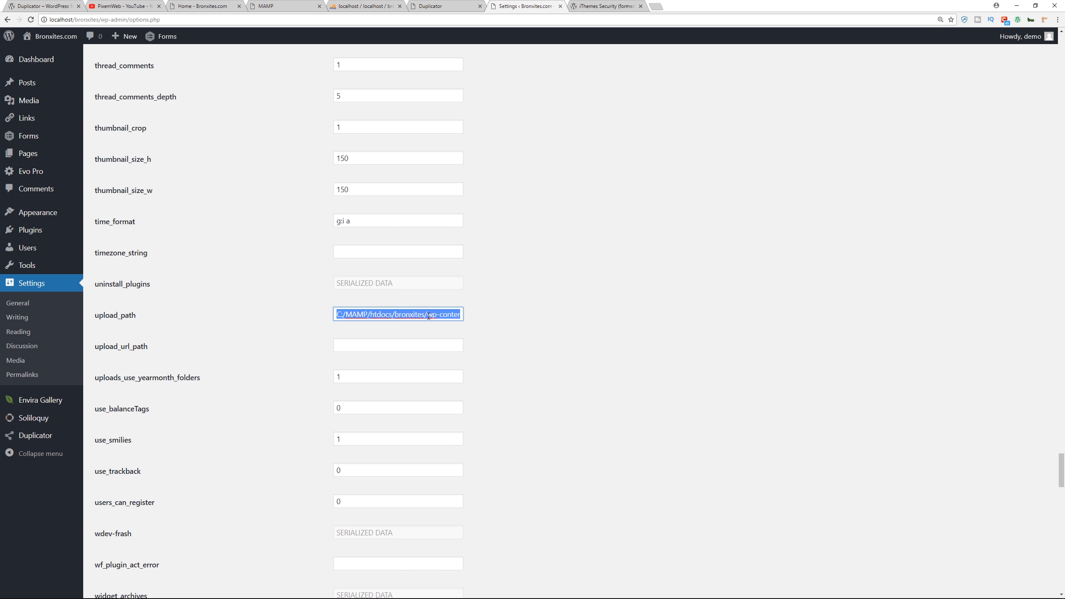
{"action": "left_click", "coordinate": [426, 315]}
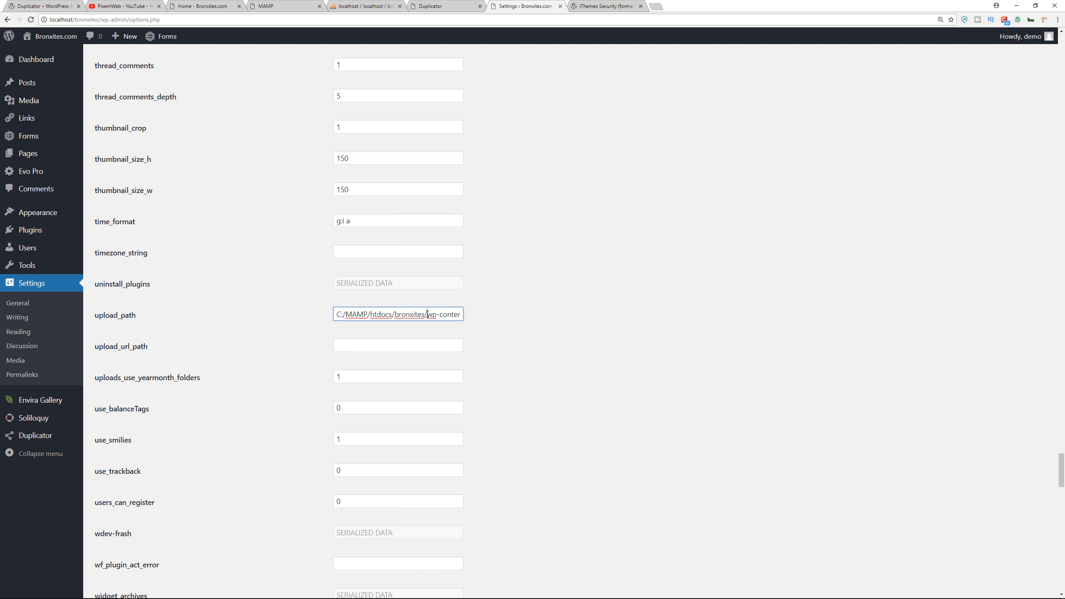
{"action": "left_click_drag", "start_coordinate": [427, 314], "coordinate": [336, 314]}
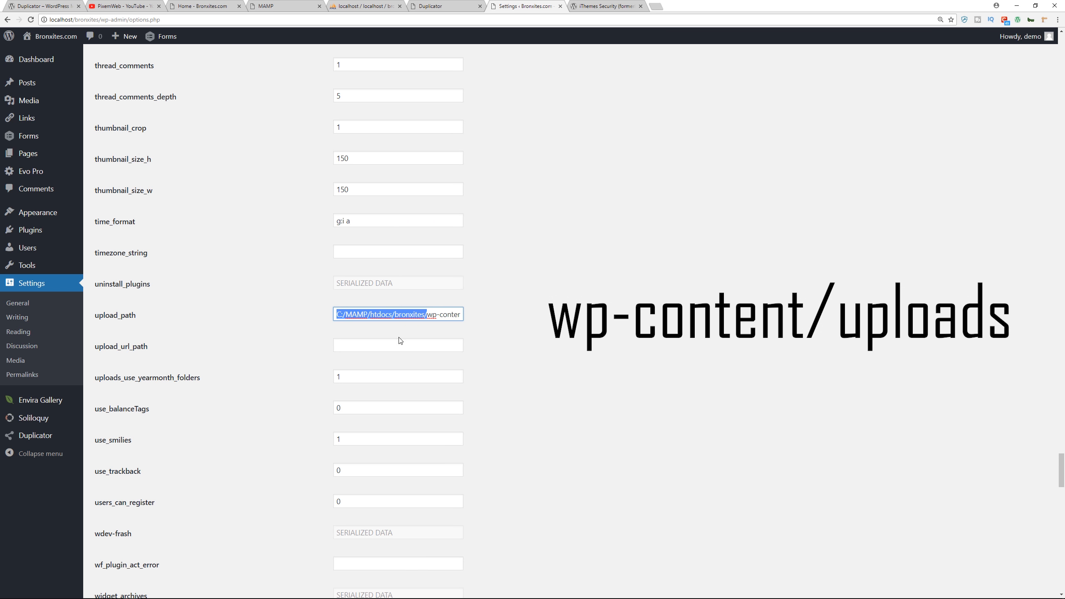
{"action": "key", "text": "BackSpace"}
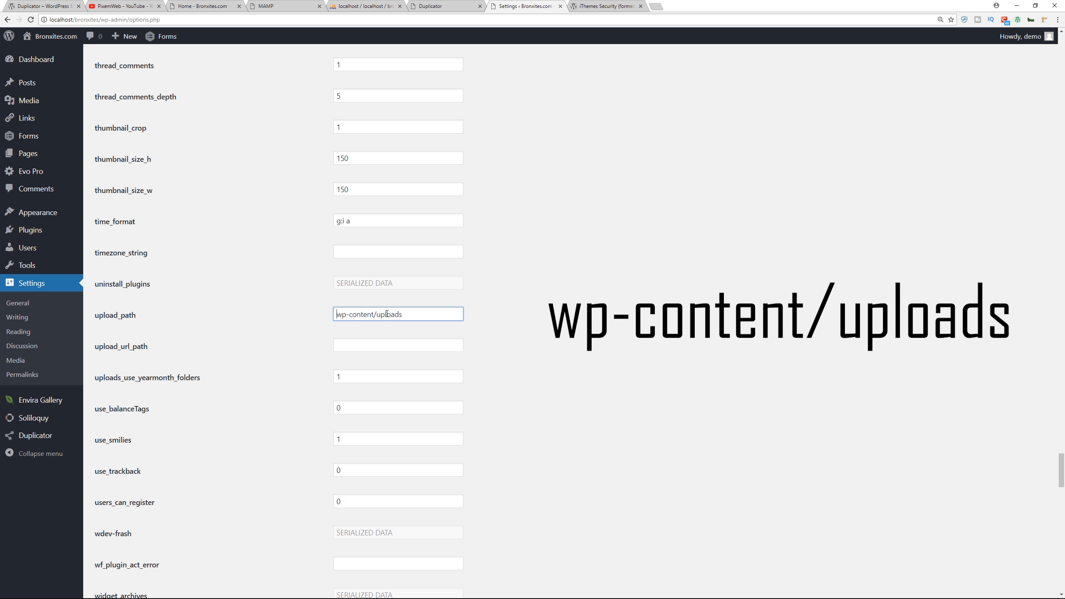
{"action": "scroll", "coordinate": [580, 332], "scroll_direction": "down", "scroll_amount": 8}
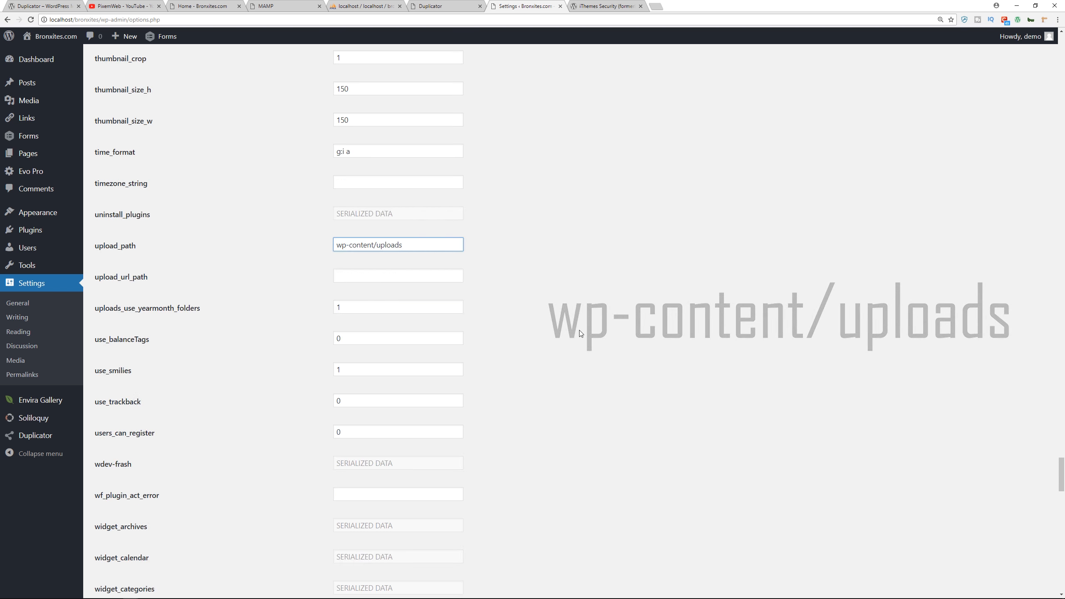
{"action": "scroll", "coordinate": [581, 331], "scroll_direction": "down", "scroll_amount": 20}
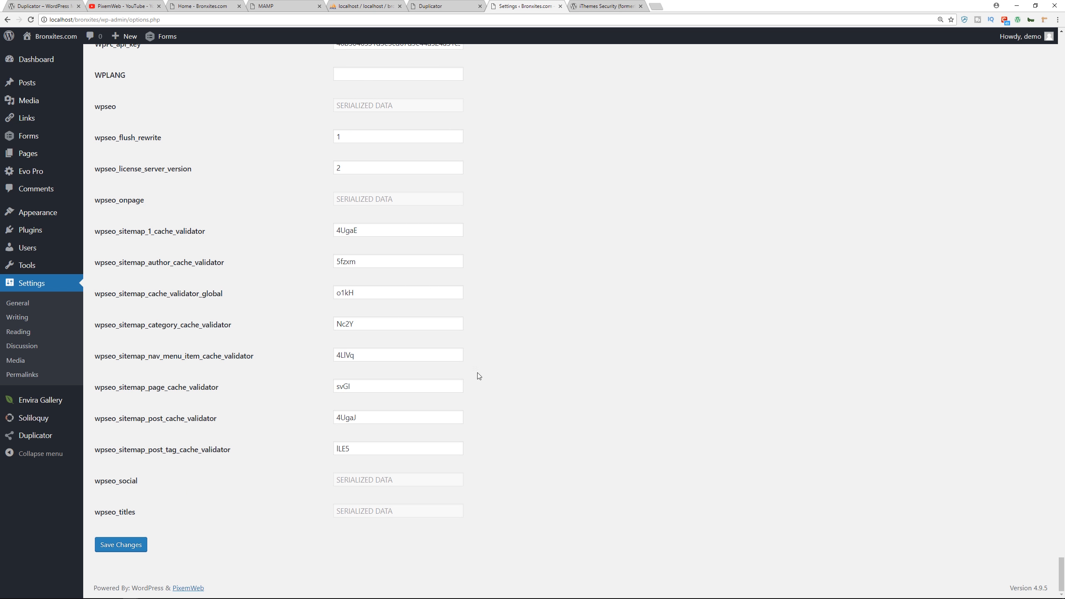
{"action": "left_click", "coordinate": [128, 549]}
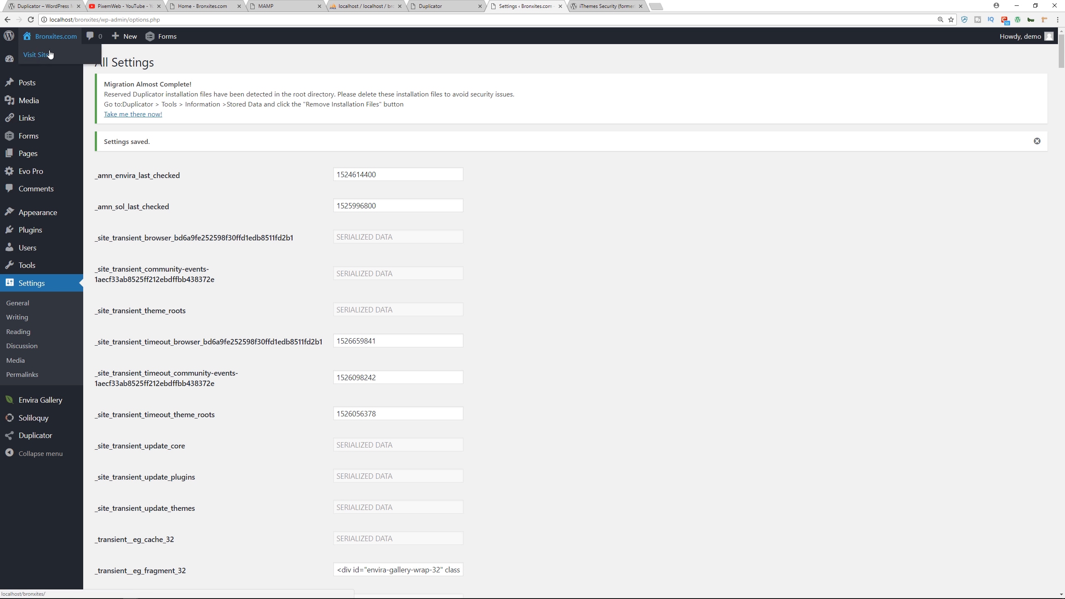
Visit the local Bronxites.com homepage and look through its header, slider and About Us images.
{"action": "left_click", "coordinate": [49, 54]}
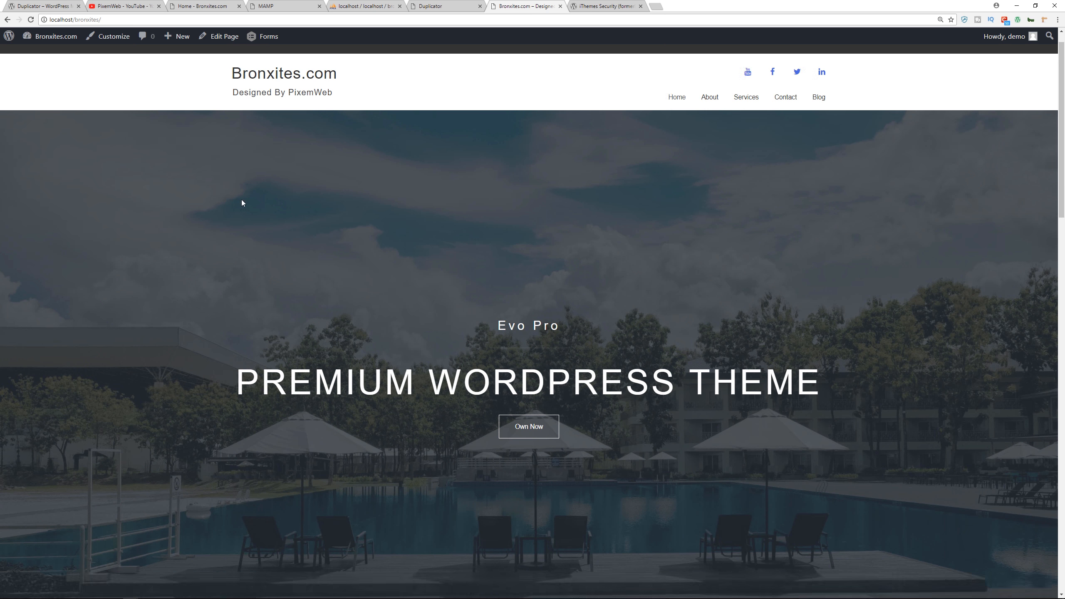
{"action": "scroll", "coordinate": [242, 204], "scroll_direction": "down", "scroll_amount": 5}
{"action": "scroll", "coordinate": [217, 243], "scroll_direction": "down", "scroll_amount": 3}
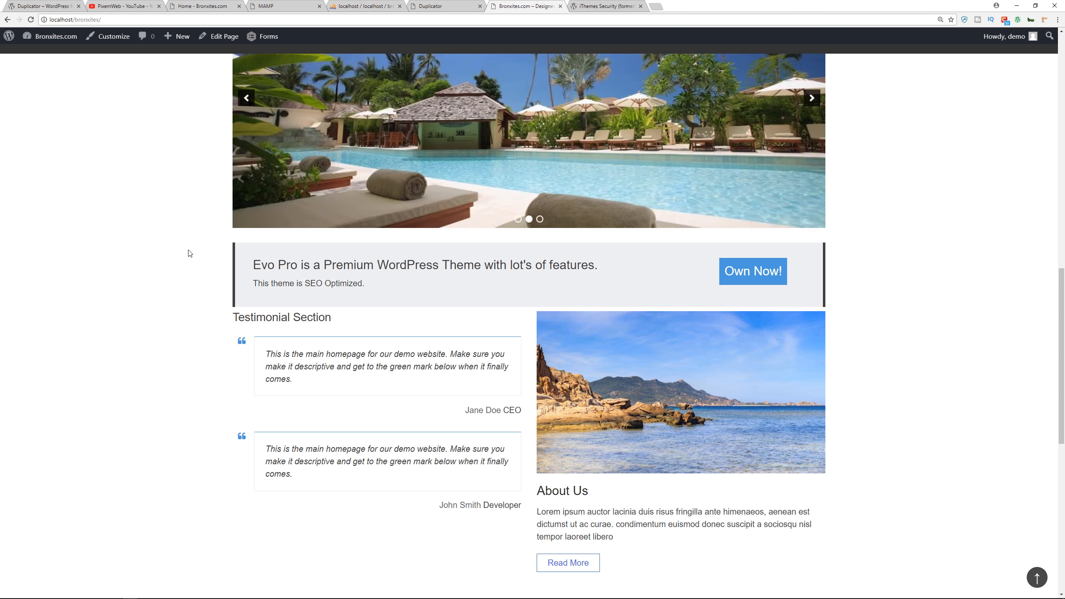
{"action": "scroll", "coordinate": [182, 259], "scroll_direction": "up", "scroll_amount": 3}
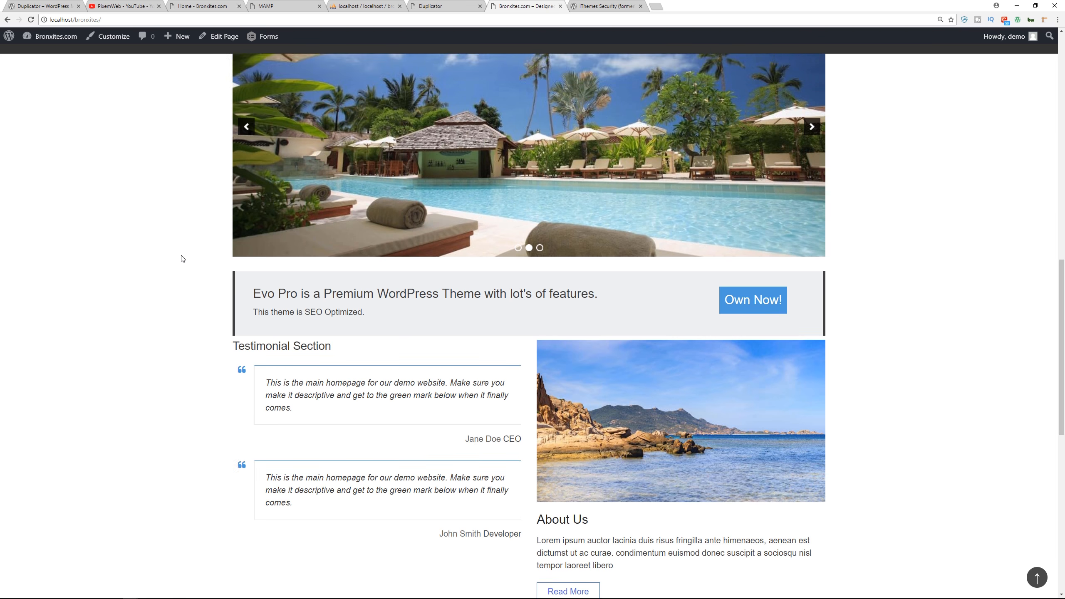
{"action": "scroll", "coordinate": [162, 260], "scroll_direction": "up", "scroll_amount": 10}
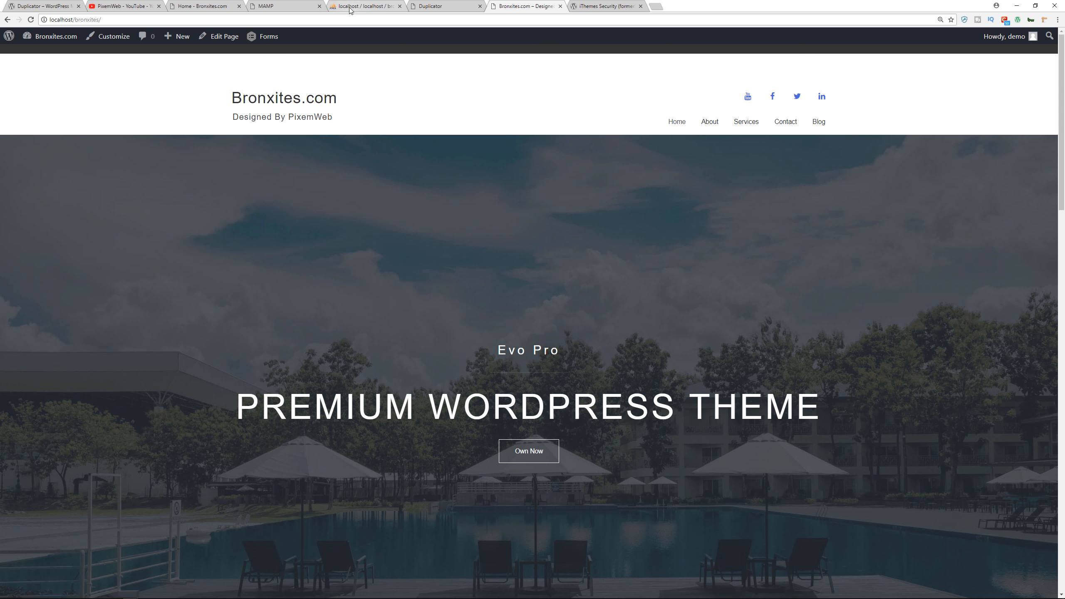
Check the upload_path value in localhost/bronxites/wp-admin/options.php and in the reloaded wp_options row in phpMyAdmin.
{"action": "left_click", "coordinate": [355, 5]}
{"action": "left_click", "coordinate": [518, 6]}
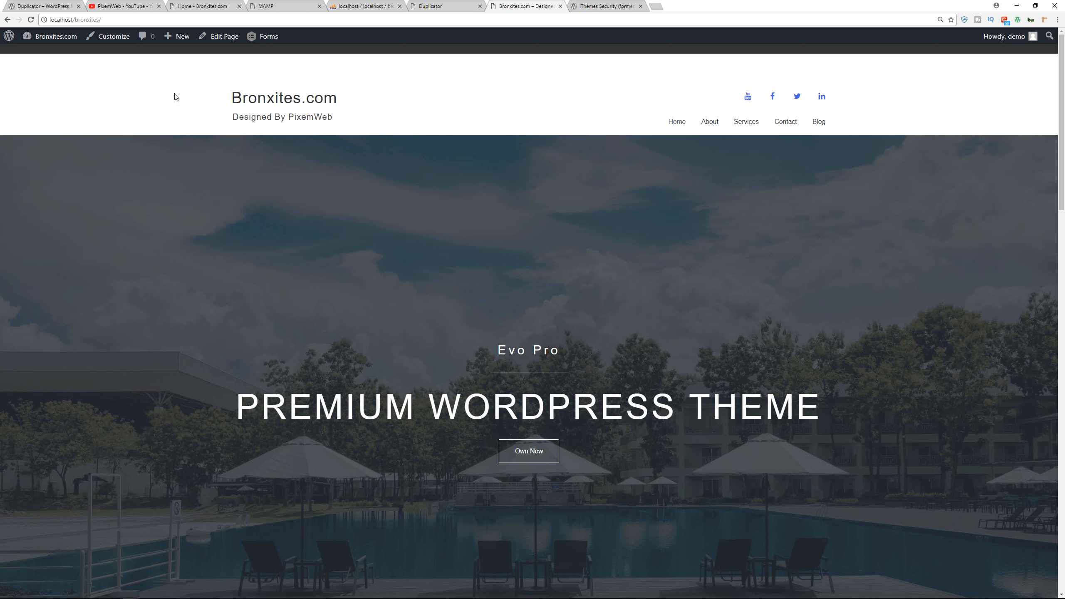
{"action": "left_click", "coordinate": [61, 53]}
{"action": "left_click", "coordinate": [184, 19]}
{"action": "left_click", "coordinate": [184, 19]}
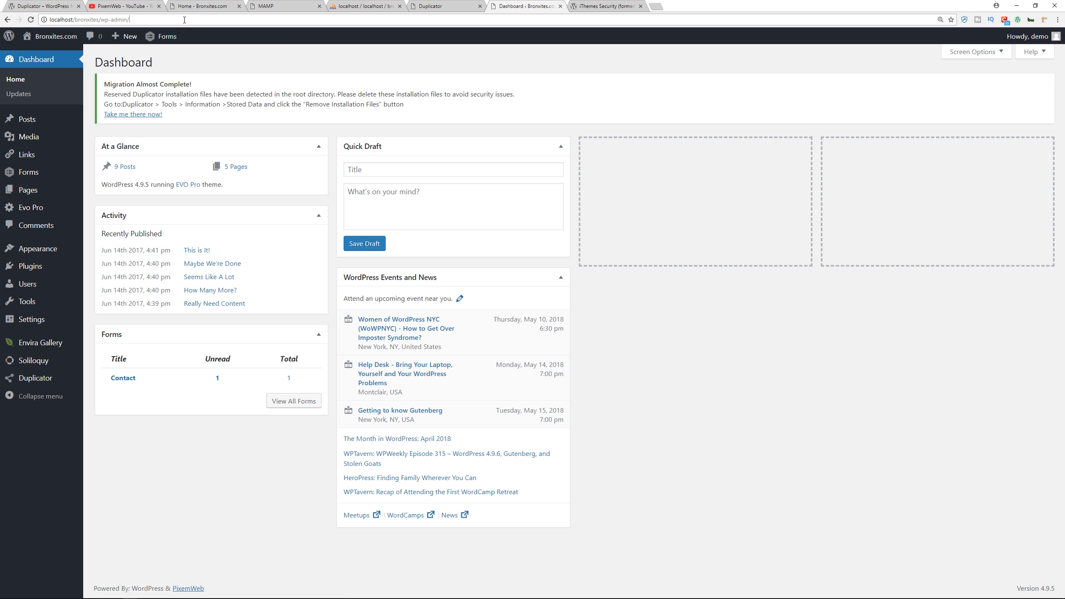
{"action": "type", "text": "options.php"}
{"action": "key", "text": "Return"}
{"action": "scroll", "coordinate": [563, 190], "scroll_direction": "down", "scroll_amount": 20}
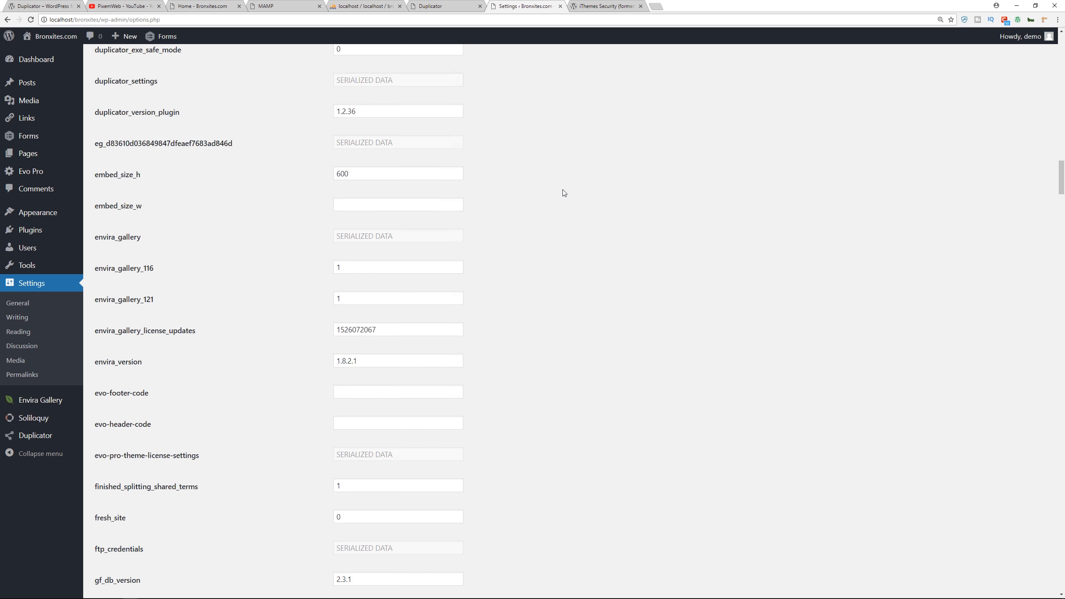
{"action": "scroll", "coordinate": [563, 189], "scroll_direction": "down", "scroll_amount": 20}
{"action": "scroll", "coordinate": [563, 189], "scroll_direction": "up", "scroll_amount": 20}
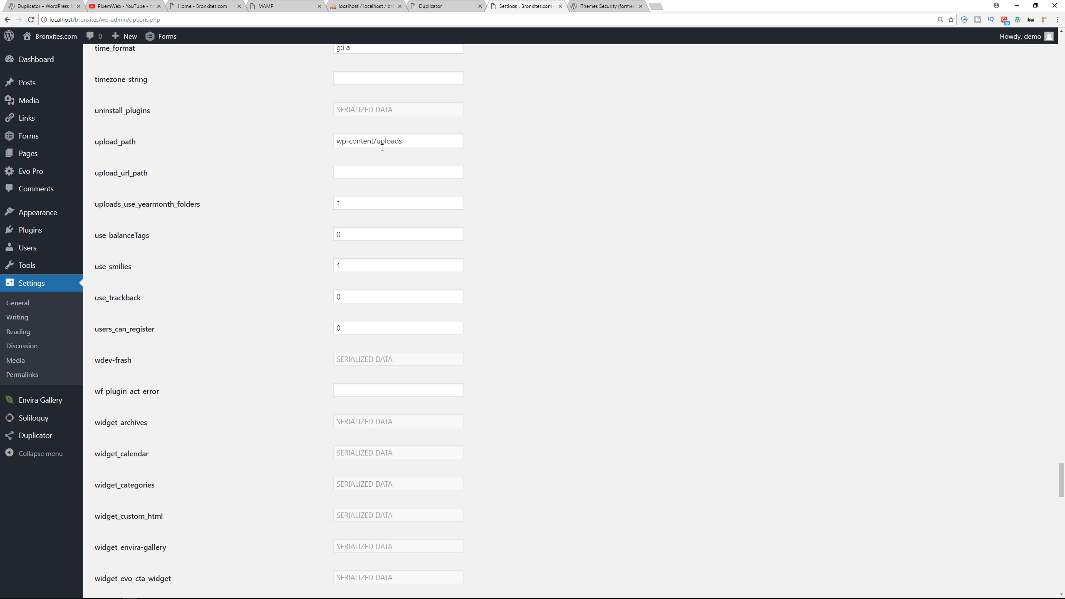
{"action": "left_click", "coordinate": [366, 7]}
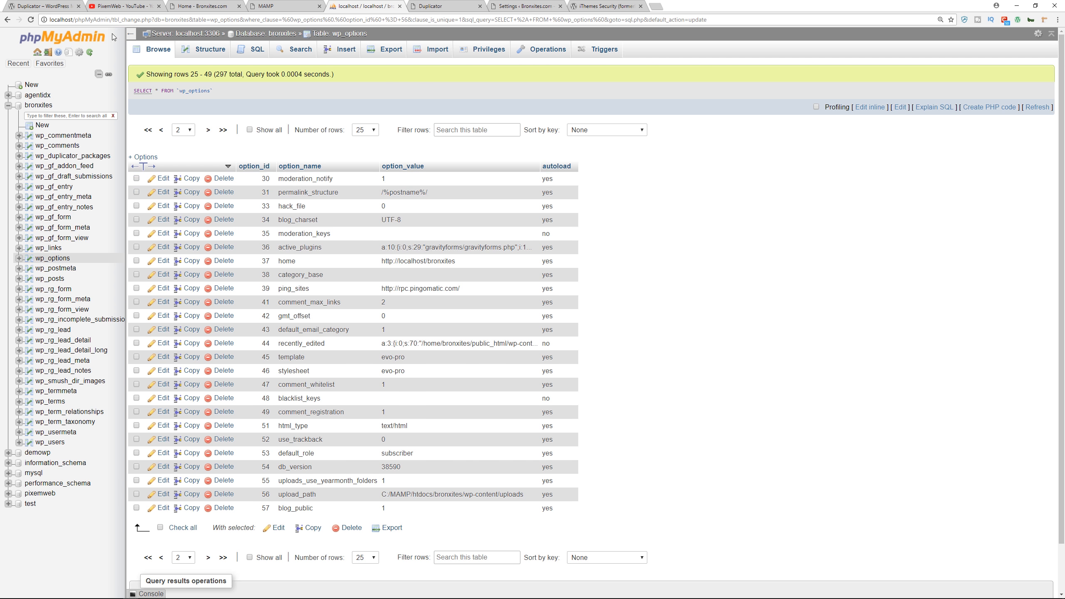
{"action": "left_click", "coordinate": [31, 19]}
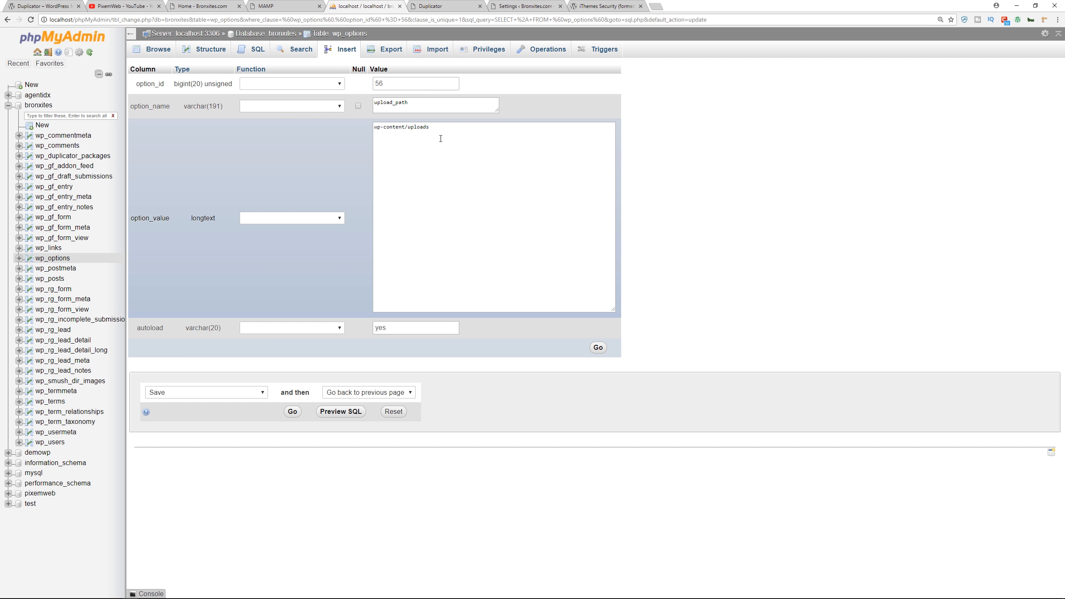
Open the Blog page of the local site and look through its slider and post images.
{"action": "left_click", "coordinate": [524, 6]}
{"action": "left_click", "coordinate": [56, 37]}
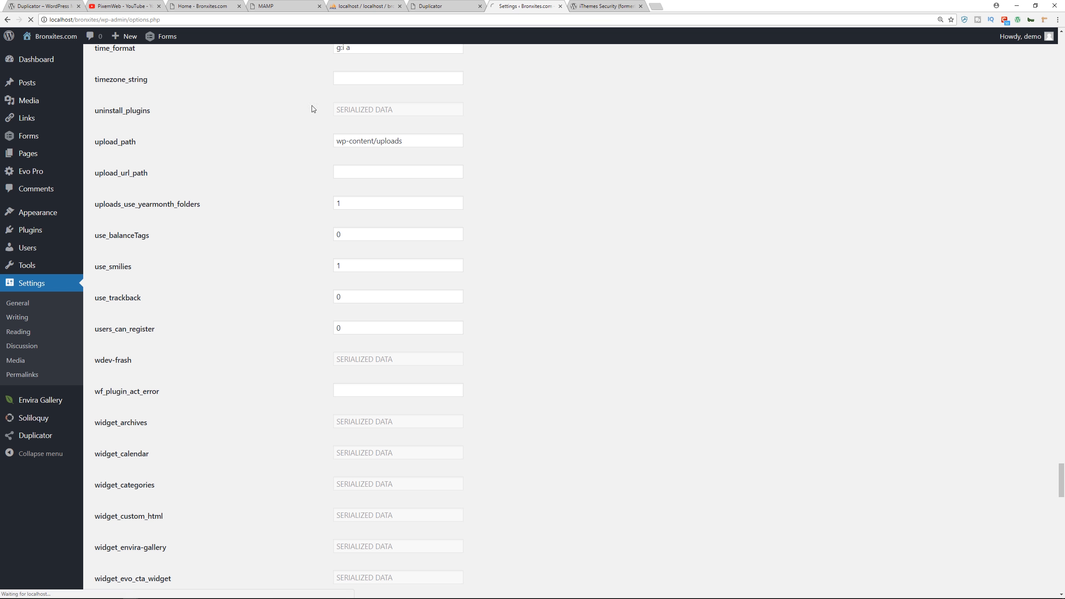
{"action": "left_click", "coordinate": [1018, 20]}
{"action": "left_click", "coordinate": [818, 105]}
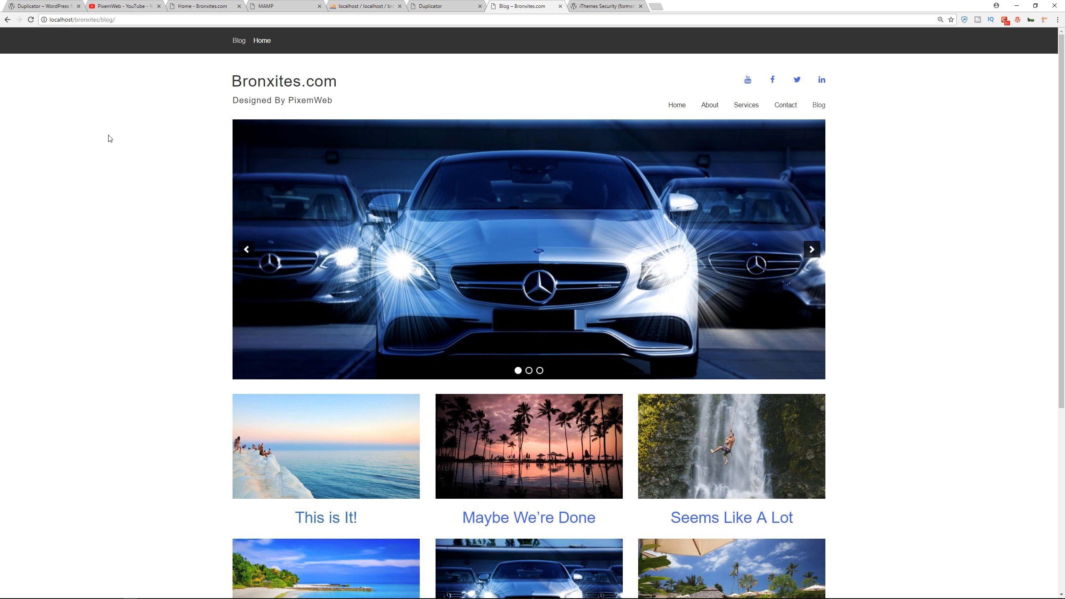
{"action": "scroll", "coordinate": [150, 152], "scroll_direction": "down", "scroll_amount": 2}
{"action": "scroll", "coordinate": [150, 151], "scroll_direction": "down", "scroll_amount": 5}
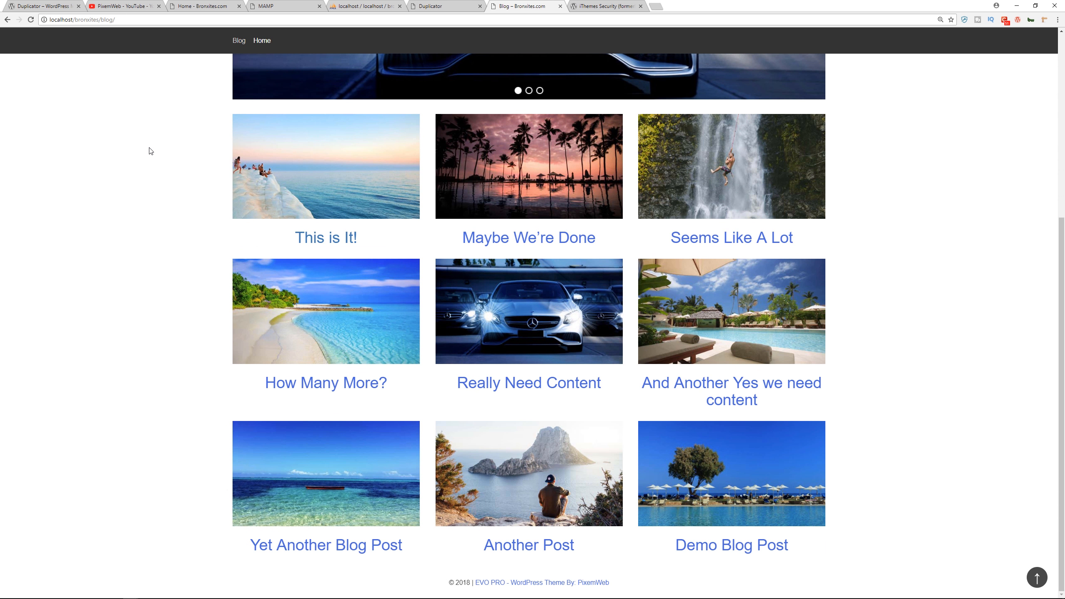
Open the local "This is It!" blog post and review its featured image, text and author box.
{"action": "left_click", "coordinate": [357, 206]}
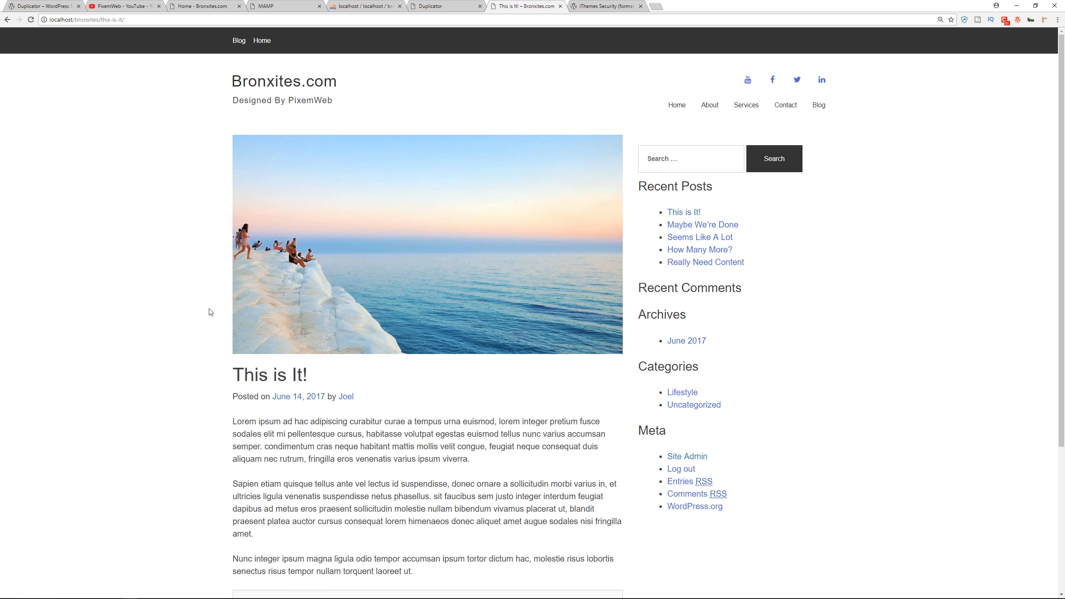
{"action": "scroll", "coordinate": [153, 300], "scroll_direction": "down", "scroll_amount": 3}
{"action": "scroll", "coordinate": [153, 301], "scroll_direction": "up", "scroll_amount": 3}
{"action": "scroll", "coordinate": [154, 301], "scroll_direction": "down", "scroll_amount": 4}
{"action": "scroll", "coordinate": [154, 301], "scroll_direction": "up", "scroll_amount": 4}
{"action": "scroll", "coordinate": [154, 301], "scroll_direction": "down", "scroll_amount": 4}
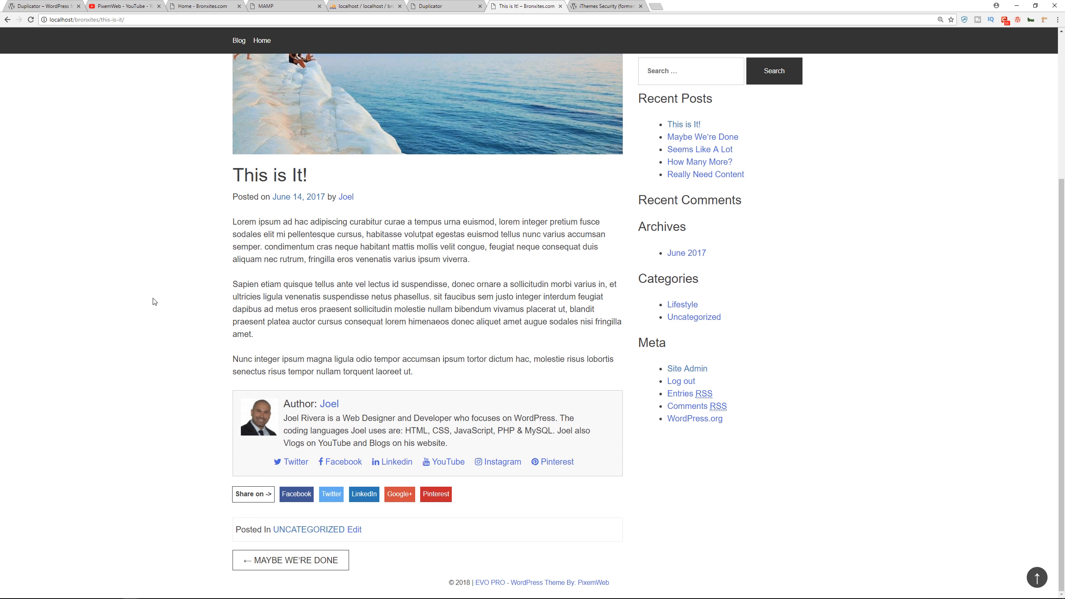
{"action": "scroll", "coordinate": [154, 301], "scroll_direction": "up", "scroll_amount": 4}
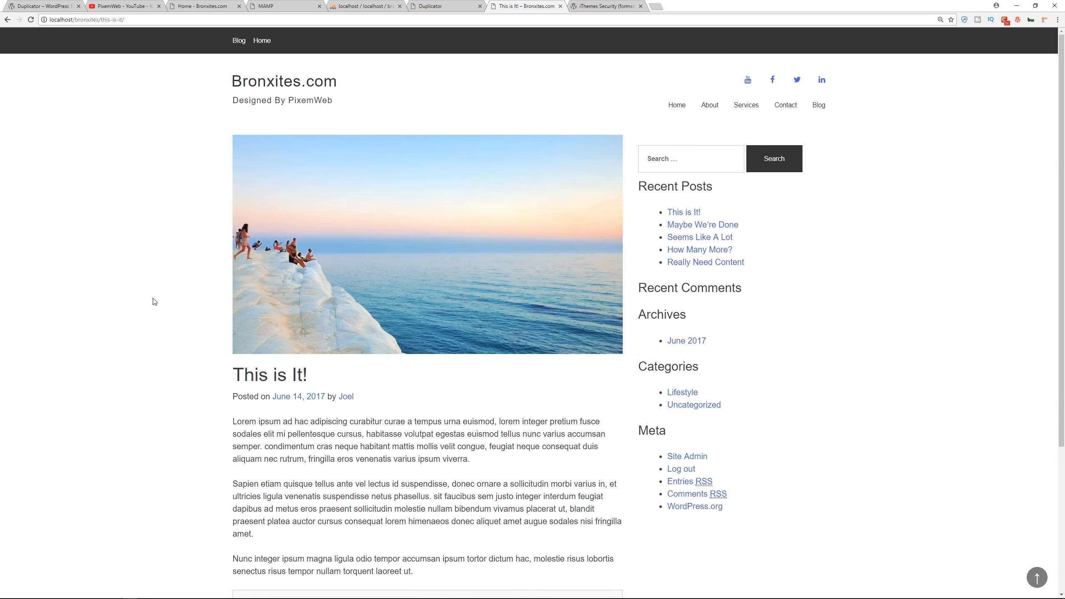
Open the "This is It!" post from the live site's Blog page and compare it with the local copy.
{"action": "left_click", "coordinate": [207, 7]}
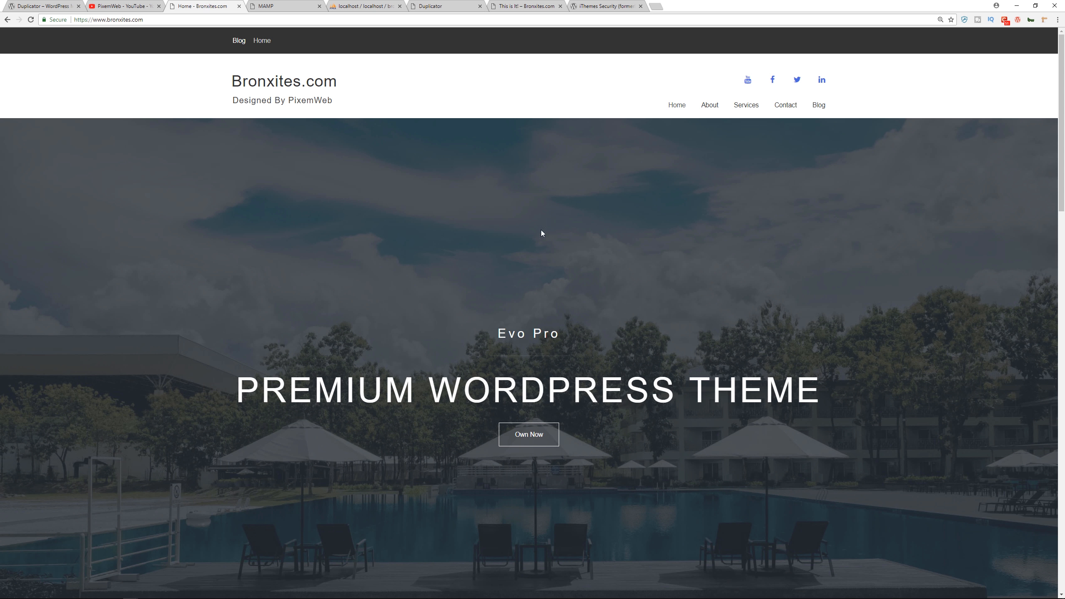
{"action": "left_click", "coordinate": [819, 104]}
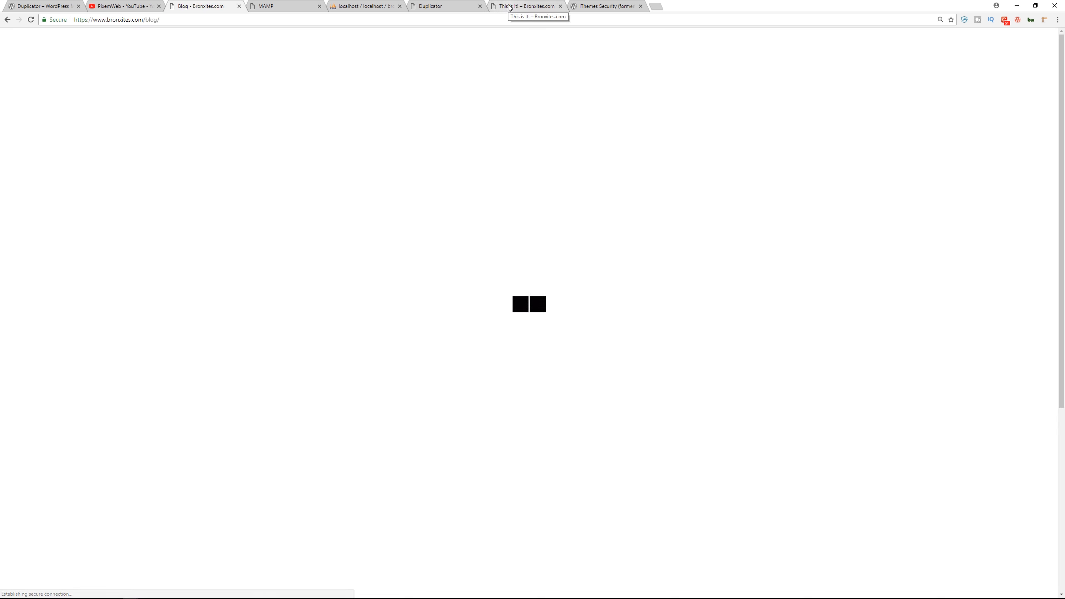
{"action": "left_click", "coordinate": [510, 7]}
{"action": "left_click", "coordinate": [207, 7]}
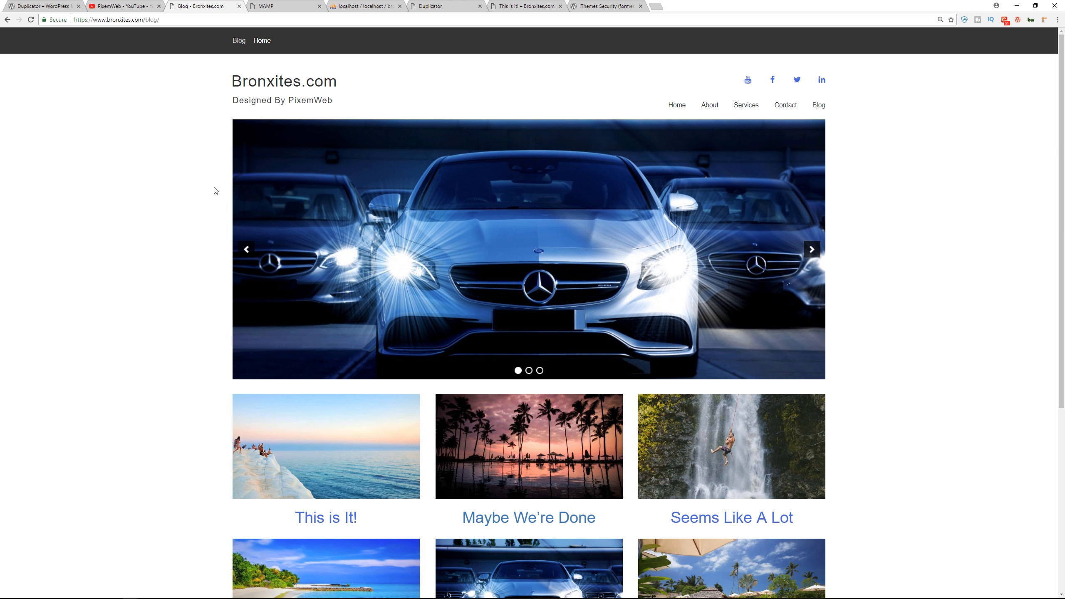
{"action": "left_click", "coordinate": [305, 462]}
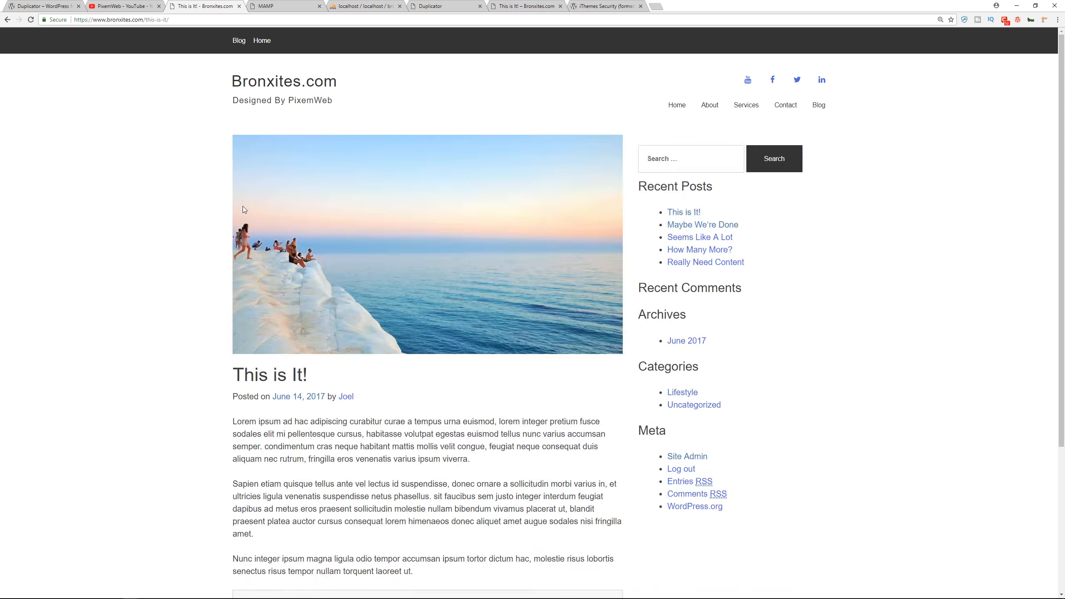
{"action": "scroll", "coordinate": [121, 374], "scroll_direction": "down", "scroll_amount": 3}
{"action": "scroll", "coordinate": [121, 383], "scroll_direction": "up", "scroll_amount": 3}
{"action": "left_click", "coordinate": [504, 7]}
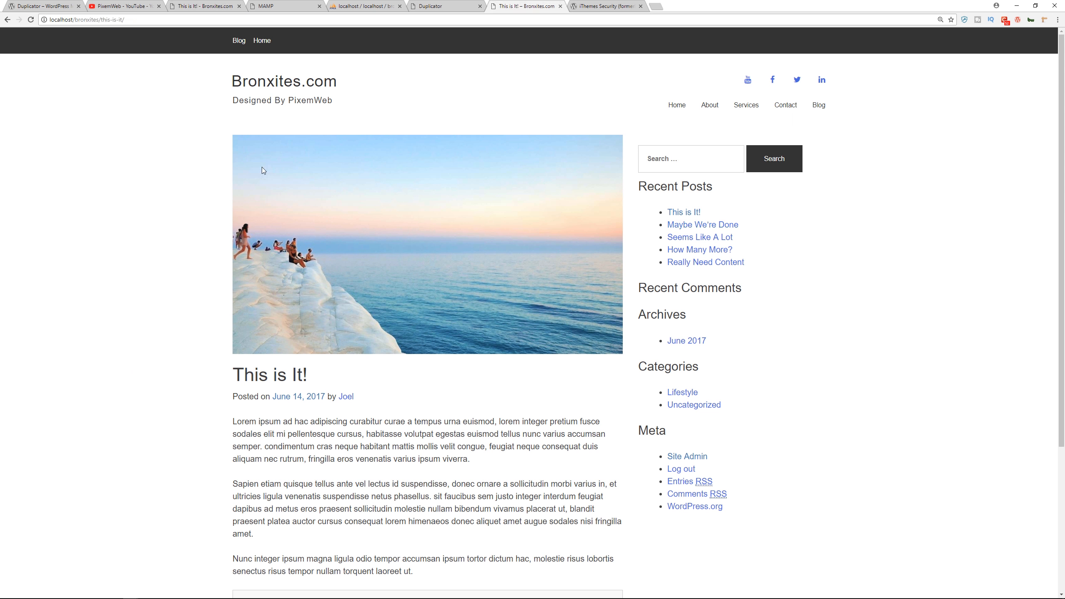
{"action": "scroll", "coordinate": [182, 197], "scroll_direction": "down", "scroll_amount": 4}
{"action": "scroll", "coordinate": [182, 197], "scroll_direction": "up", "scroll_amount": 4}
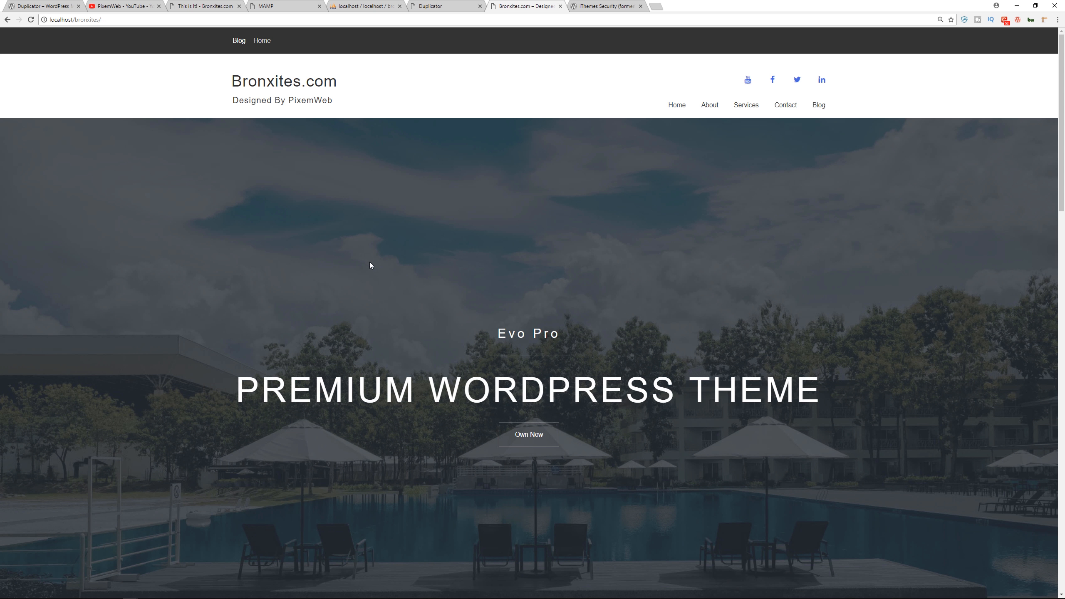
Open the local site's dashboard and remove the Duplicator installation files through the migration notice.
{"action": "left_click", "coordinate": [202, 6]}
{"action": "left_click", "coordinate": [528, 5]}
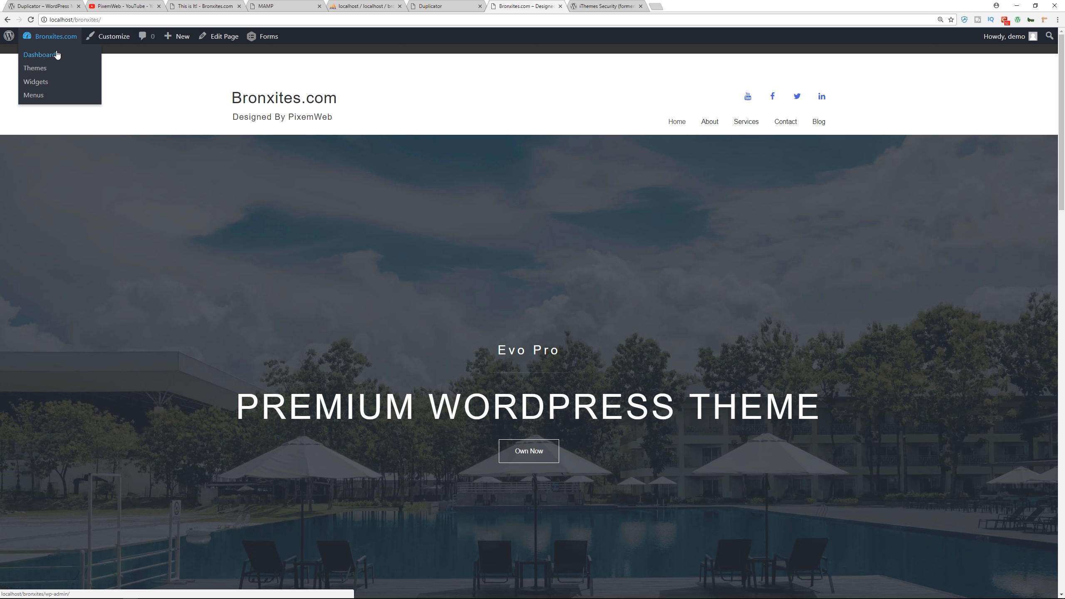
{"action": "left_click", "coordinate": [56, 54]}
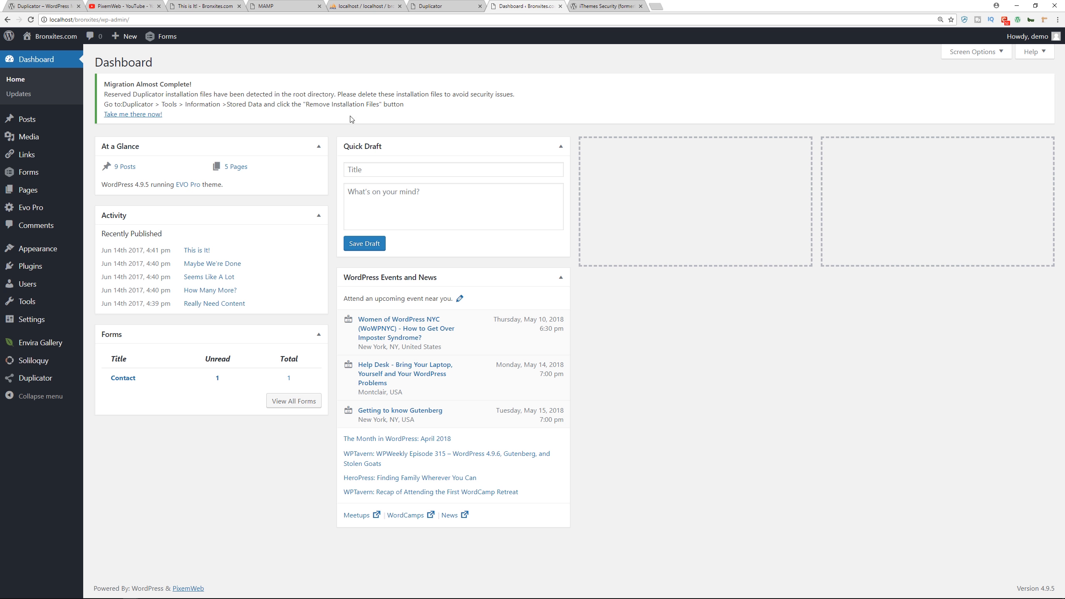
{"action": "left_click", "coordinate": [126, 119]}
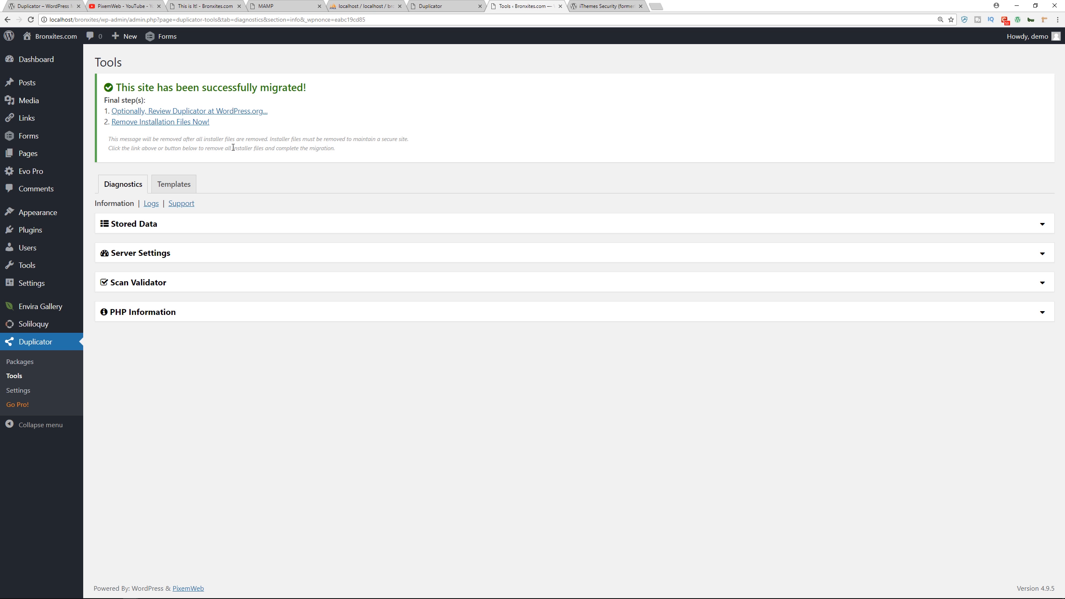
{"action": "left_click", "coordinate": [146, 123]}
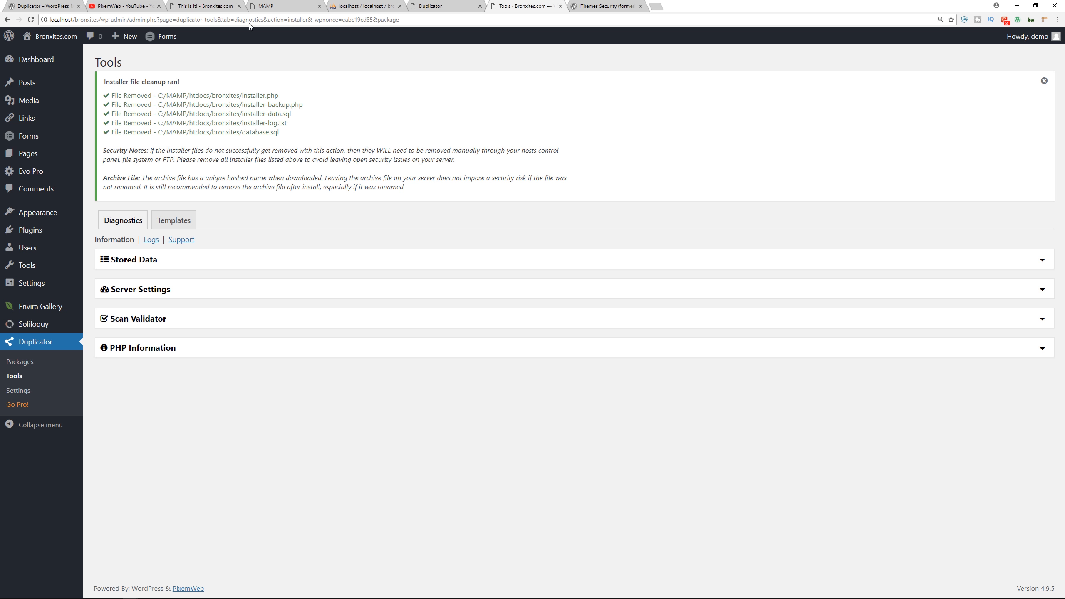
Start a new Duplicator package in the live site's dashboard and name it 20180511_bronxitescom2.
{"action": "left_click", "coordinate": [205, 6]}
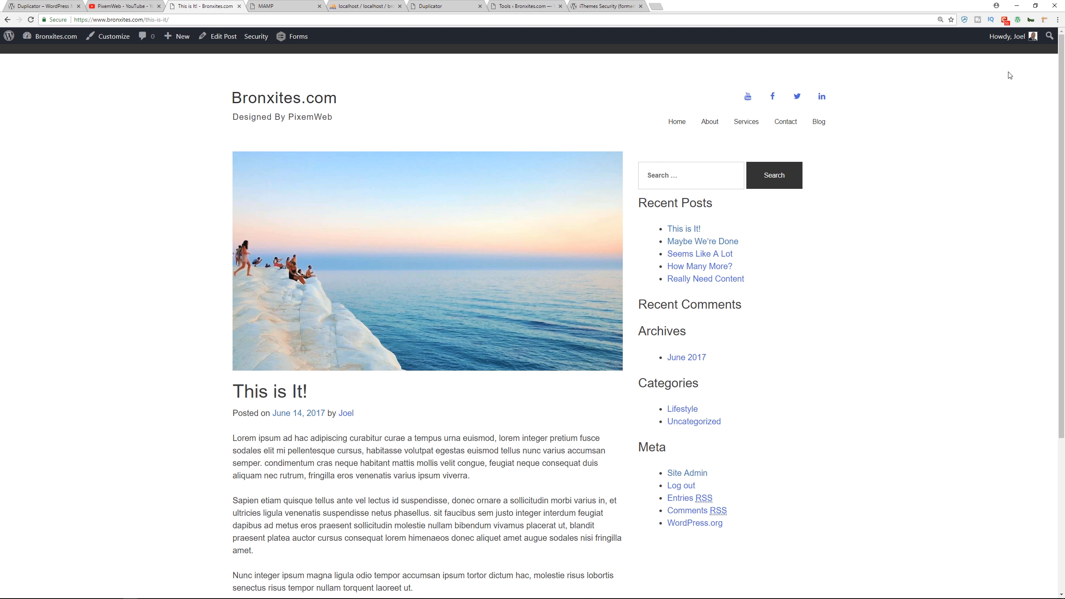
{"action": "left_click", "coordinate": [56, 54]}
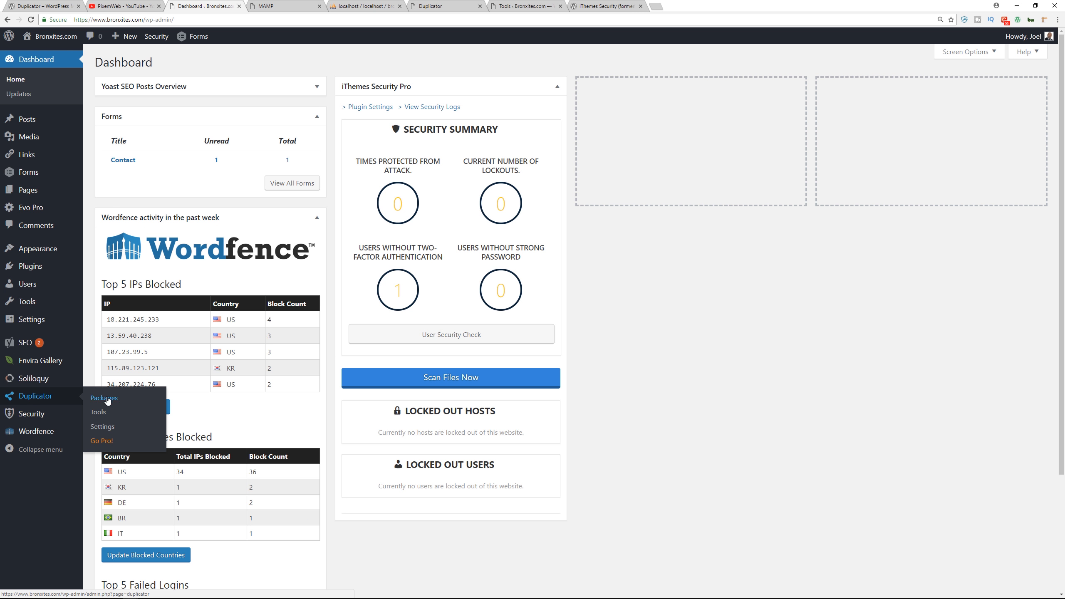
{"action": "left_click", "coordinate": [107, 399]}
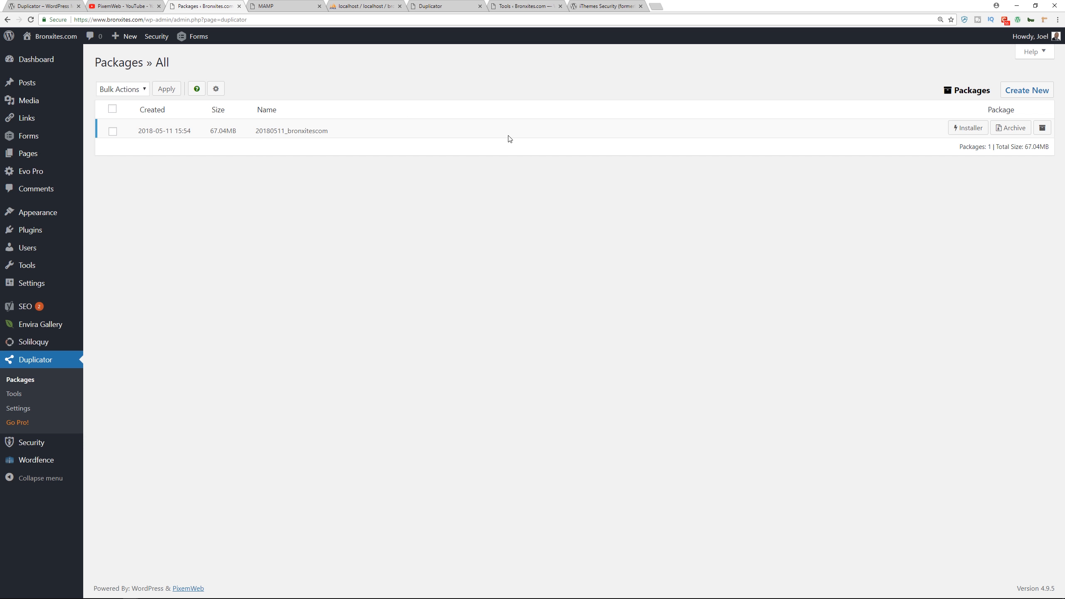
{"action": "left_click", "coordinate": [1021, 90]}
{"action": "left_click", "coordinate": [249, 132]}
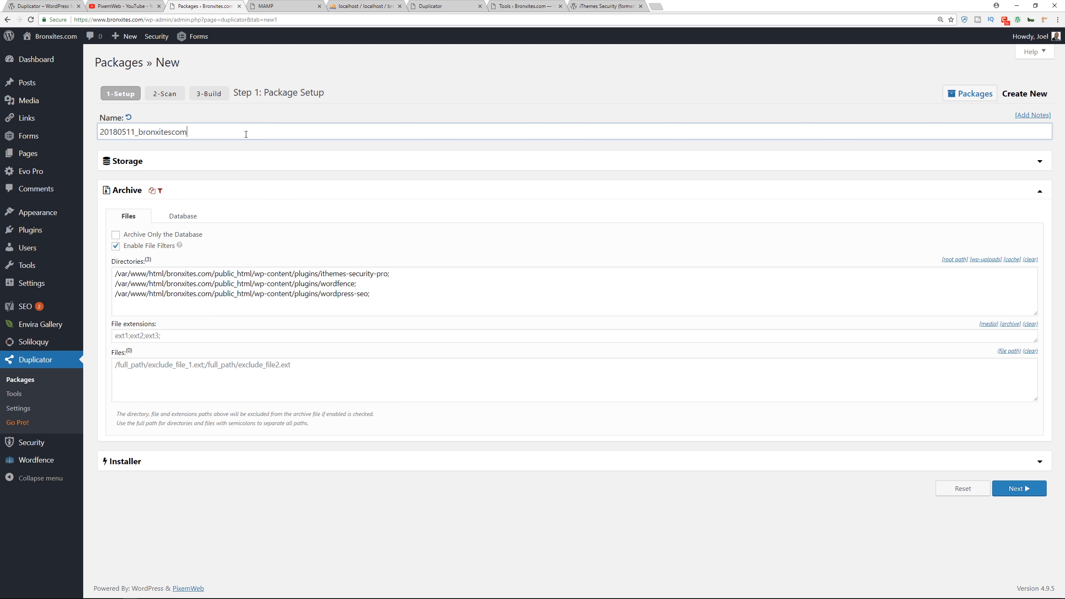
{"action": "type", "text": "2"}
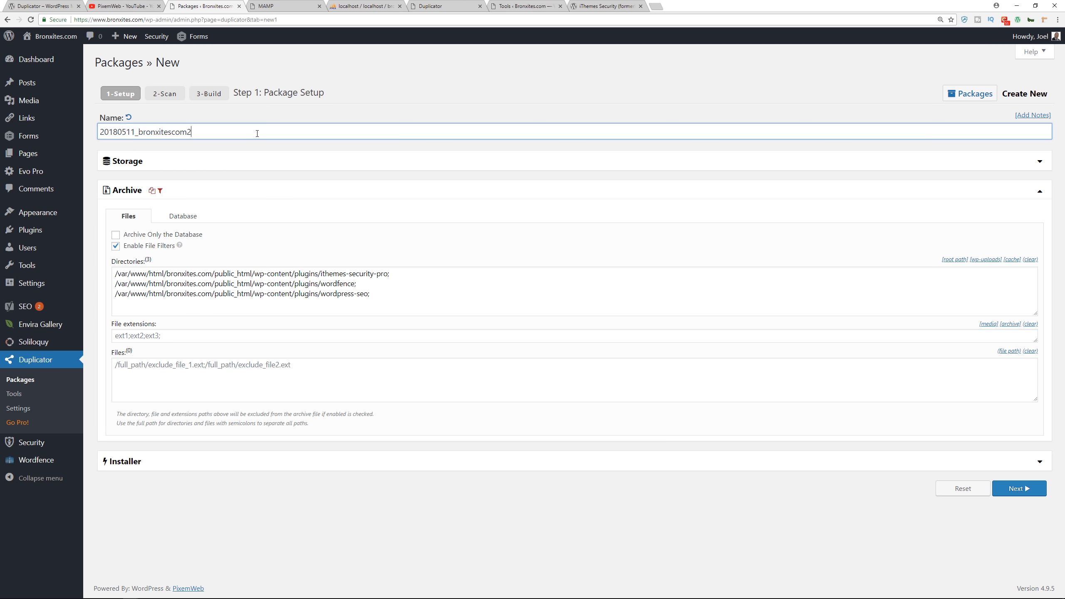
Clear the excluded directories, disable the package's file filters and include all database tables in the archive.
{"action": "left_click_drag", "start_coordinate": [375, 296], "coordinate": [114, 272]}
{"action": "key", "text": "BackSpace"}
{"action": "left_click", "coordinate": [115, 246]}
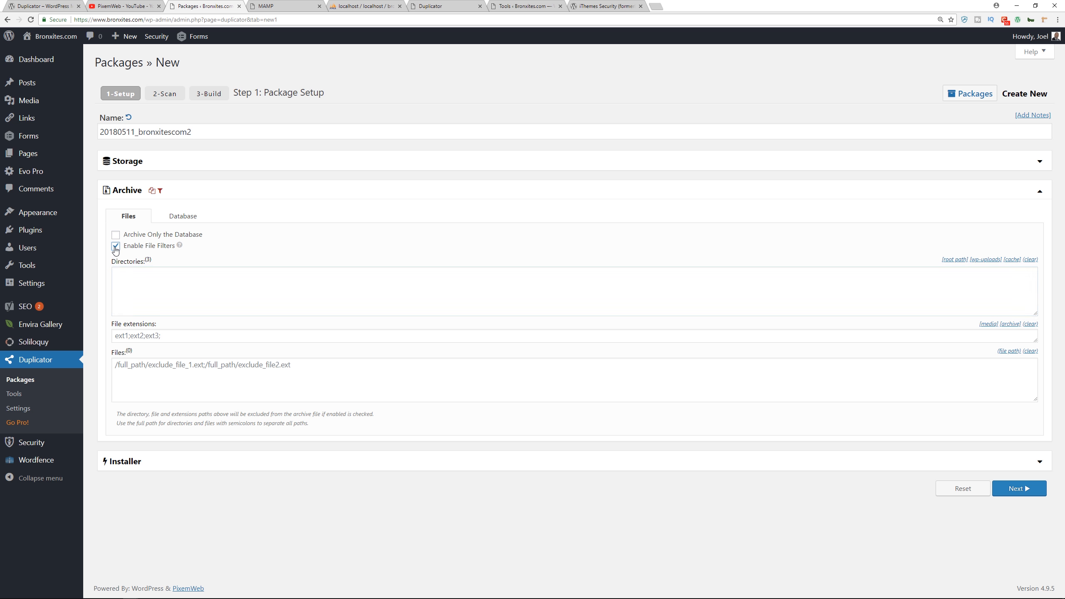
{"action": "left_click", "coordinate": [185, 218]}
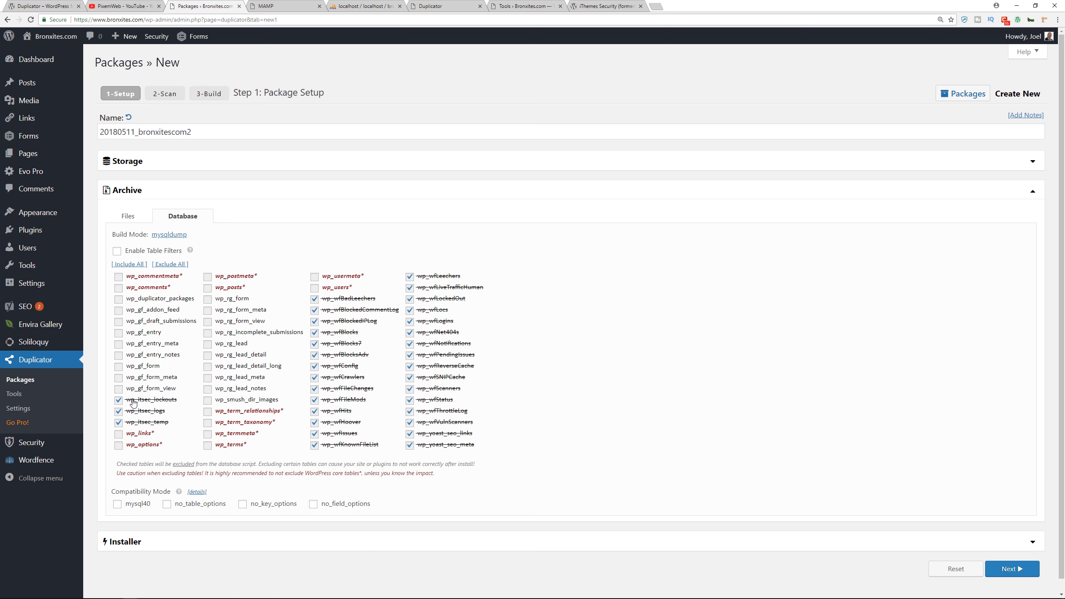
{"action": "left_click", "coordinate": [130, 264]}
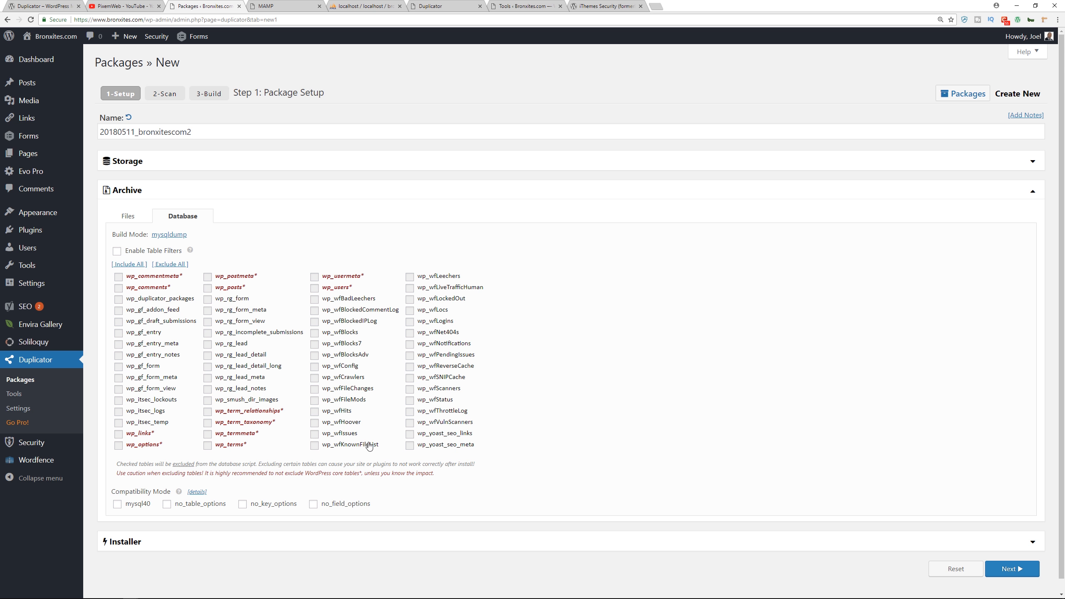
{"action": "left_click", "coordinate": [128, 216]}
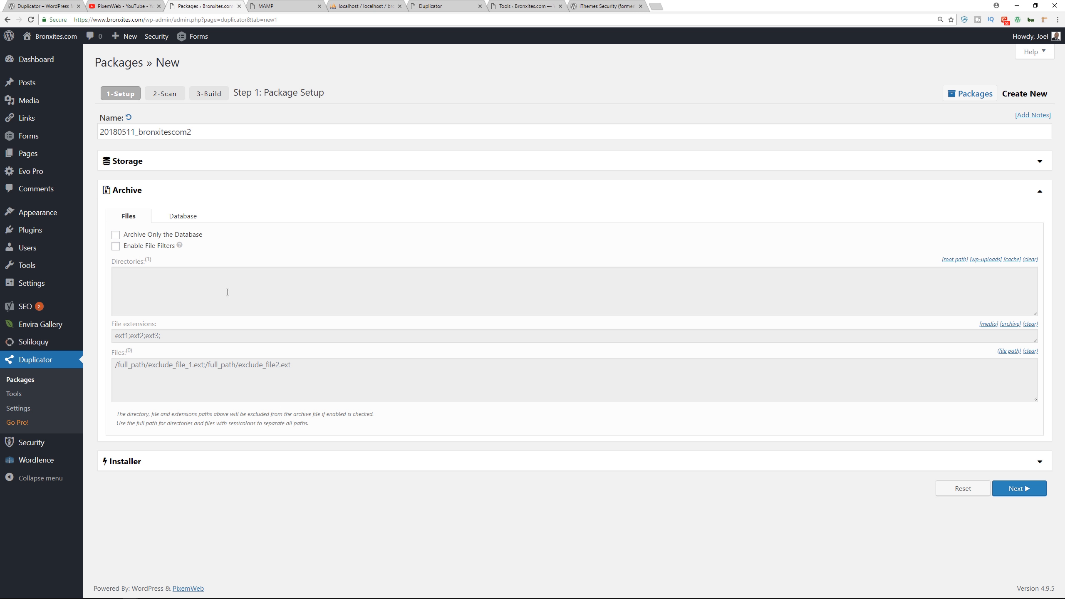
Scan and build the package, and download both its installer and its archive.
{"action": "left_click", "coordinate": [1019, 489]}
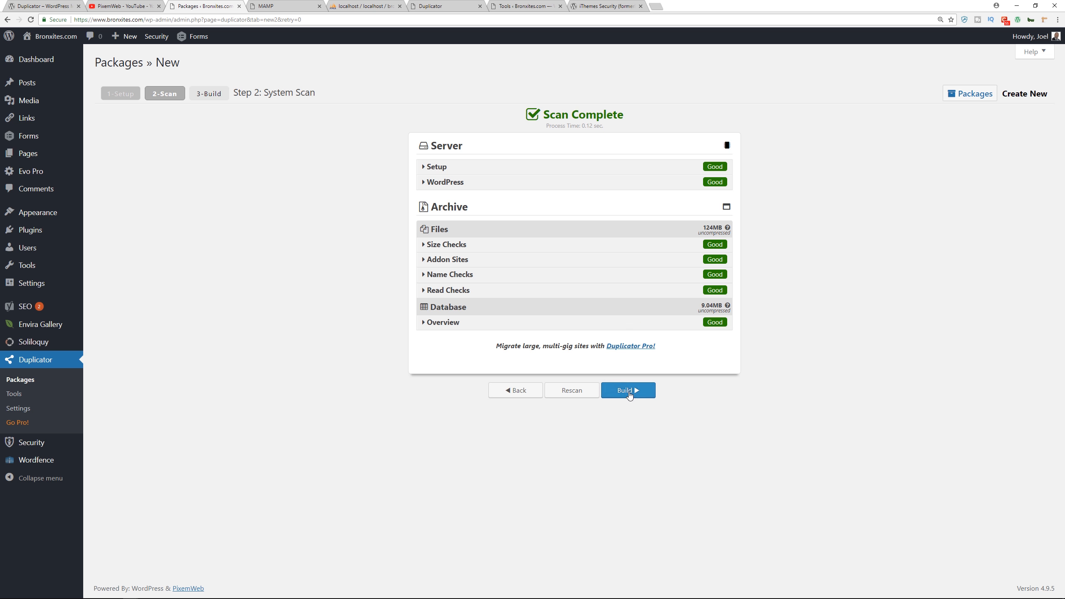
{"action": "left_click", "coordinate": [629, 395]}
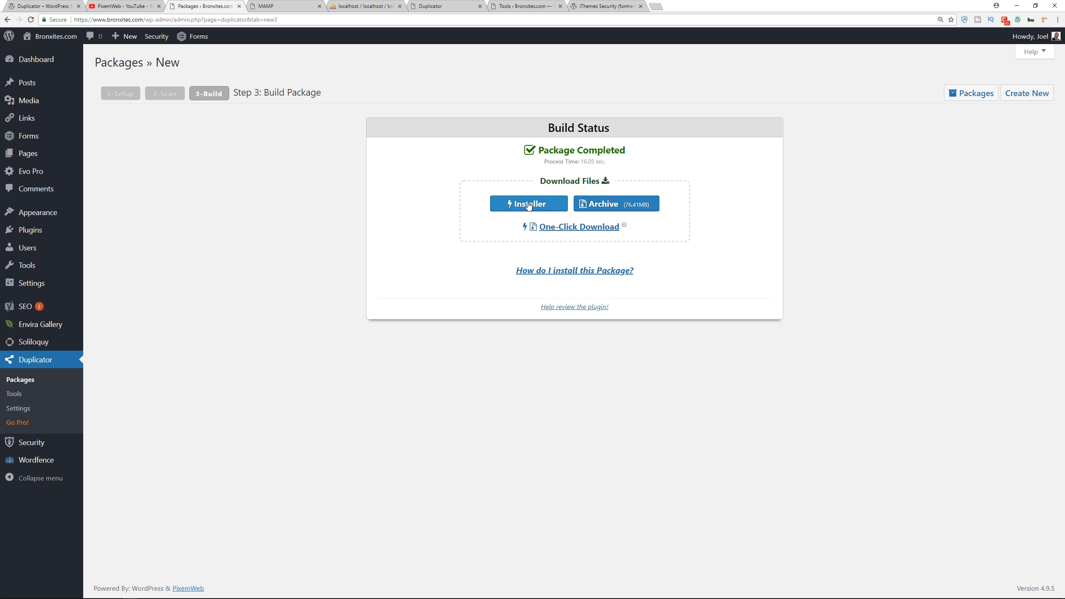
{"action": "left_click", "coordinate": [533, 206]}
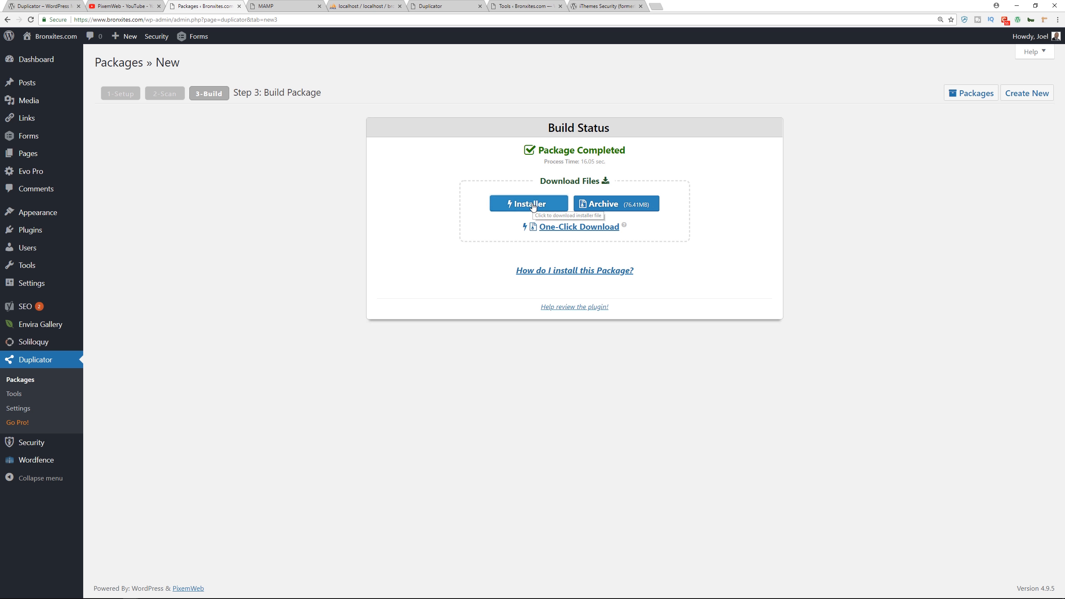
{"action": "left_click", "coordinate": [634, 208]}
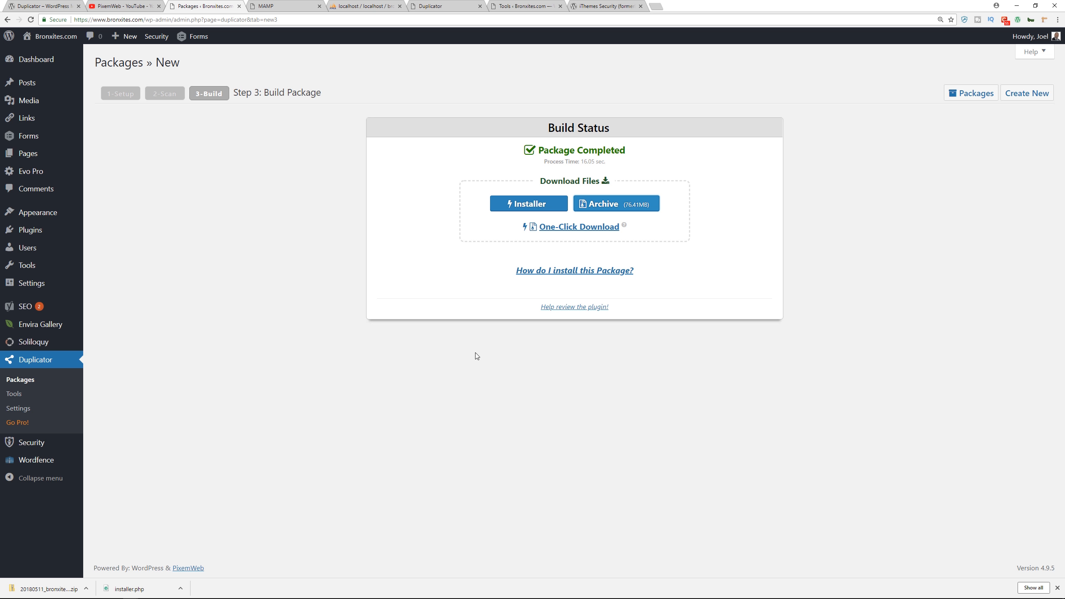
Open the bronxites database's Operations page in phpMyAdmin to view the option for dropping the database.
{"action": "left_click", "coordinate": [345, 6]}
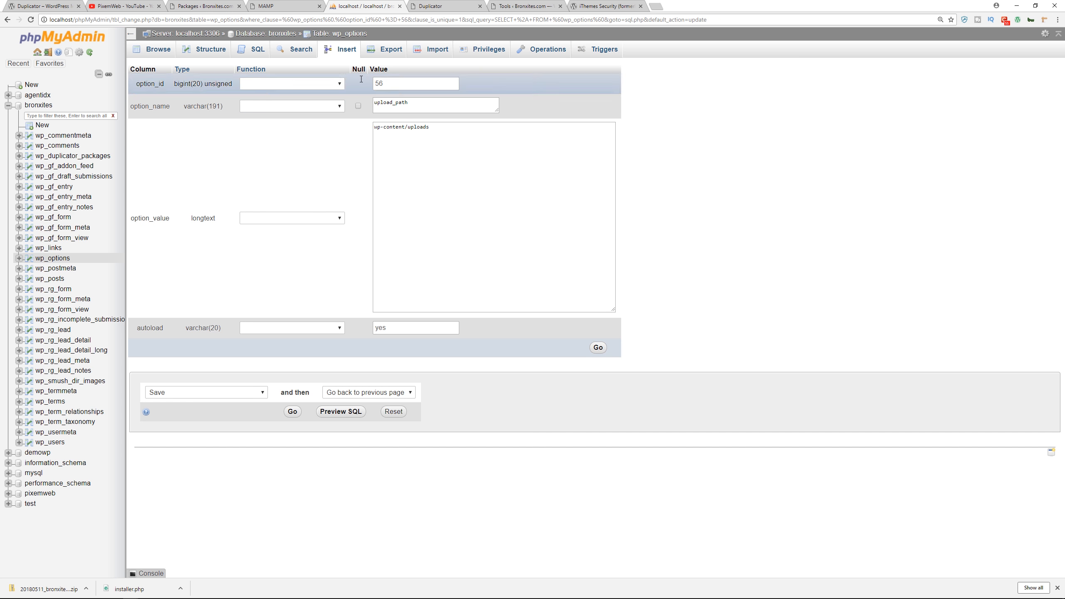
{"action": "left_click", "coordinate": [266, 33]}
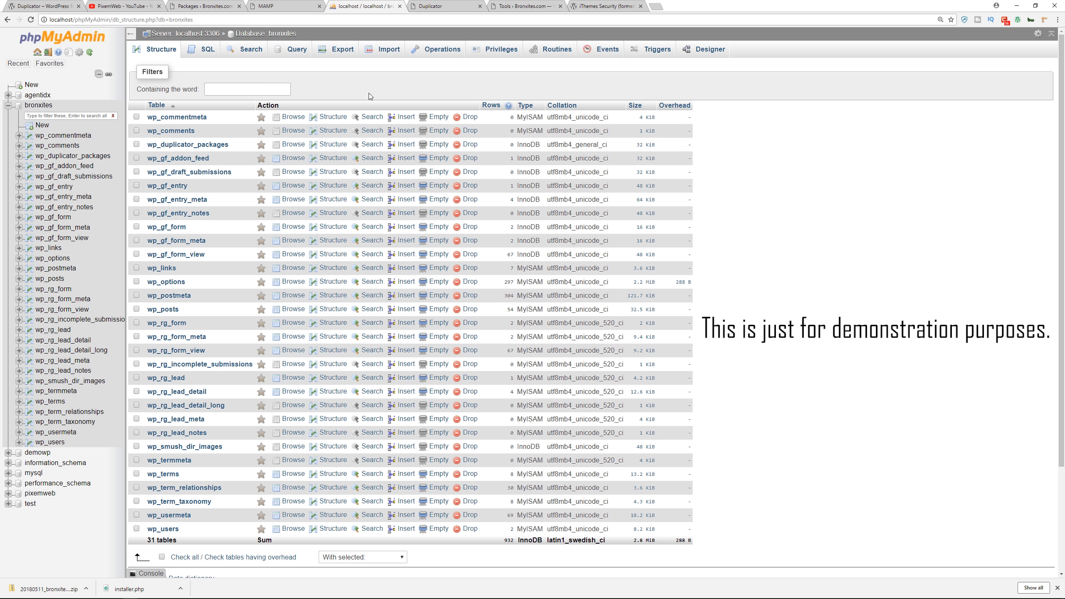
{"action": "left_click", "coordinate": [442, 57]}
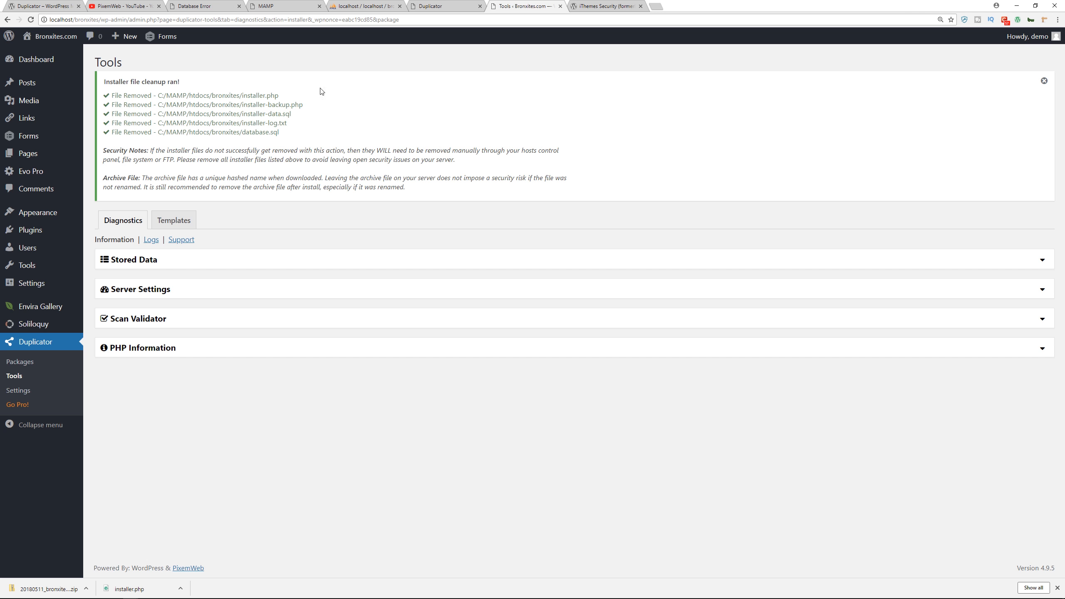
View the live Bronxites.com page, and in FileZilla delete all WordPress files and folders from the remote public_html folder.
{"action": "left_click", "coordinate": [165, 8]}
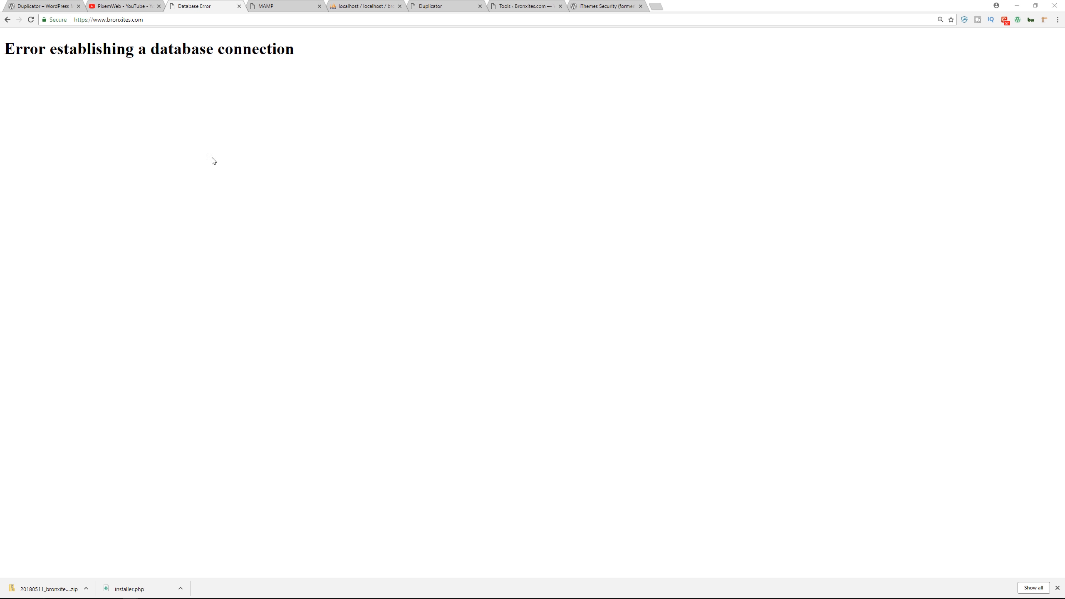
{"action": "key", "text": "super+Tab"}
{"action": "left_click", "coordinate": [827, 138]}
{"action": "left_click_drag", "start_coordinate": [771, 411], "coordinate": [766, 163]}
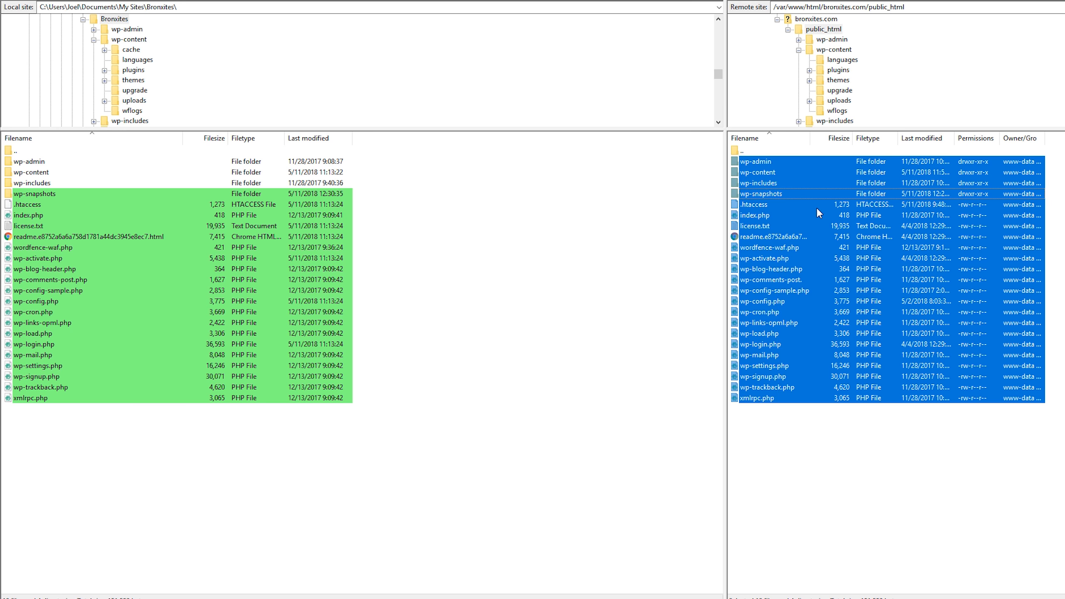
{"action": "right_click", "coordinate": [819, 209]}
{"action": "left_click", "coordinate": [871, 299]}
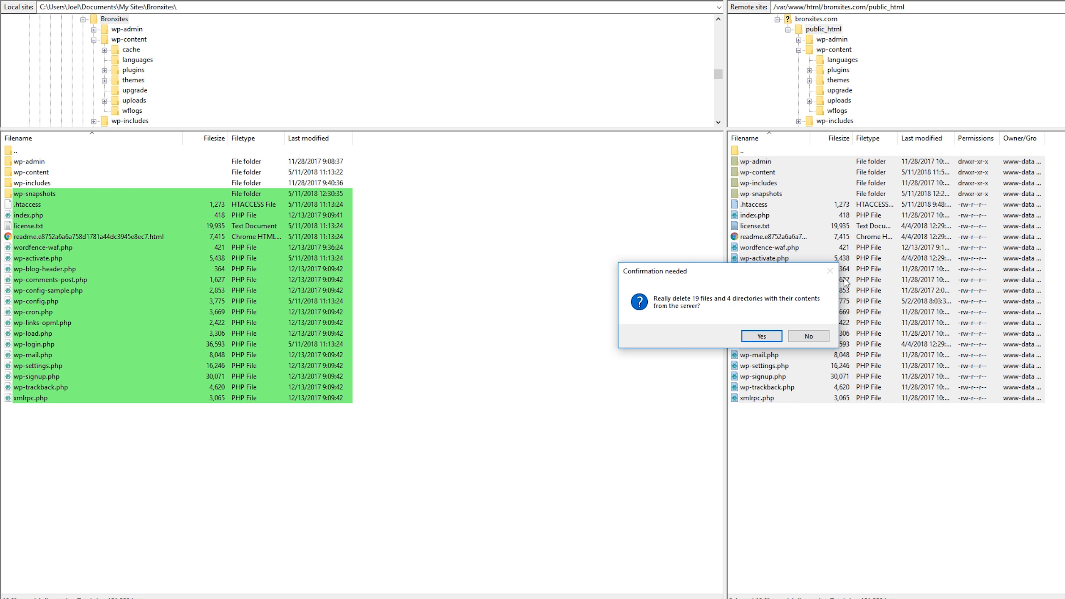
{"action": "left_click", "coordinate": [763, 337]}
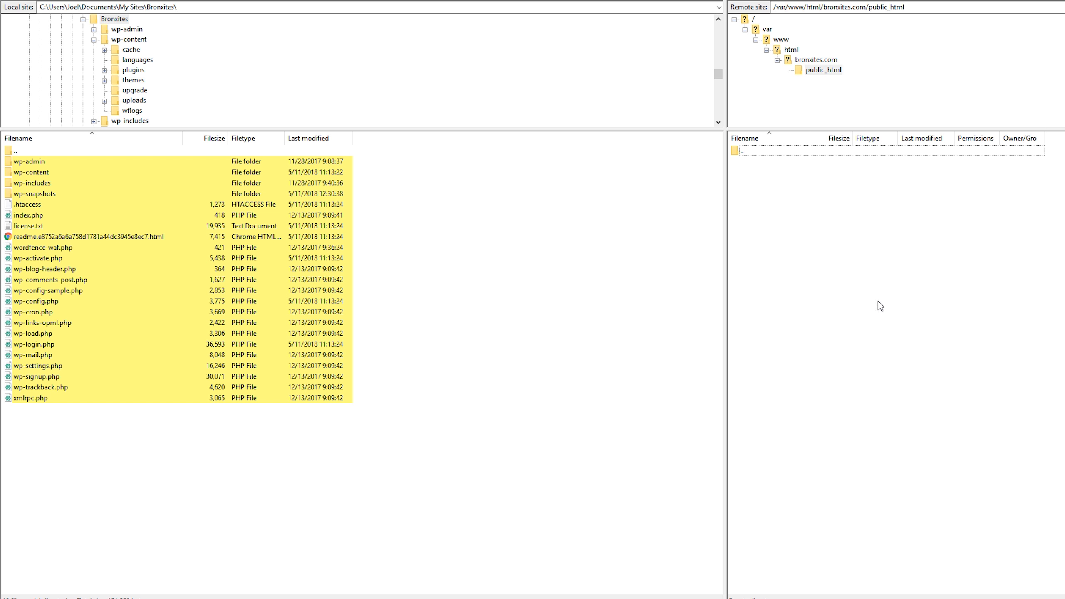
Switch back to Chrome and reload the live Bronxites.com page to check the emptied site.
{"action": "key", "text": "super+Tab"}
{"action": "left_click", "coordinate": [195, 251]}
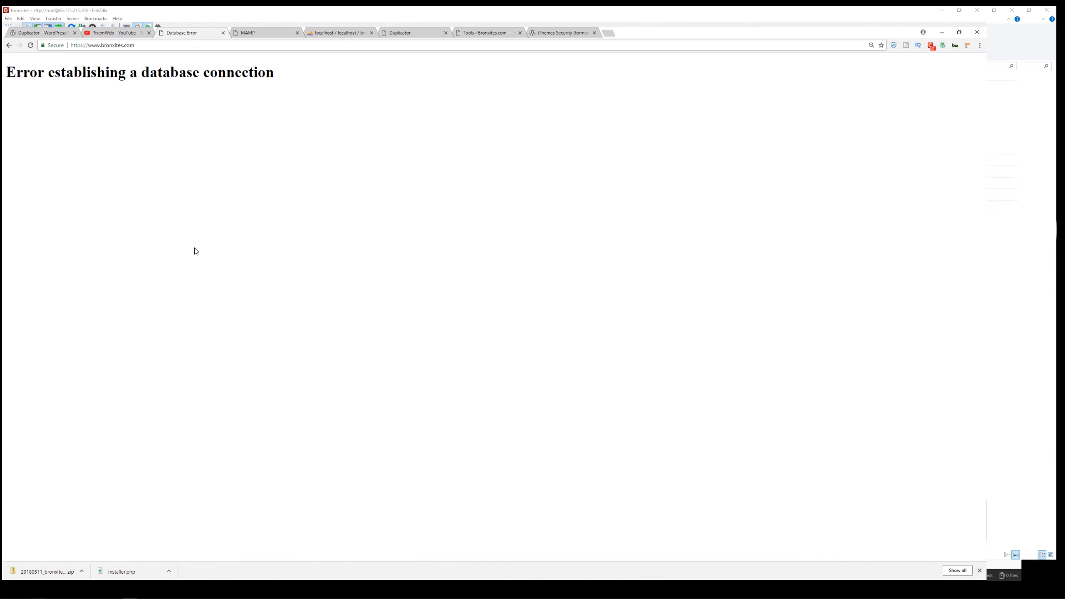
{"action": "left_click", "coordinate": [31, 19]}
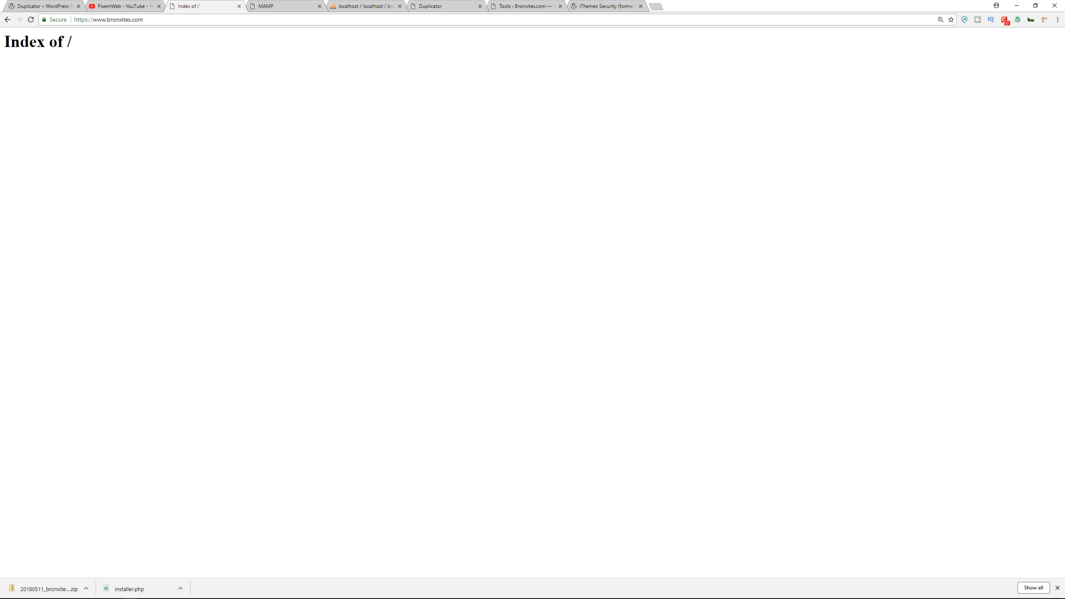
Copy installer.php and the 20180511_bronxitescom2 archive from Downloads into the Bronxites folder under My Sites.
{"action": "key", "text": "super+Tab"}
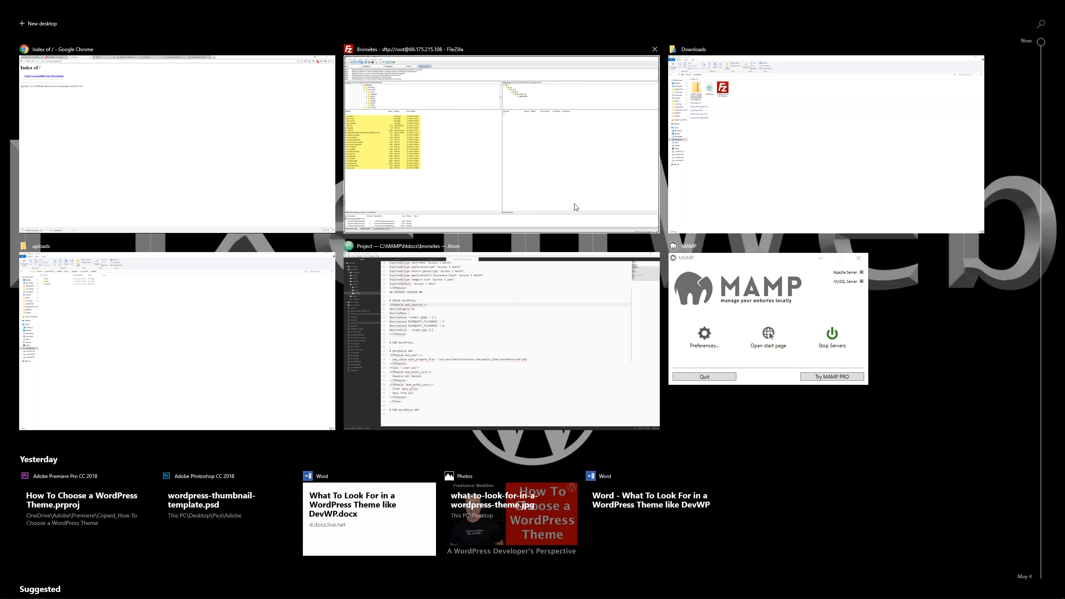
{"action": "left_click", "coordinate": [805, 185]}
{"action": "left_click", "coordinate": [139, 110]}
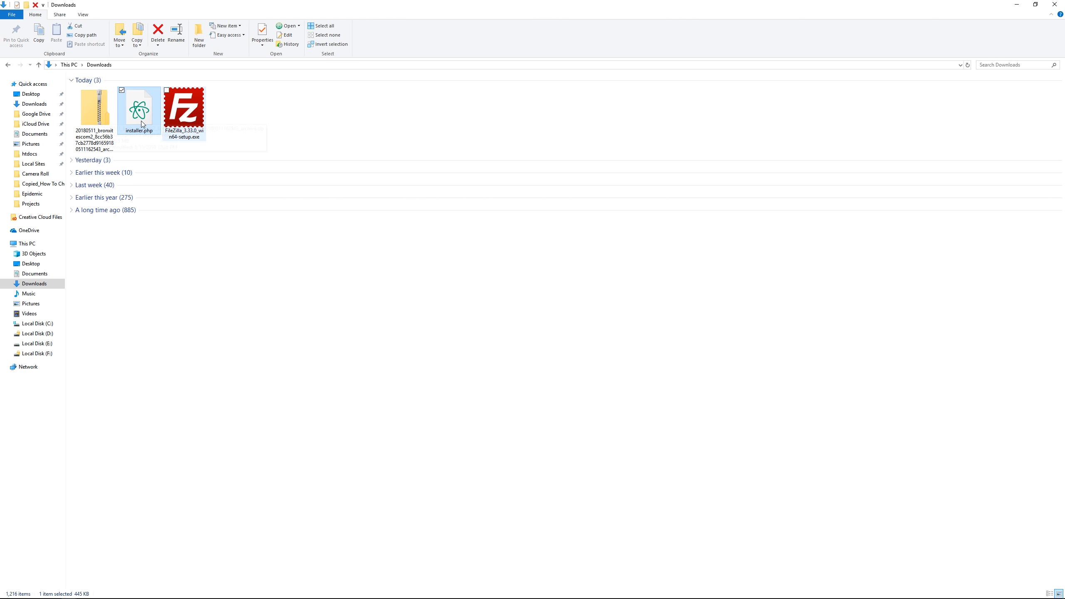
{"action": "left_click", "coordinate": [97, 117], "text": "ctrl"}
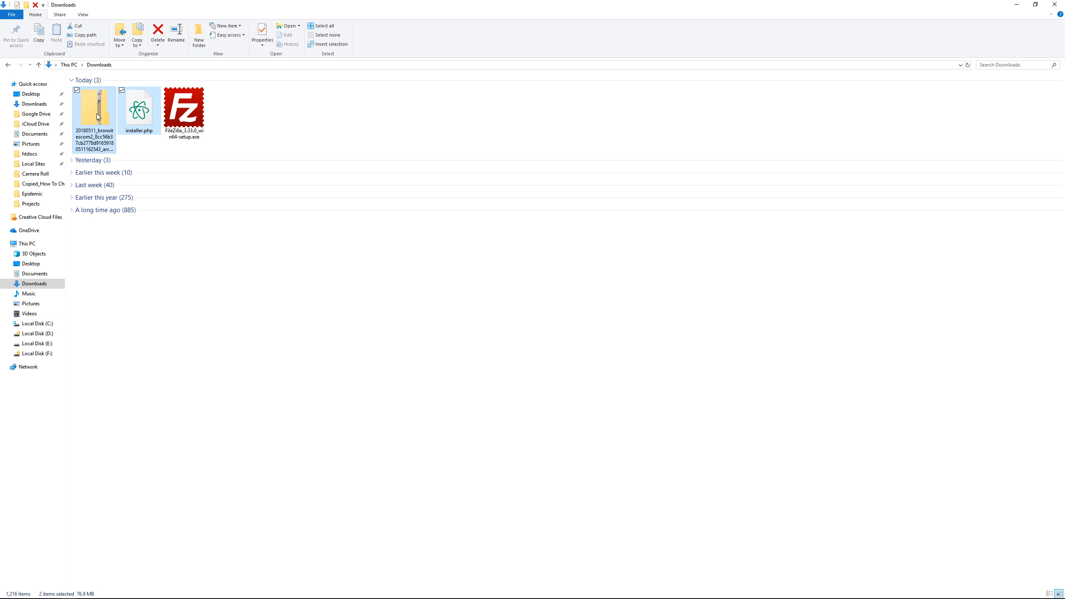
{"action": "key", "text": "ctrl+c"}
{"action": "key", "text": "alt+Tab"}
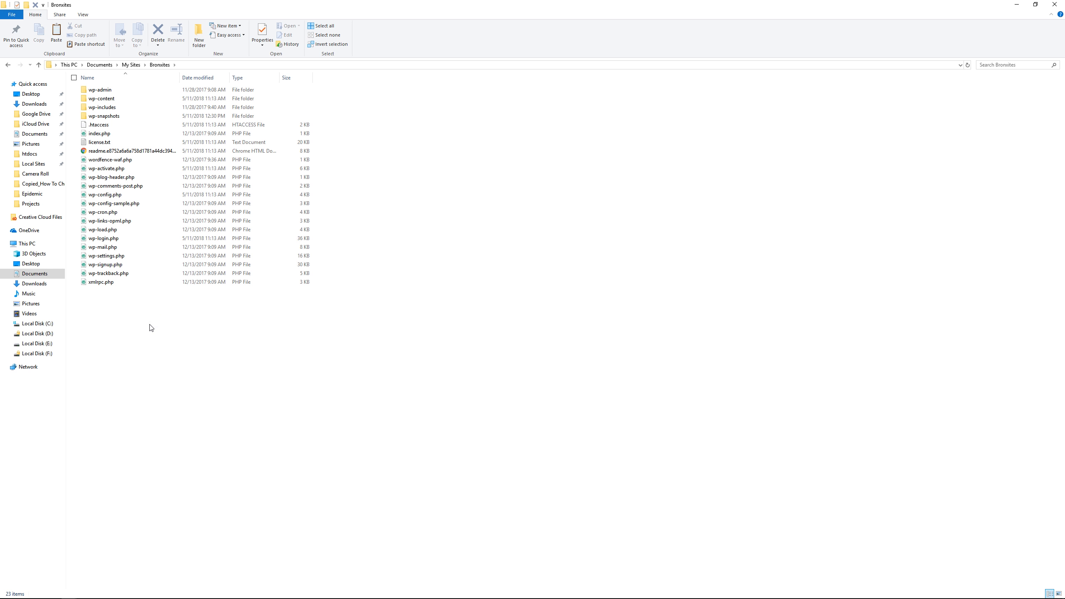
{"action": "key", "text": "ctrl+v"}
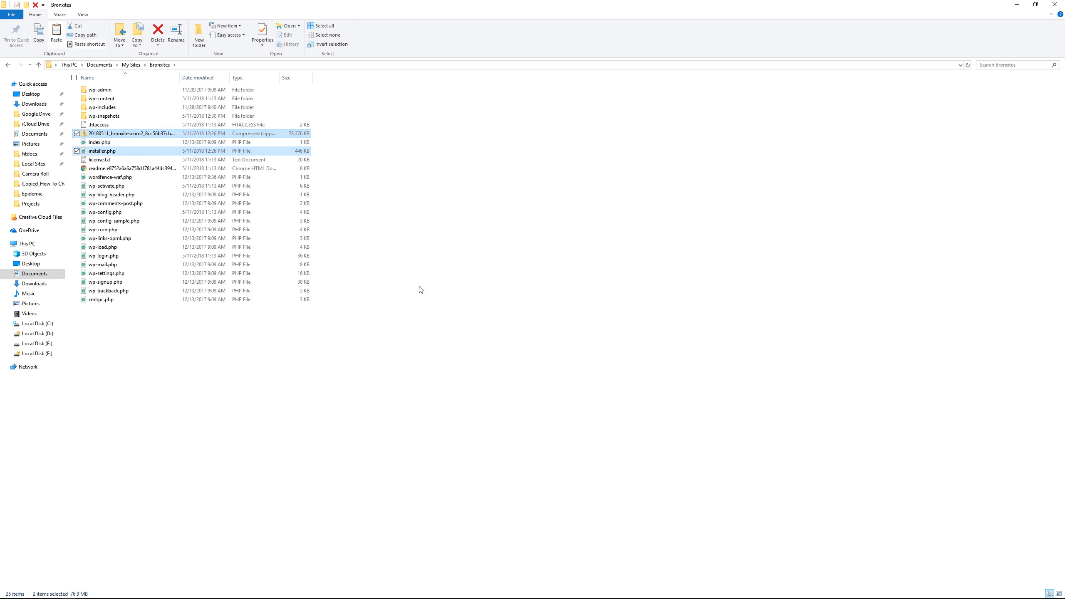
In FileZilla, upload installer.php and the 20180511_bronxitescom2 archive to the server's public_html folder.
{"action": "key", "text": "super+Tab"}
{"action": "left_click", "coordinate": [787, 166]}
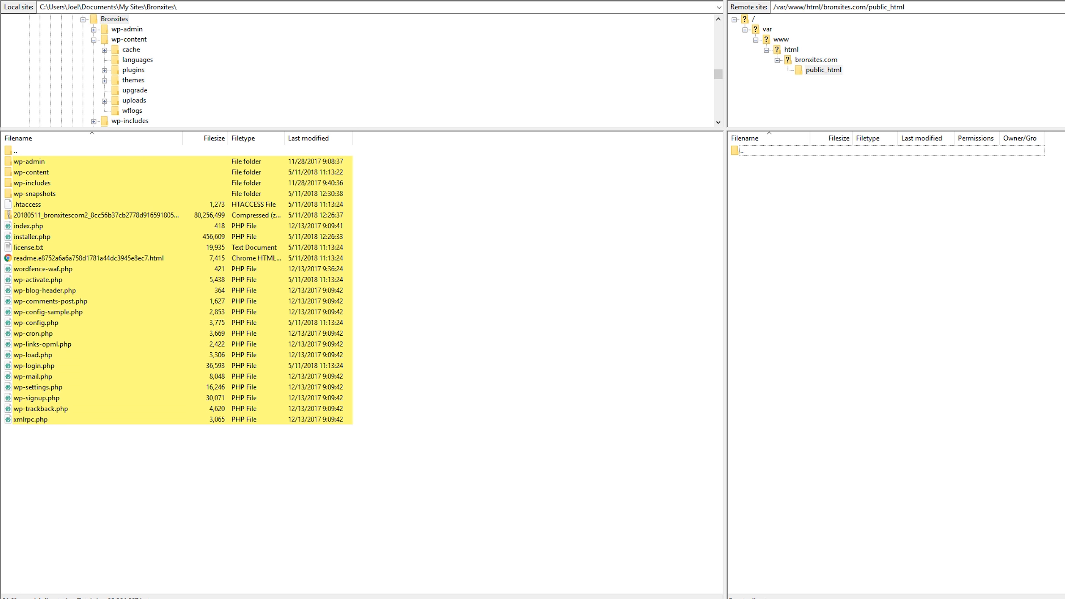
{"action": "left_click", "coordinate": [37, 241]}
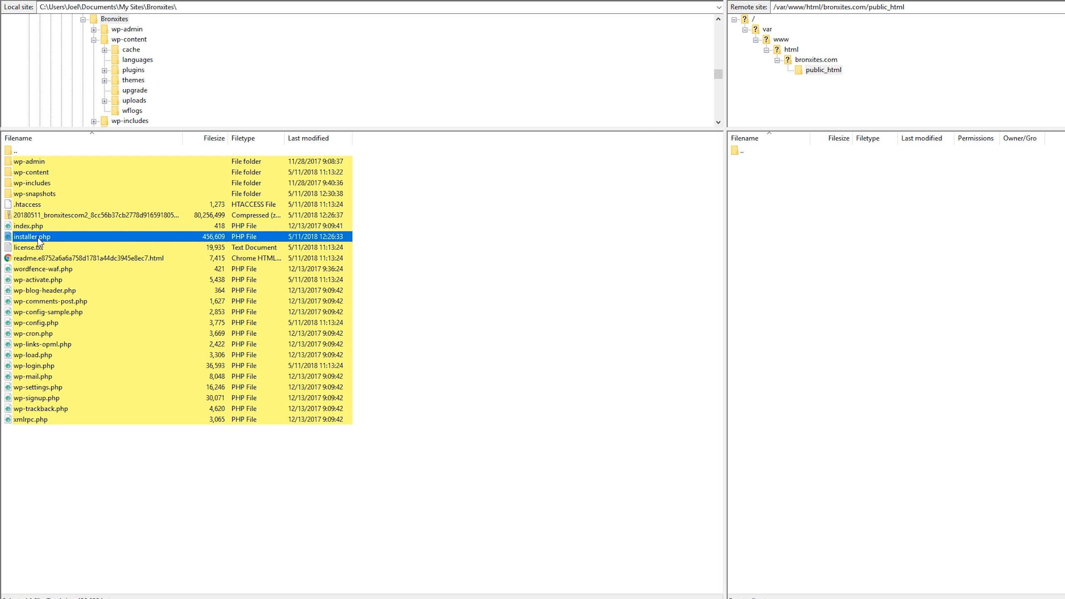
{"action": "right_click", "coordinate": [38, 241]}
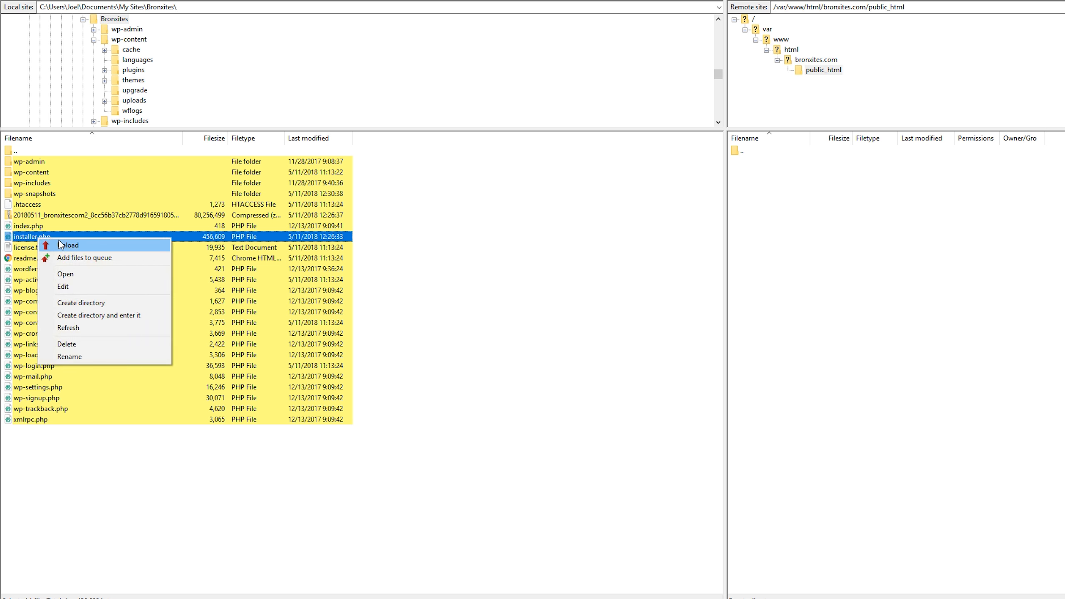
{"action": "left_click", "coordinate": [61, 245]}
{"action": "left_click", "coordinate": [51, 216]}
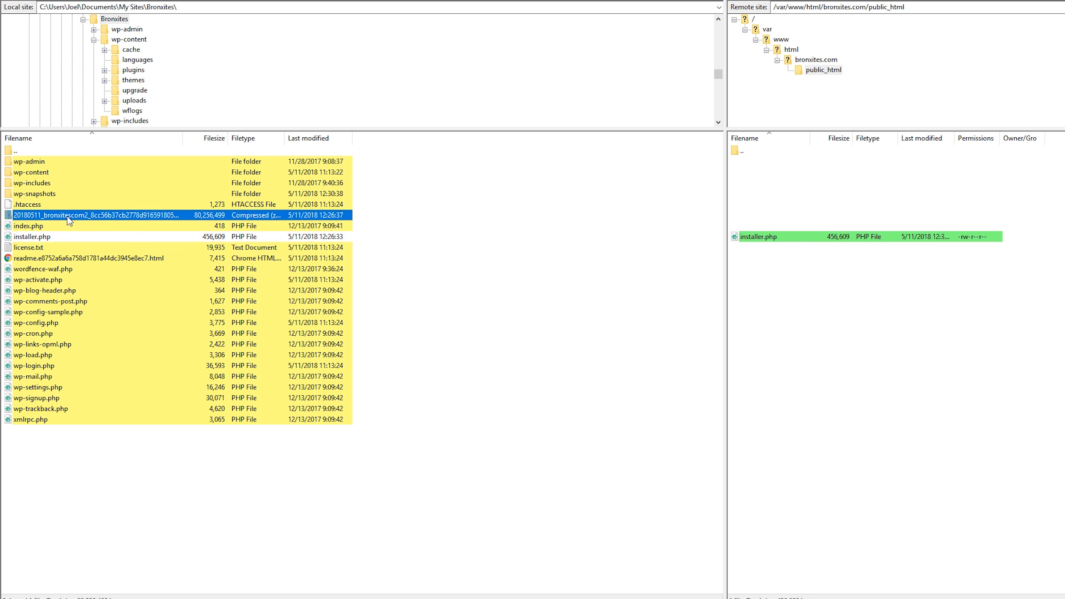
{"action": "right_click", "coordinate": [84, 216]}
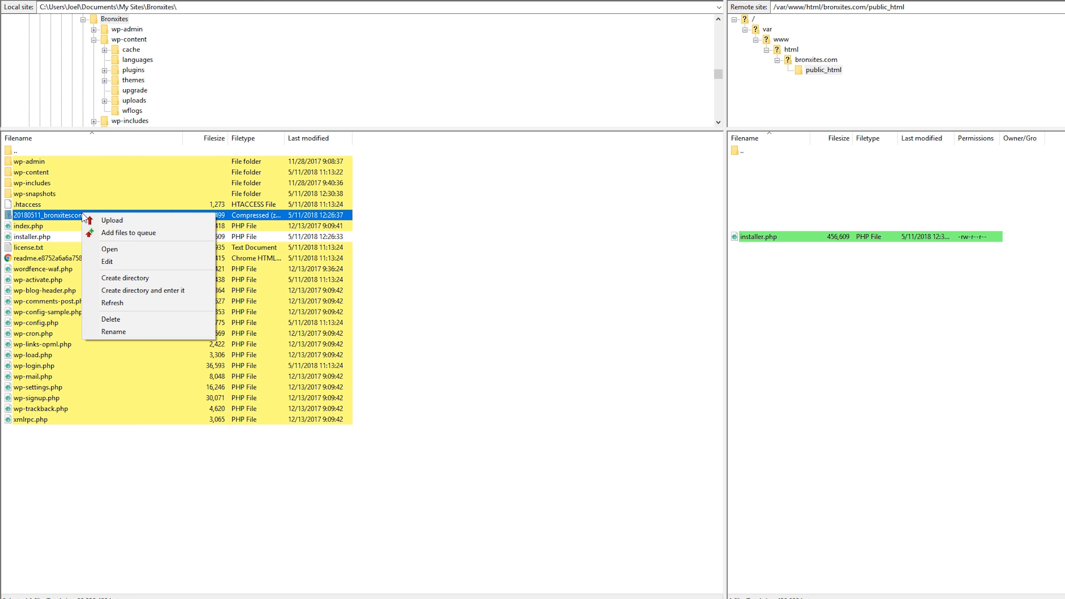
{"action": "left_click", "coordinate": [106, 220]}
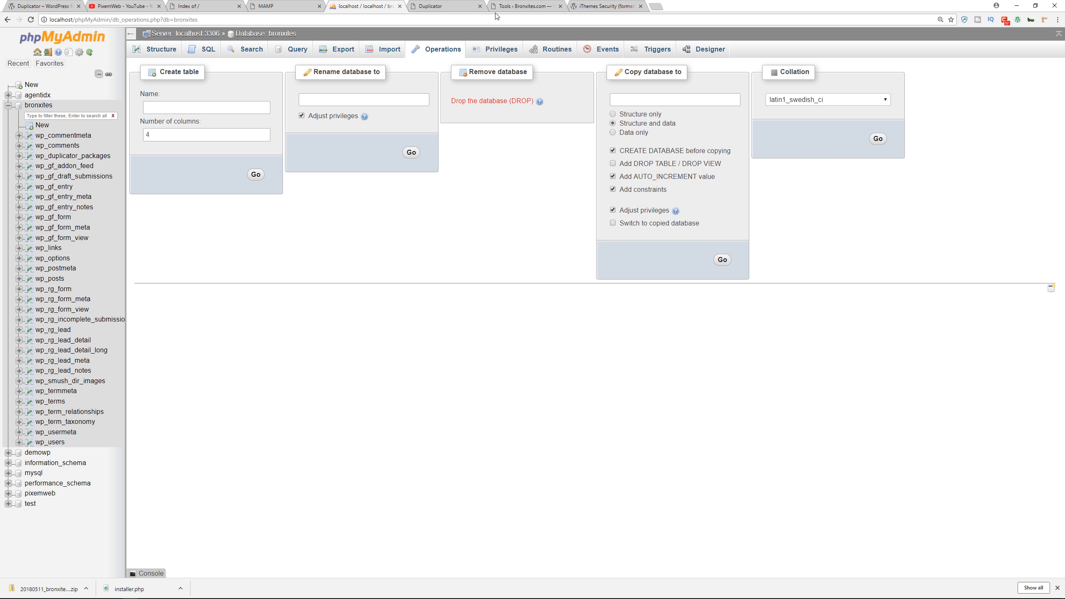
{"action": "left_click", "coordinate": [199, 7]}
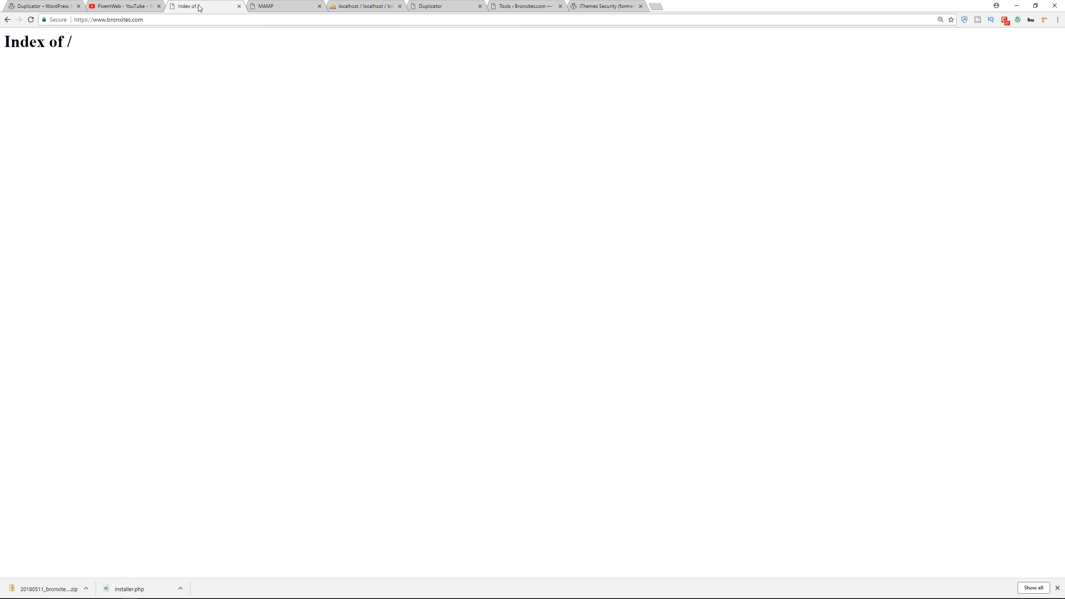
{"action": "left_click", "coordinate": [162, 19]}
{"action": "type", "text": "/installer"}
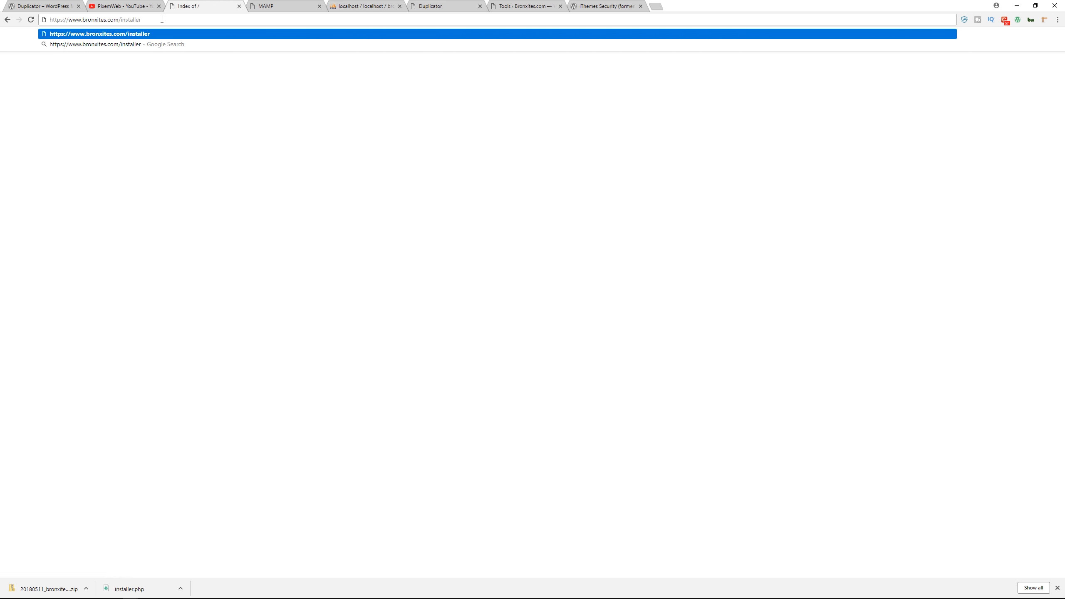
{"action": "type", "text": ".php"}
{"action": "key", "text": "Return"}
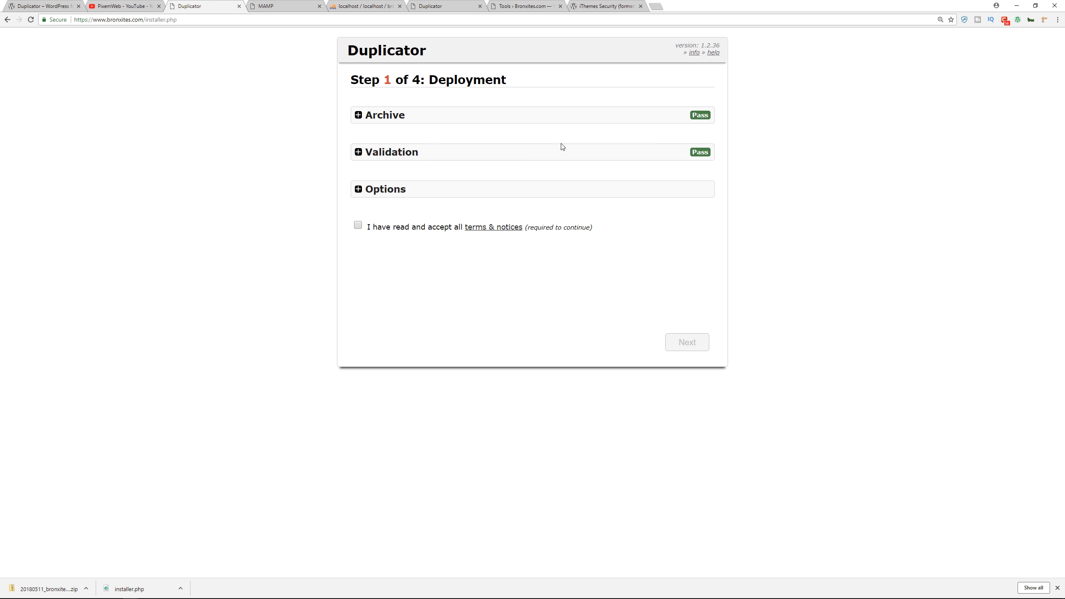
Look over the Options, Archive and Validation sections of the Deployment step and accept the terms and notices.
{"action": "left_click", "coordinate": [468, 197]}
{"action": "left_click", "coordinate": [469, 197]}
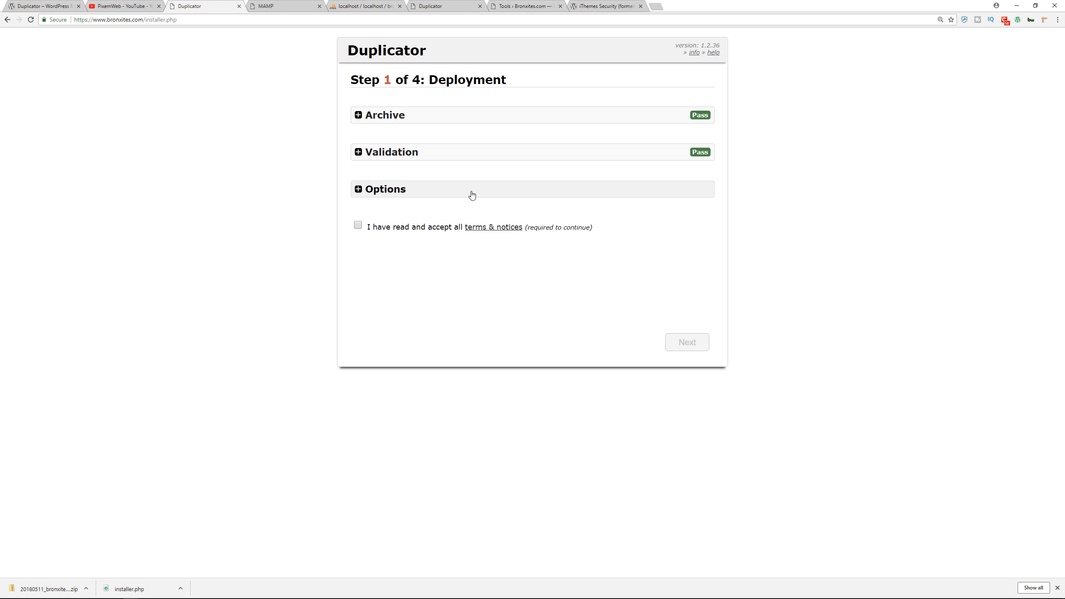
{"action": "left_click", "coordinate": [442, 122]}
{"action": "left_click", "coordinate": [442, 123]}
{"action": "left_click", "coordinate": [433, 157]}
{"action": "left_click", "coordinate": [435, 158]}
{"action": "left_click", "coordinate": [435, 158]}
{"action": "left_click", "coordinate": [435, 157]}
{"action": "left_click", "coordinate": [358, 226]}
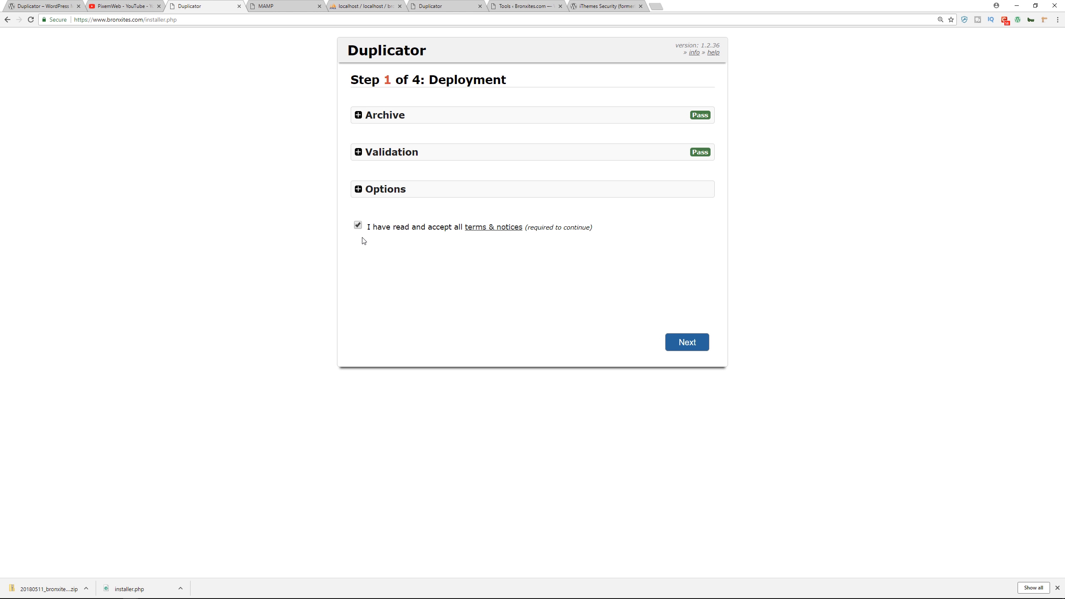
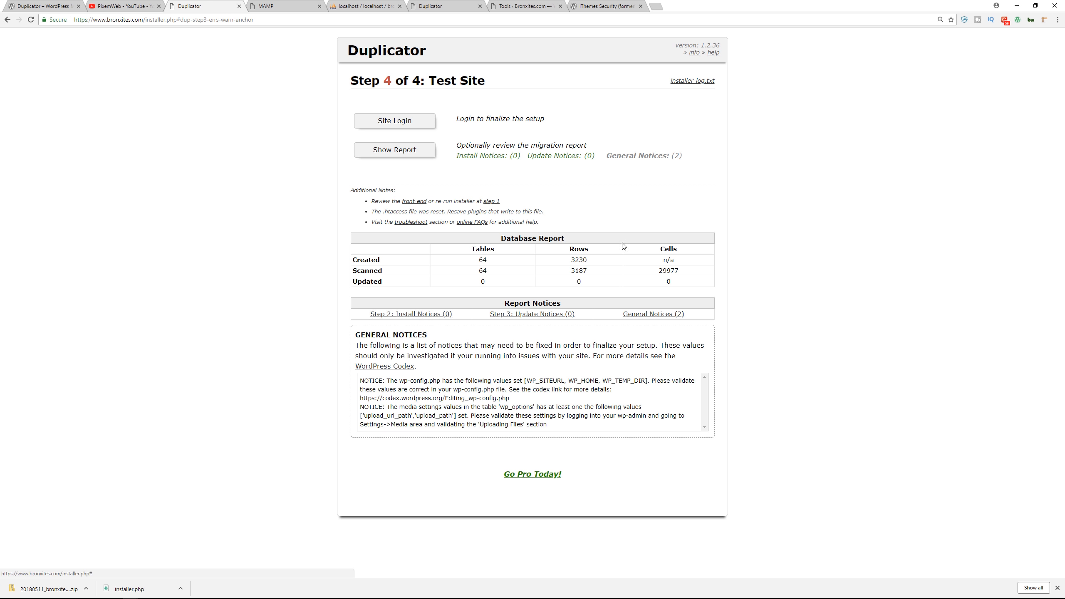
Open the site login from the installer's Test Site step and log in to the restored WordPress admin.
{"action": "left_click", "coordinate": [393, 122]}
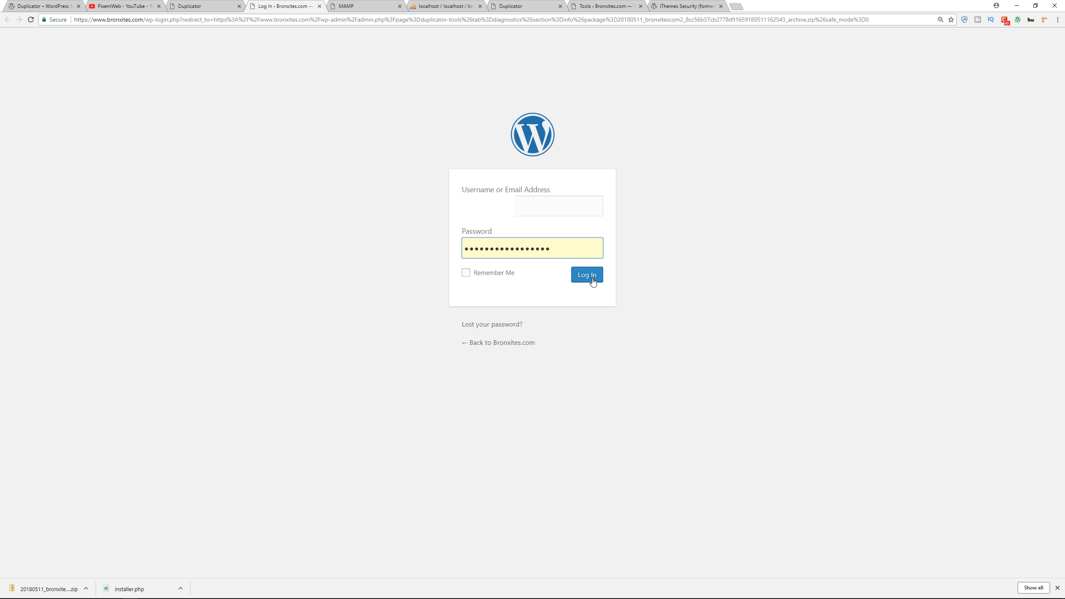
{"action": "left_click", "coordinate": [592, 280]}
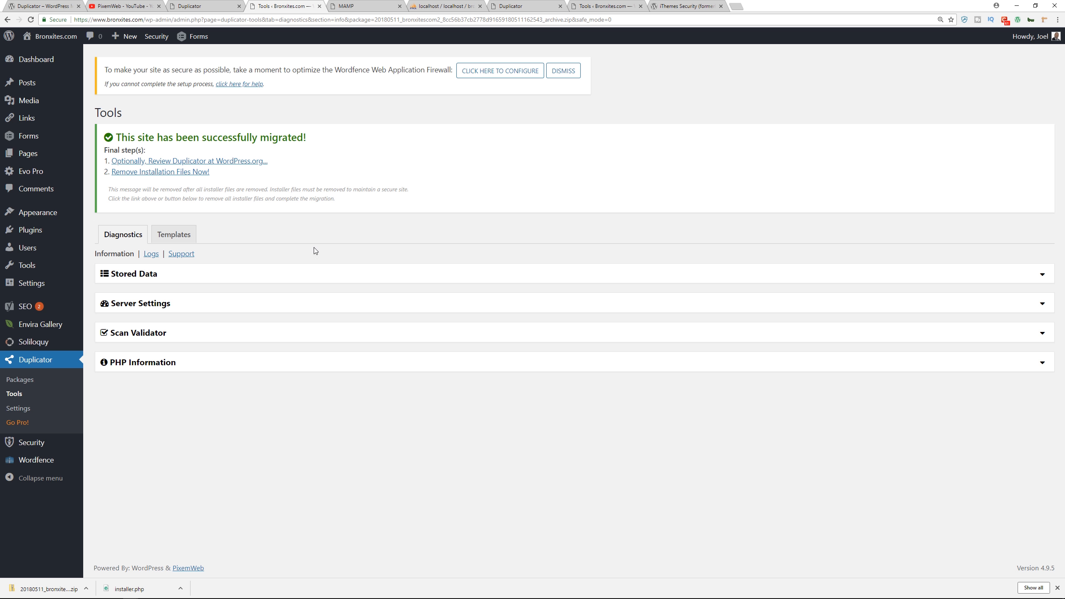
Visit the restored Bronxites.com home page and inspect it from the header down to the footer.
{"action": "mouse_move", "coordinate": [46, 60]}
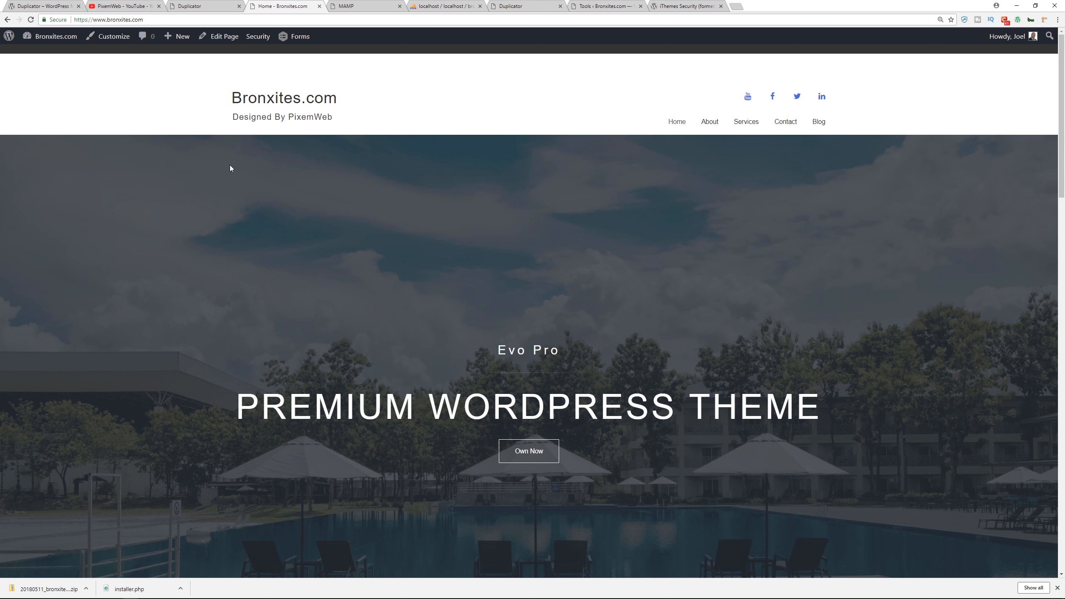
{"action": "left_click", "coordinate": [1018, 20]}
{"action": "scroll", "coordinate": [137, 248], "scroll_direction": "down", "scroll_amount": 10}
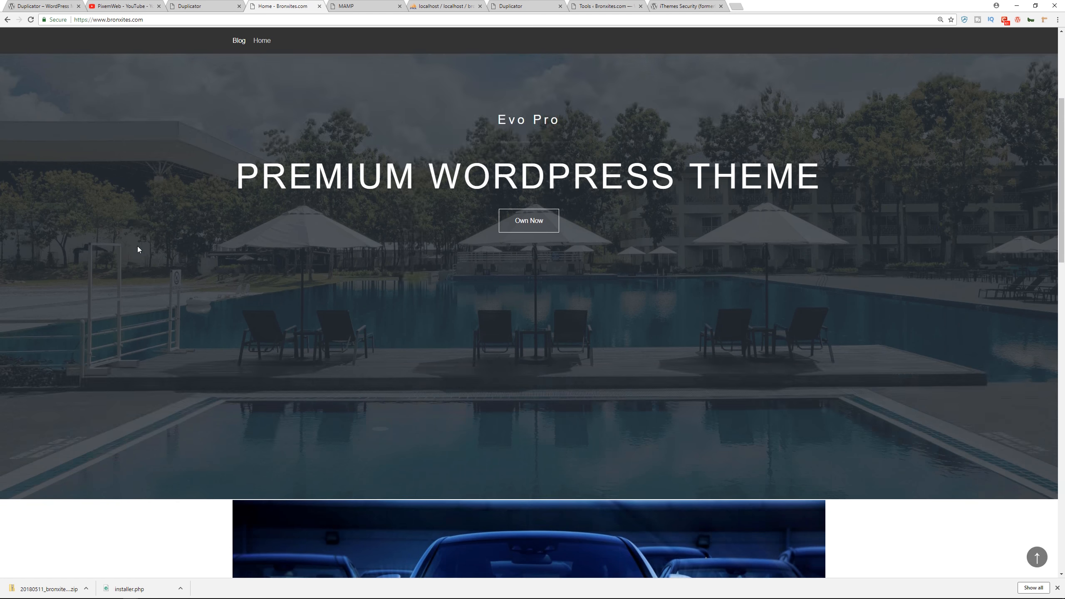
{"action": "scroll", "coordinate": [137, 251], "scroll_direction": "down", "scroll_amount": 5}
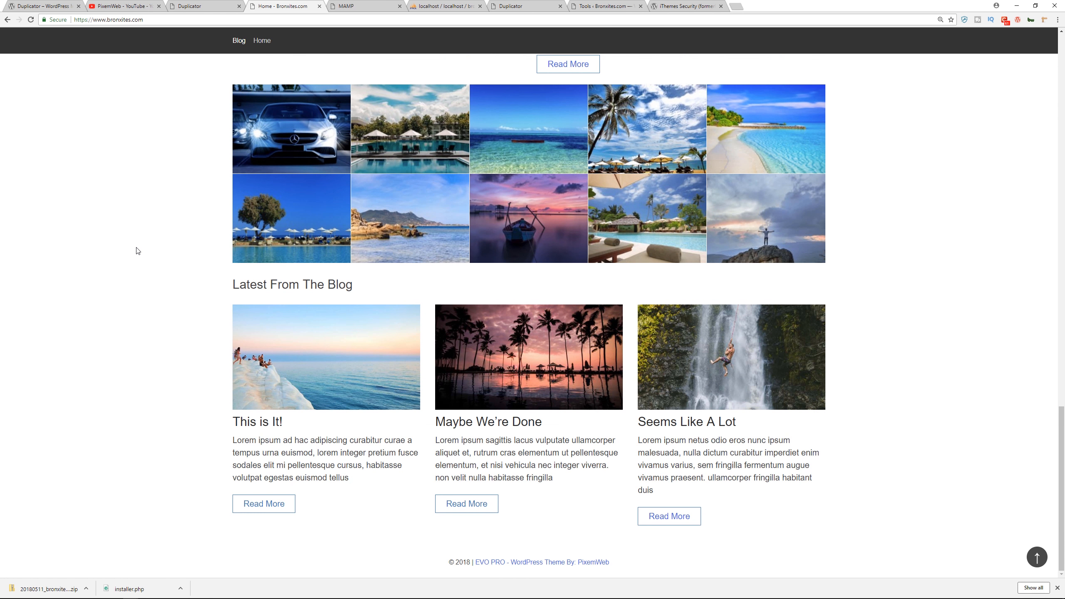
{"action": "scroll", "coordinate": [137, 251], "scroll_direction": "up", "scroll_amount": 15}
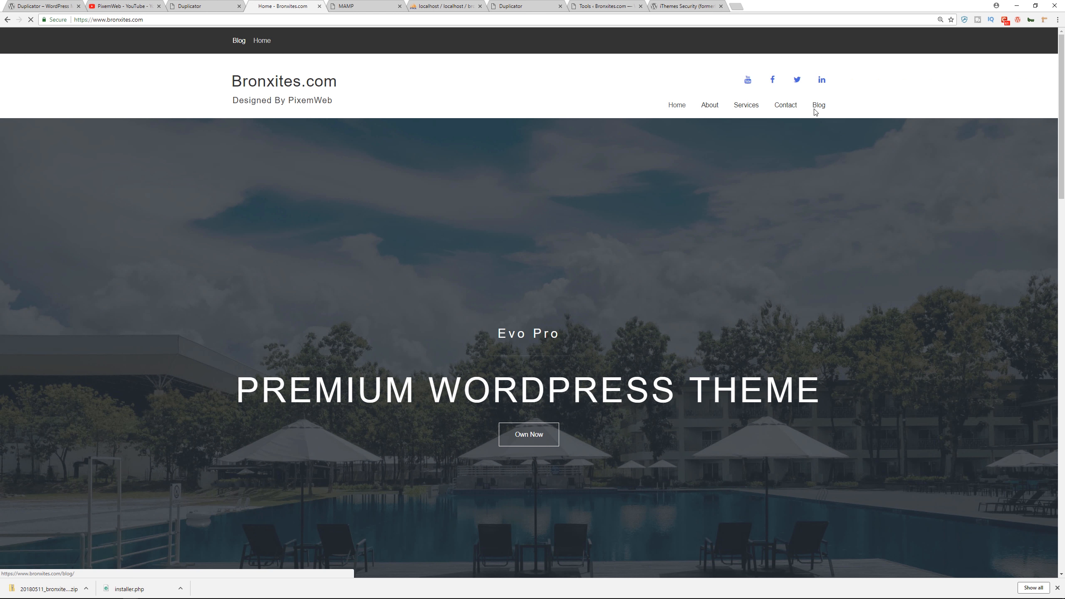
Browse the restored site's Blog page, the "This is It!" post and the About page.
{"action": "left_click", "coordinate": [817, 105]}
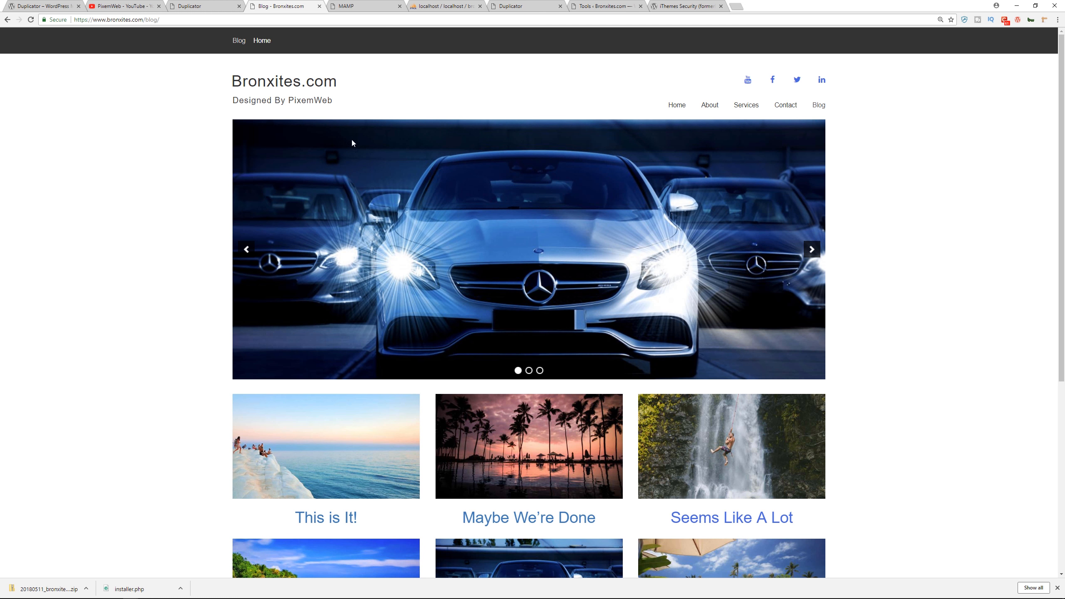
{"action": "scroll", "coordinate": [150, 263], "scroll_direction": "down", "scroll_amount": 5}
{"action": "scroll", "coordinate": [150, 263], "scroll_direction": "up", "scroll_amount": 5}
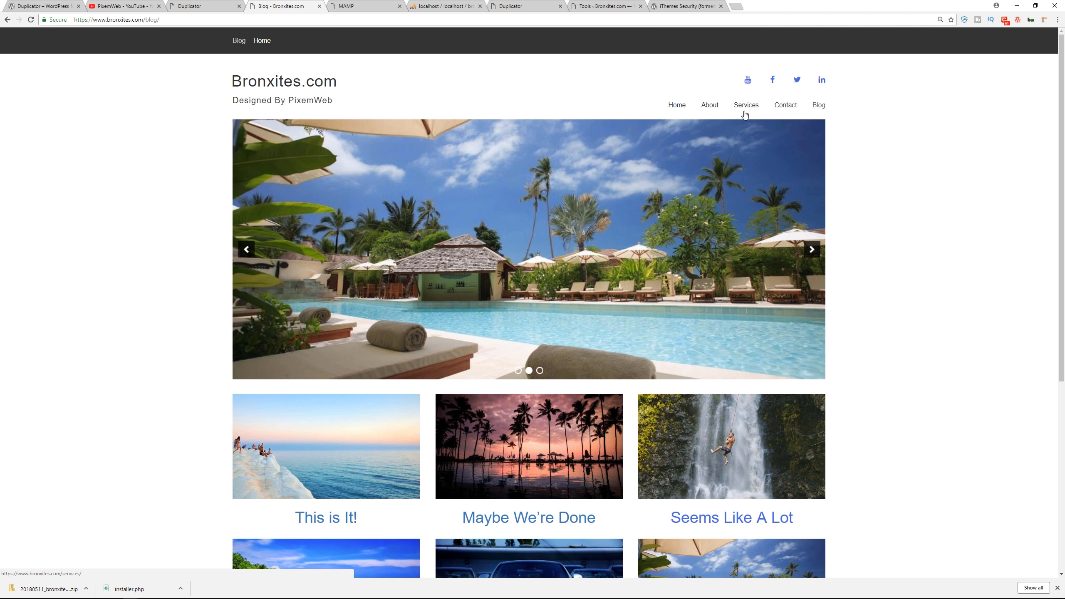
{"action": "left_click", "coordinate": [326, 517]}
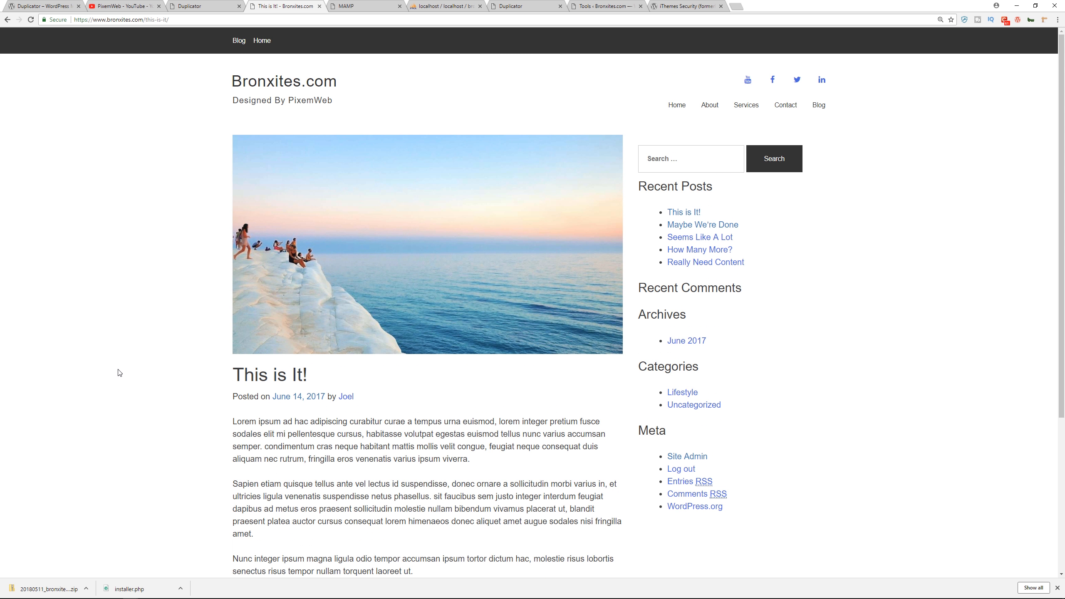
{"action": "scroll", "coordinate": [119, 372], "scroll_direction": "down", "scroll_amount": 5}
{"action": "scroll", "coordinate": [119, 373], "scroll_direction": "up", "scroll_amount": 5}
{"action": "left_click", "coordinate": [708, 105]}
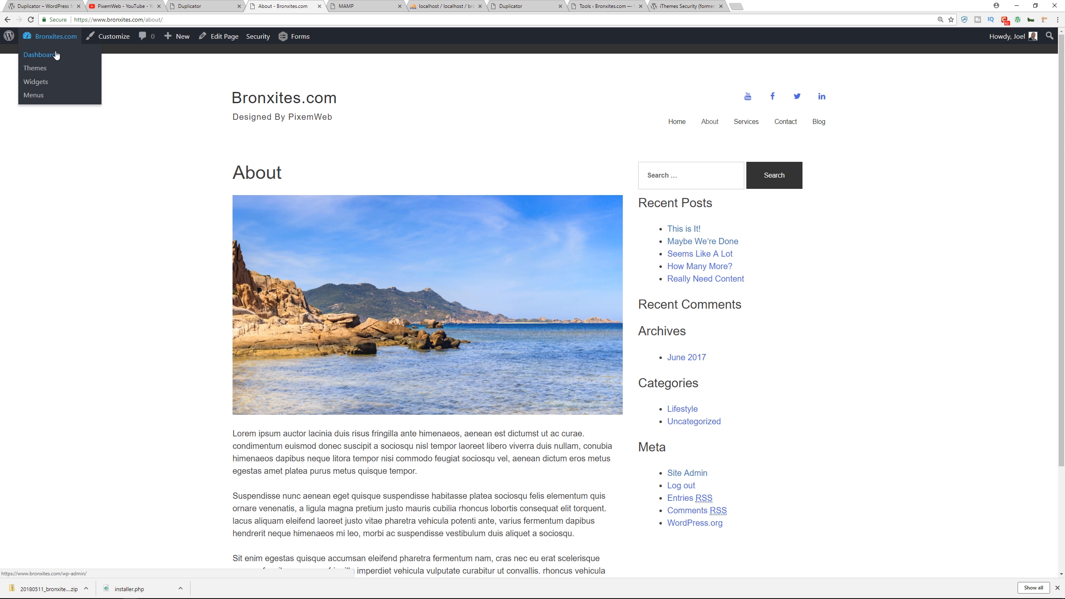
Return to the WordPress Dashboard, follow the Duplicator migration notice and remove the installation files.
{"action": "left_click", "coordinate": [89, 79]}
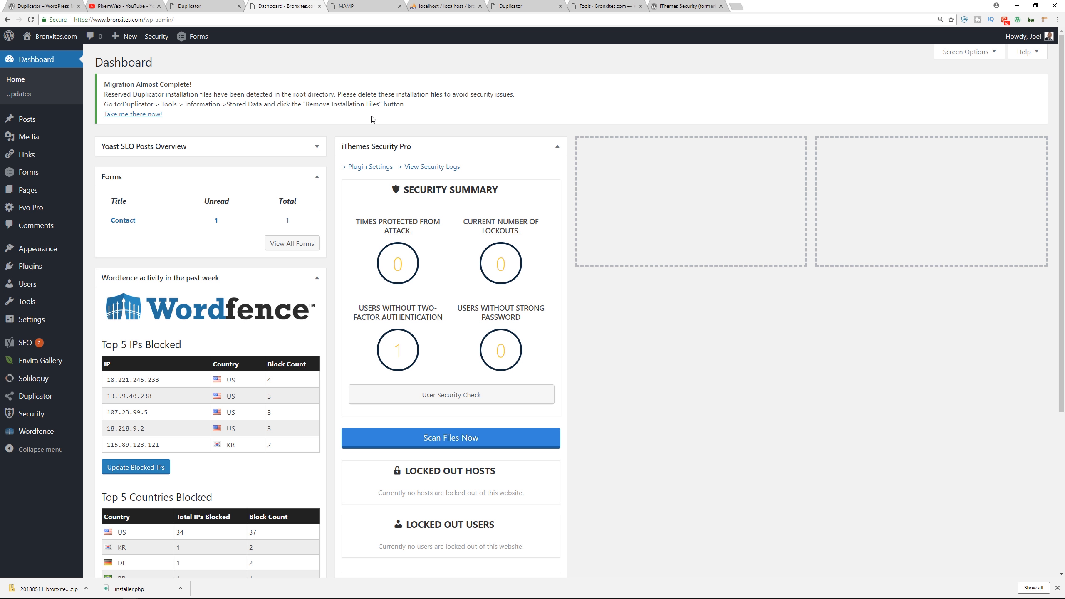
{"action": "left_click", "coordinate": [127, 114]}
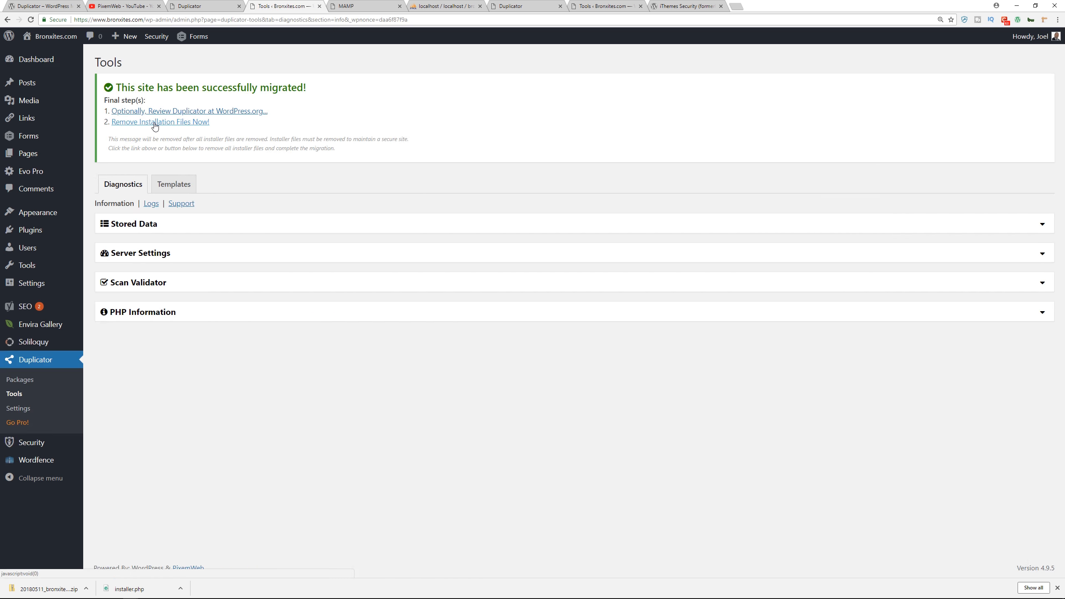
{"action": "left_click", "coordinate": [155, 122]}
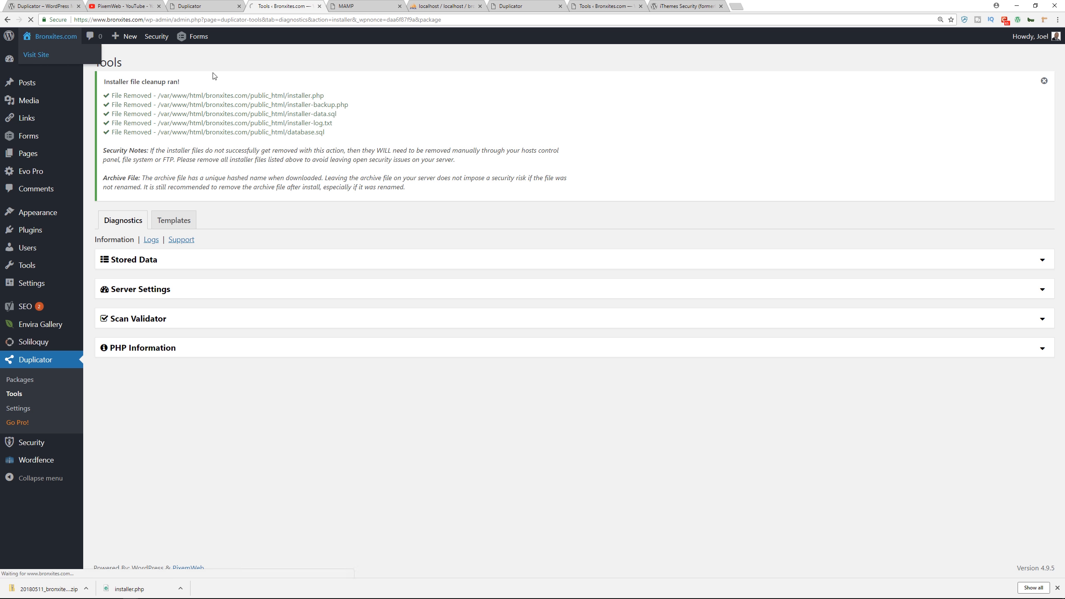
Visit the live site again and look through its Services page.
{"action": "left_click", "coordinate": [49, 54]}
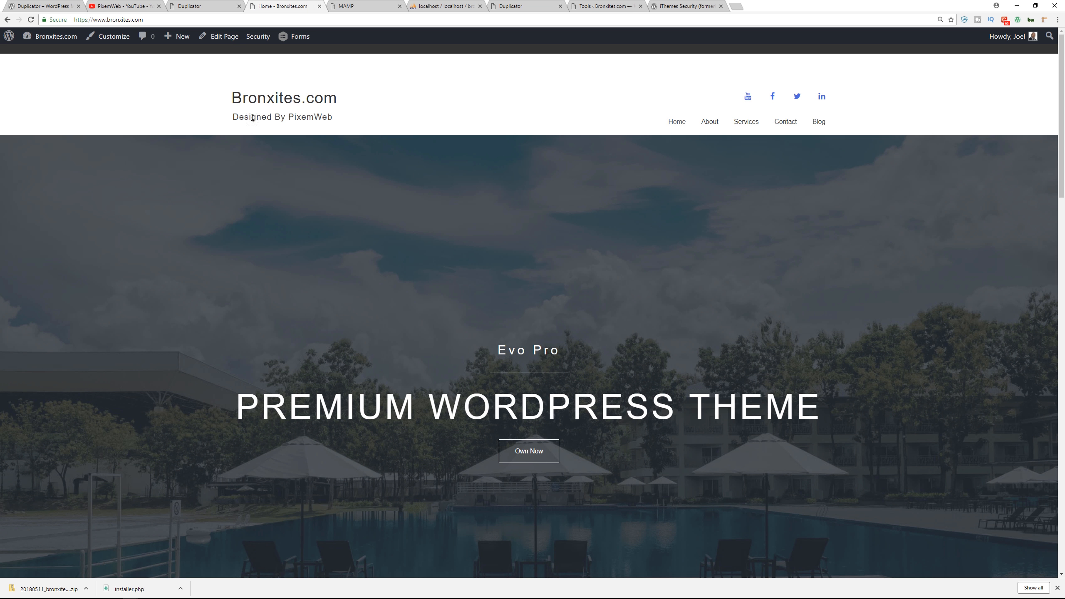
{"action": "left_click", "coordinate": [751, 124]}
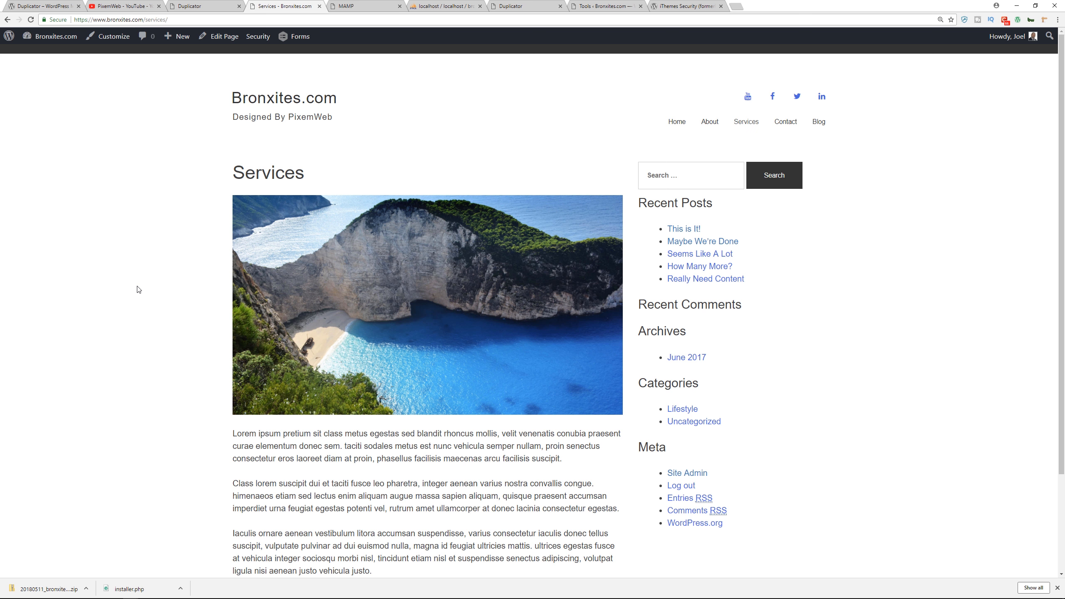
{"action": "scroll", "coordinate": [136, 290], "scroll_direction": "down", "scroll_amount": 3}
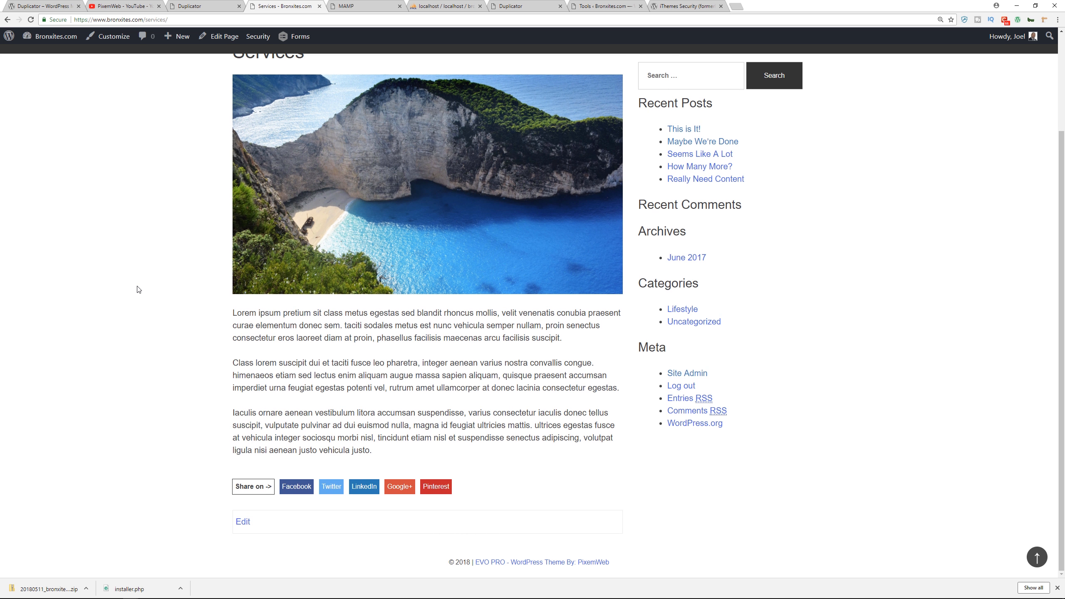
{"action": "scroll", "coordinate": [137, 291], "scroll_direction": "up", "scroll_amount": 3}
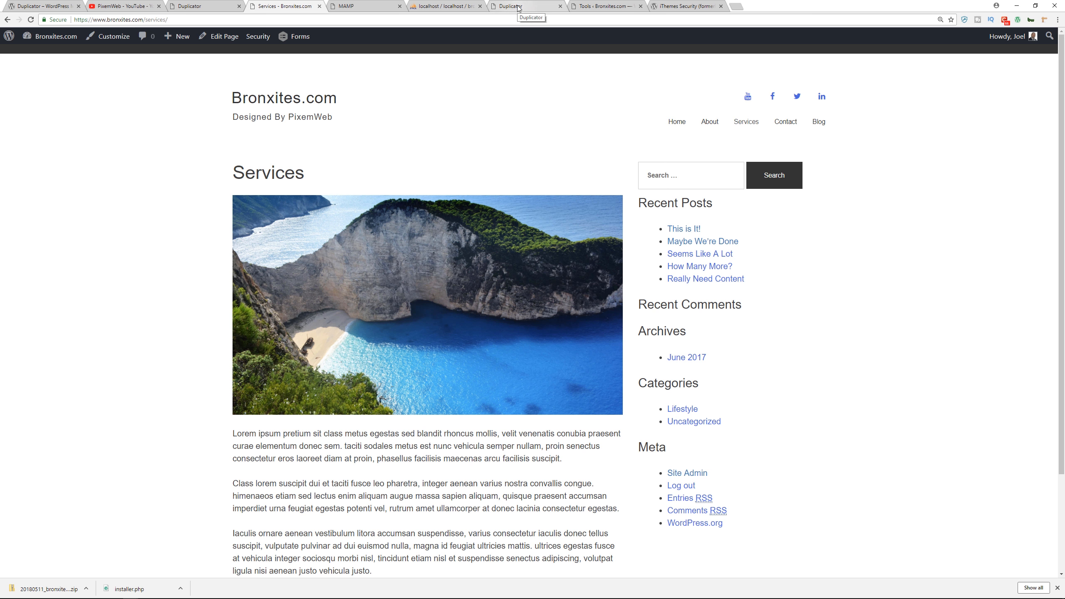
In phpMyAdmin, examine the upload_path record in the bronxites wp_options table, and revisit the installer's General Notices.
{"action": "left_click", "coordinate": [448, 8]}
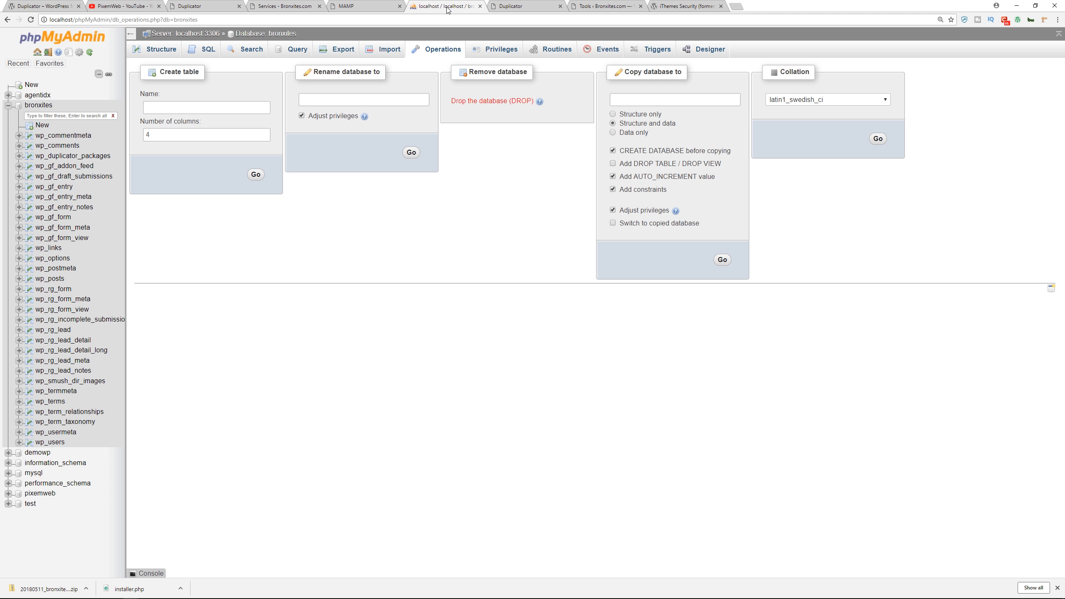
{"action": "left_click", "coordinate": [281, 37]}
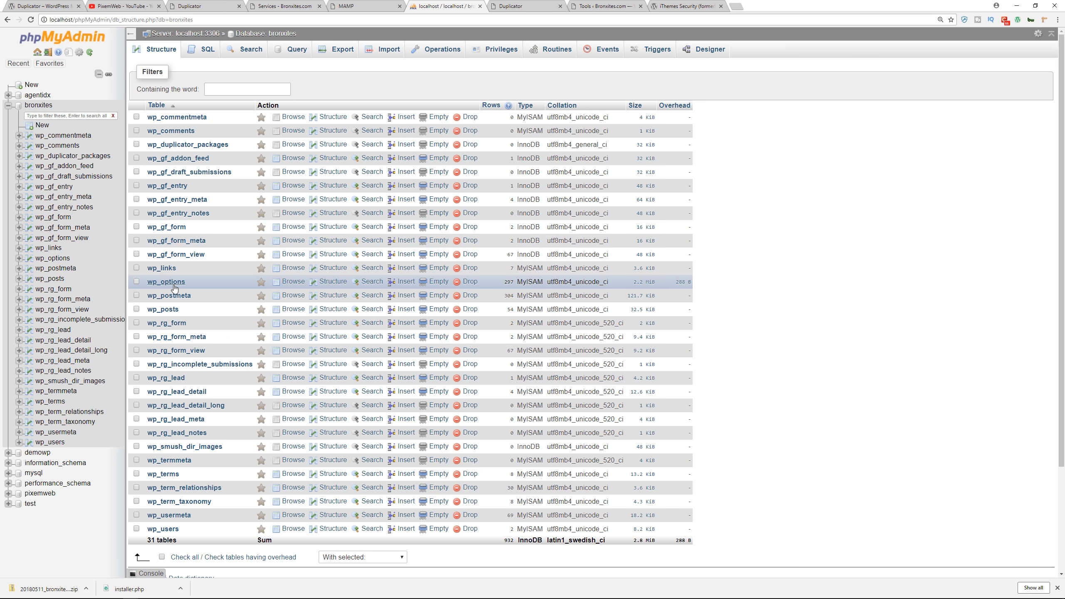
{"action": "left_click", "coordinate": [179, 282]}
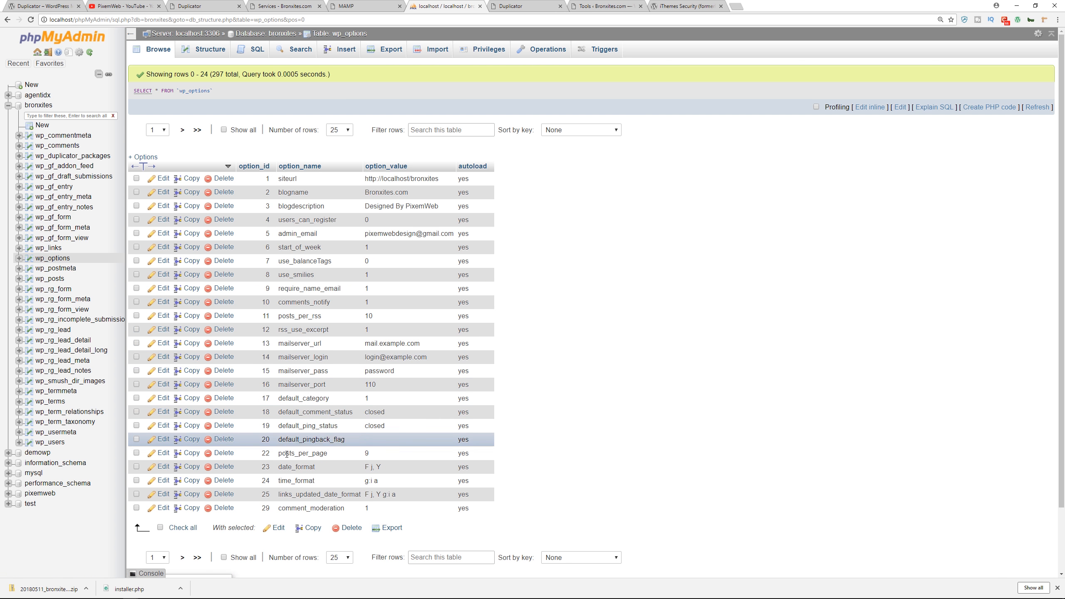
{"action": "left_click", "coordinate": [183, 557]}
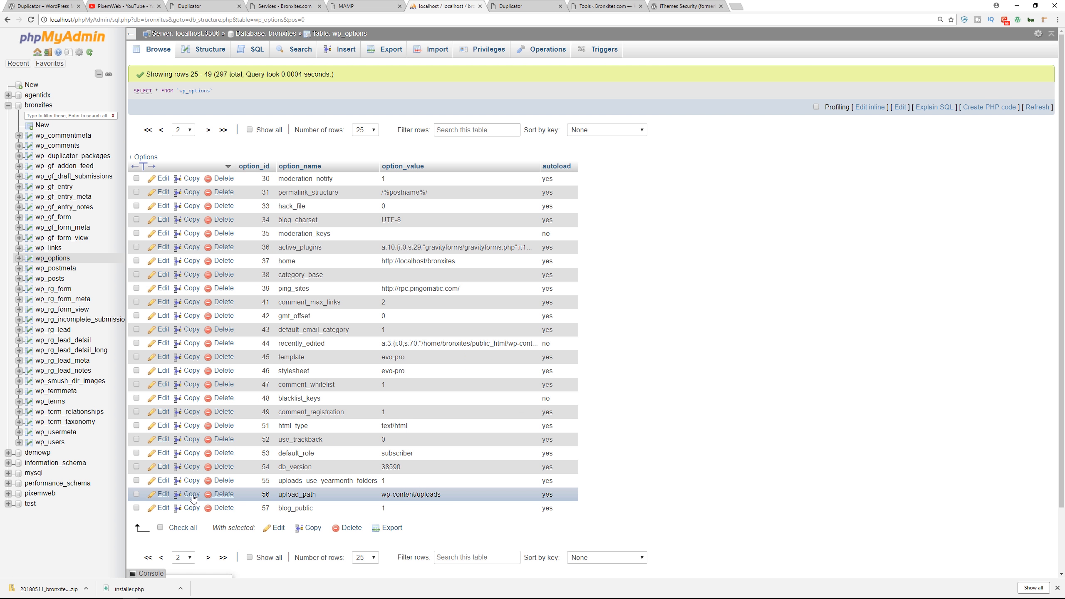
{"action": "left_click", "coordinate": [164, 495]}
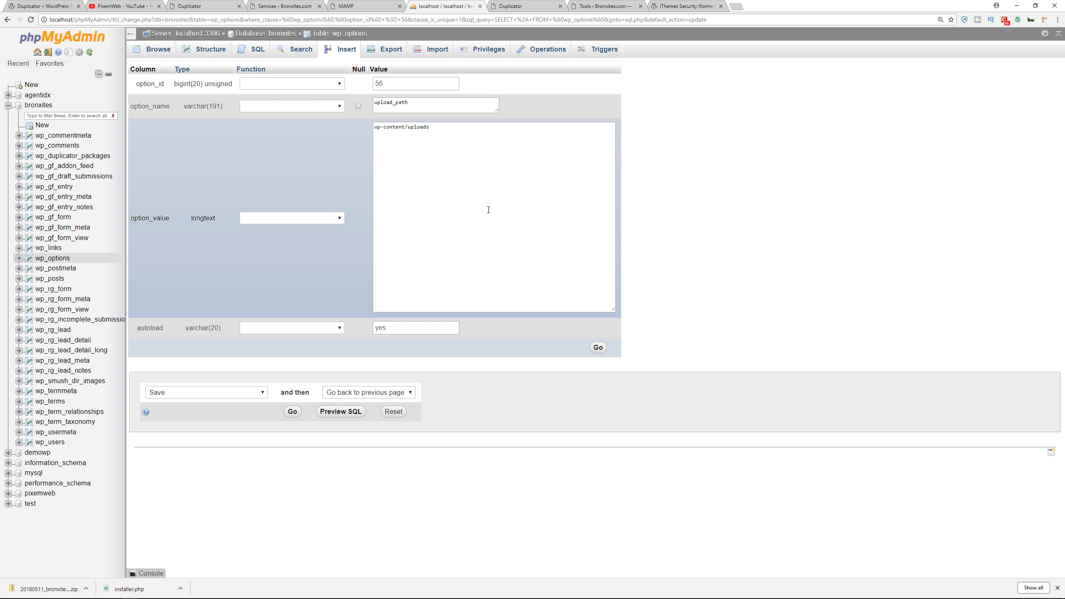
{"action": "left_click_drag", "start_coordinate": [448, 133], "coordinate": [386, 136]}
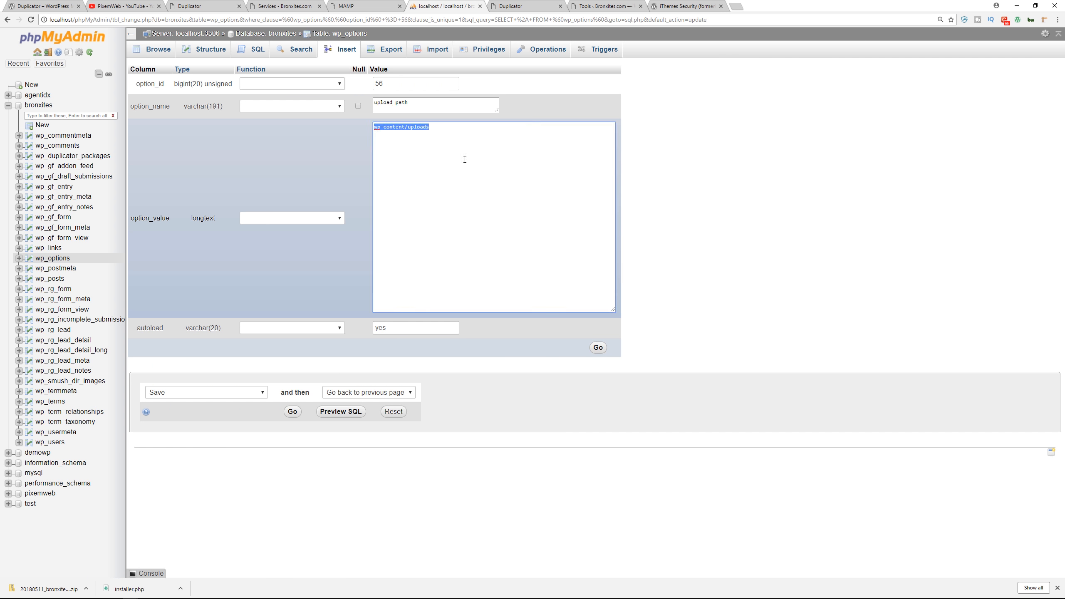
{"action": "key", "text": "ctrl+plus"}
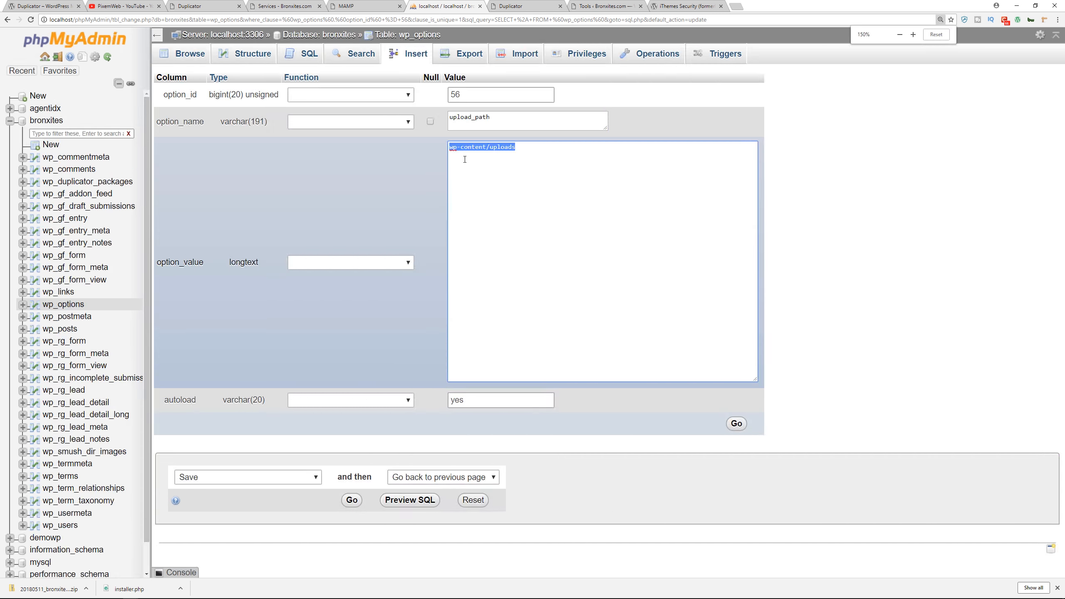
{"action": "left_click", "coordinate": [464, 160]}
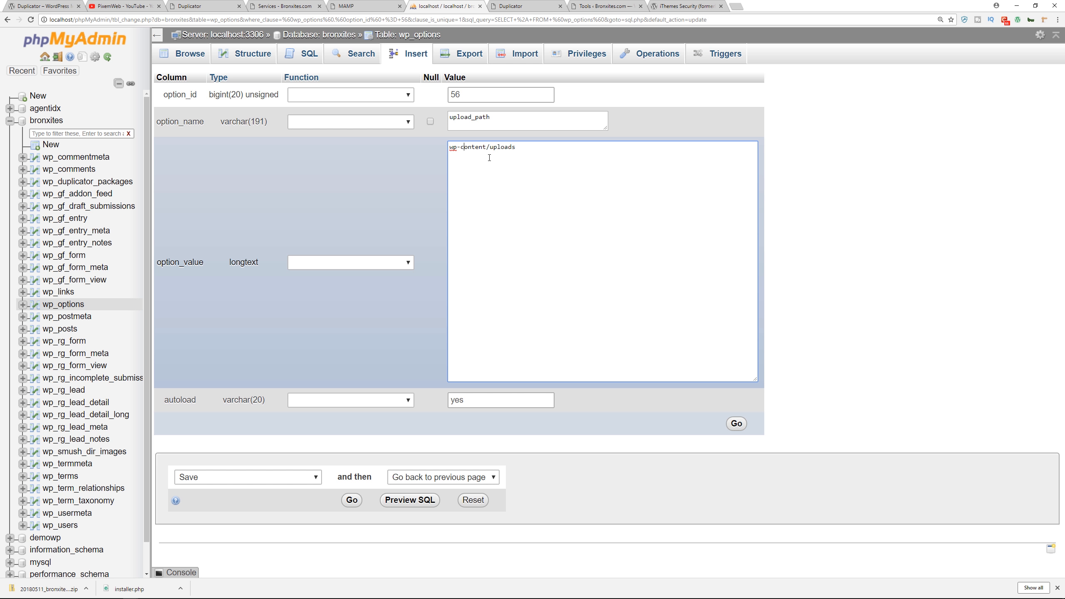
{"action": "left_click", "coordinate": [202, 6]}
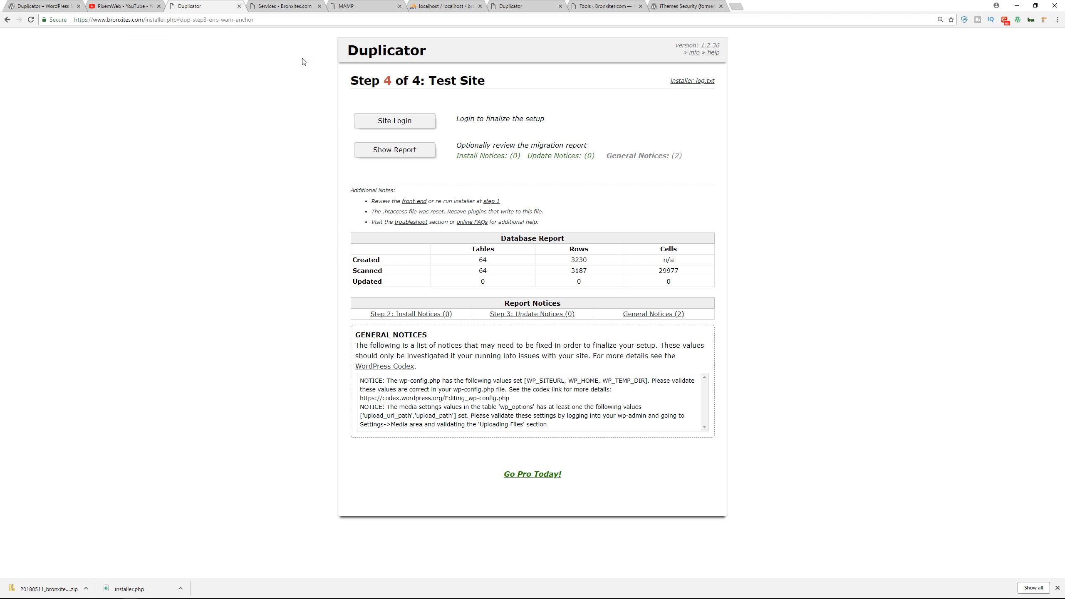
Go back to the live site's WordPress Dashboard and open Duplicator's list of packages.
{"action": "left_click", "coordinate": [280, 7]}
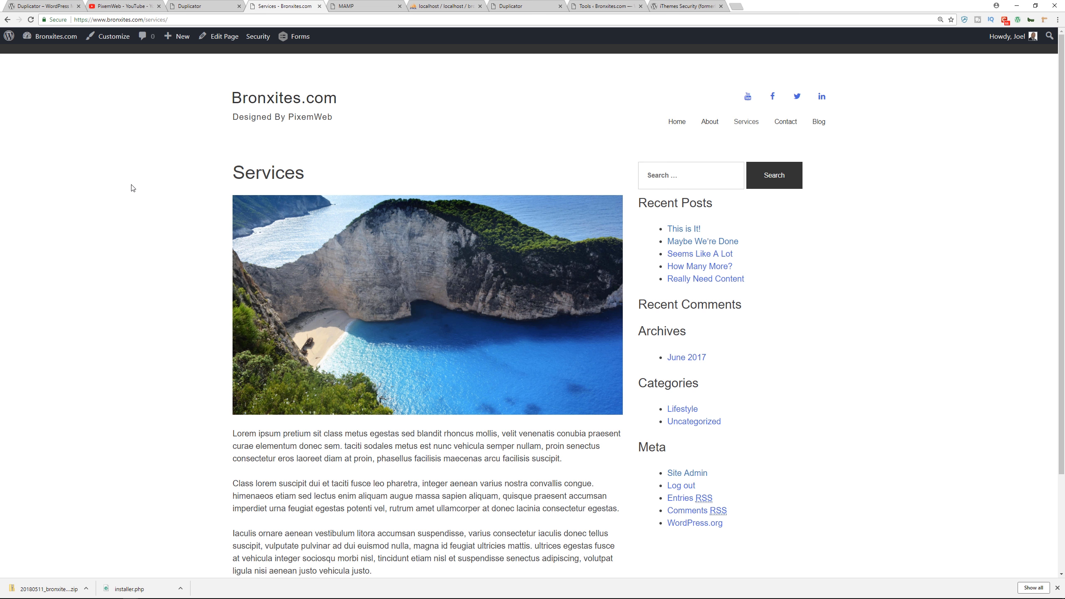
{"action": "left_click", "coordinate": [45, 56]}
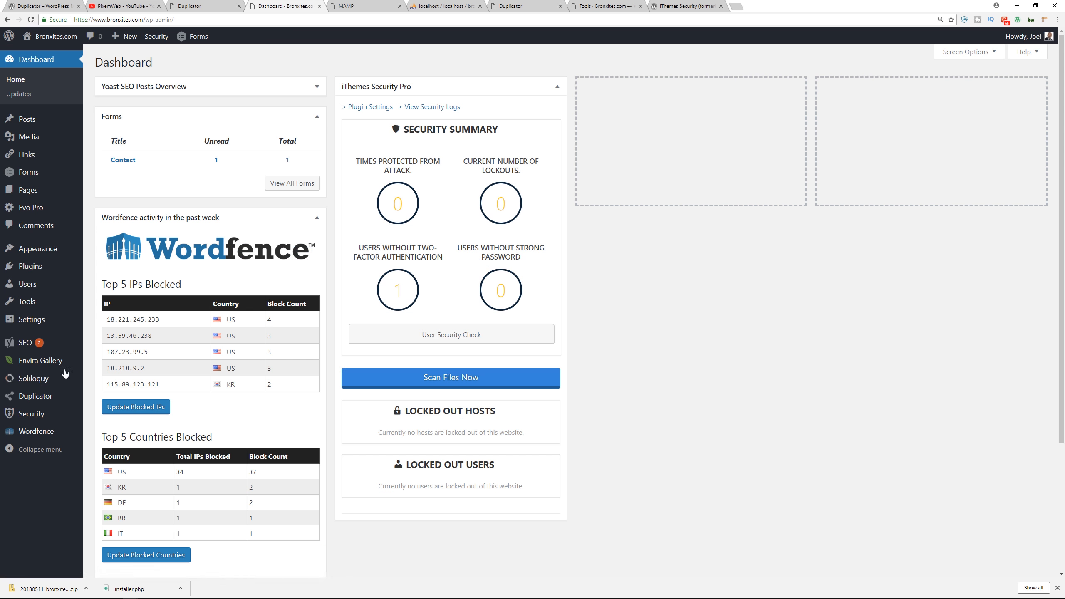
{"action": "left_click", "coordinate": [102, 399]}
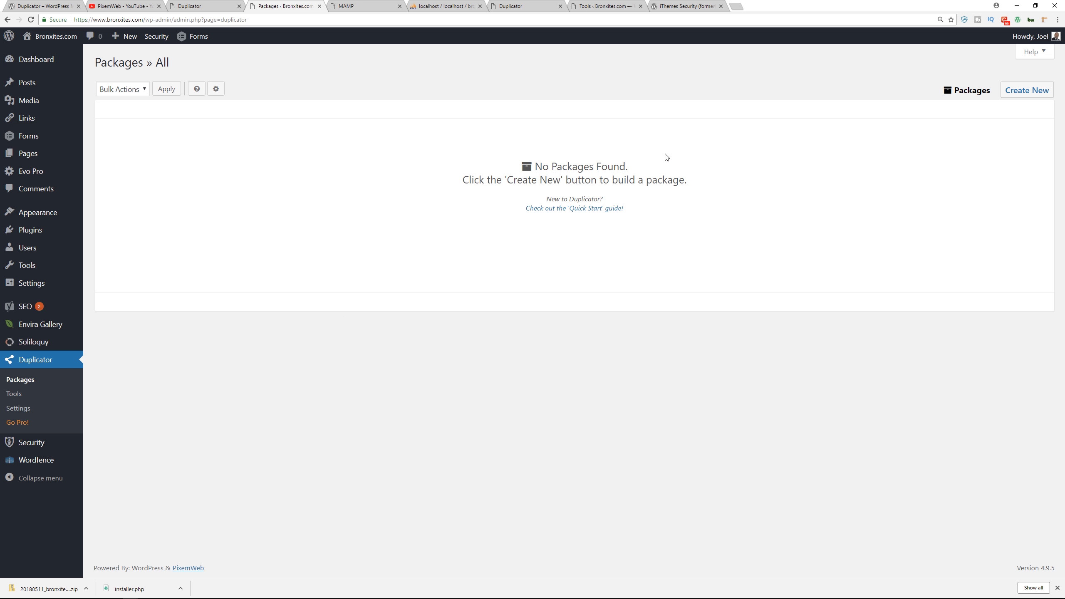
Open the setup page for a new Duplicator package, and visit the live site to look through its home page.
{"action": "left_click", "coordinate": [1023, 91]}
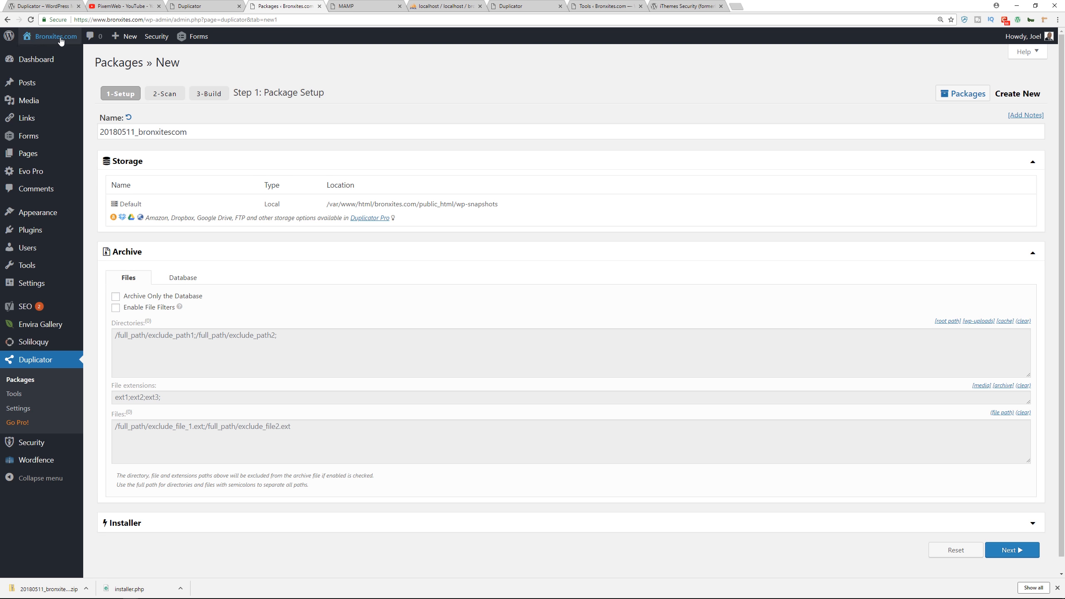
{"action": "left_click", "coordinate": [43, 56]}
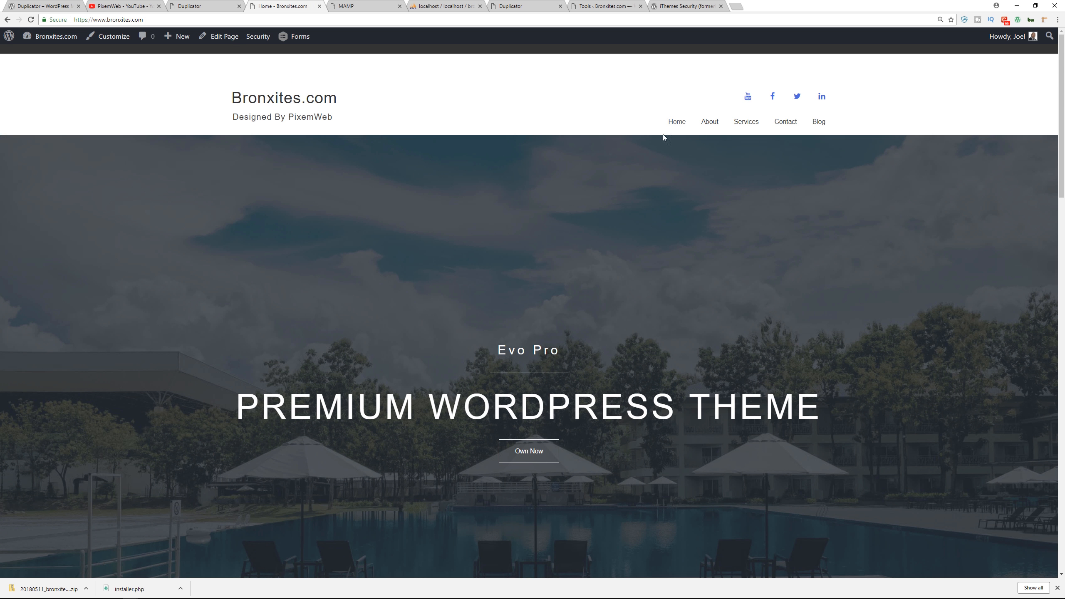
{"action": "scroll", "coordinate": [163, 416], "scroll_direction": "down", "scroll_amount": 10}
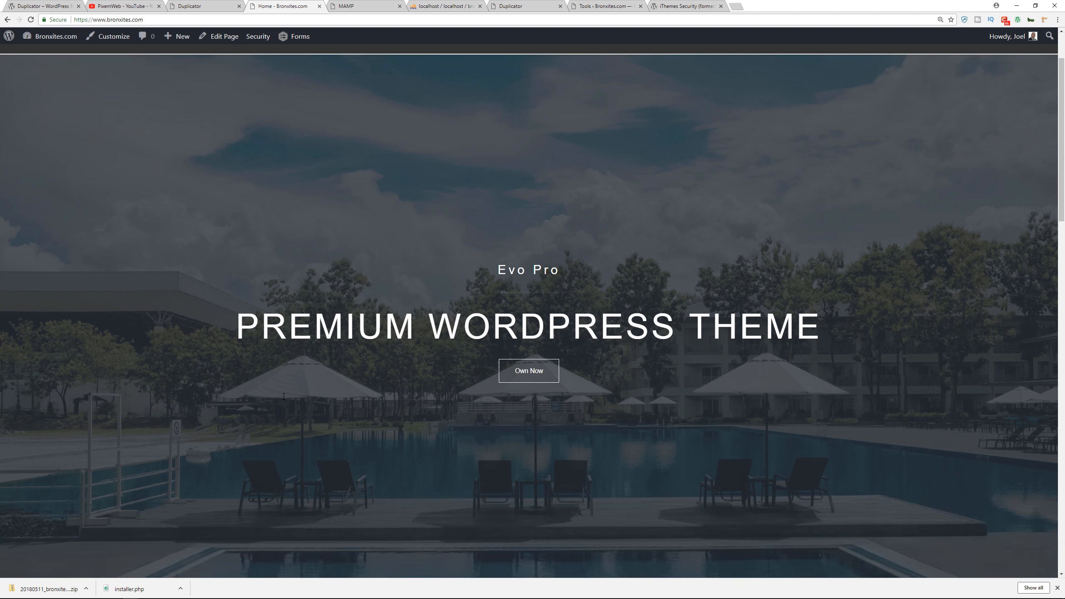
{"action": "scroll", "coordinate": [165, 418], "scroll_direction": "down", "scroll_amount": 15}
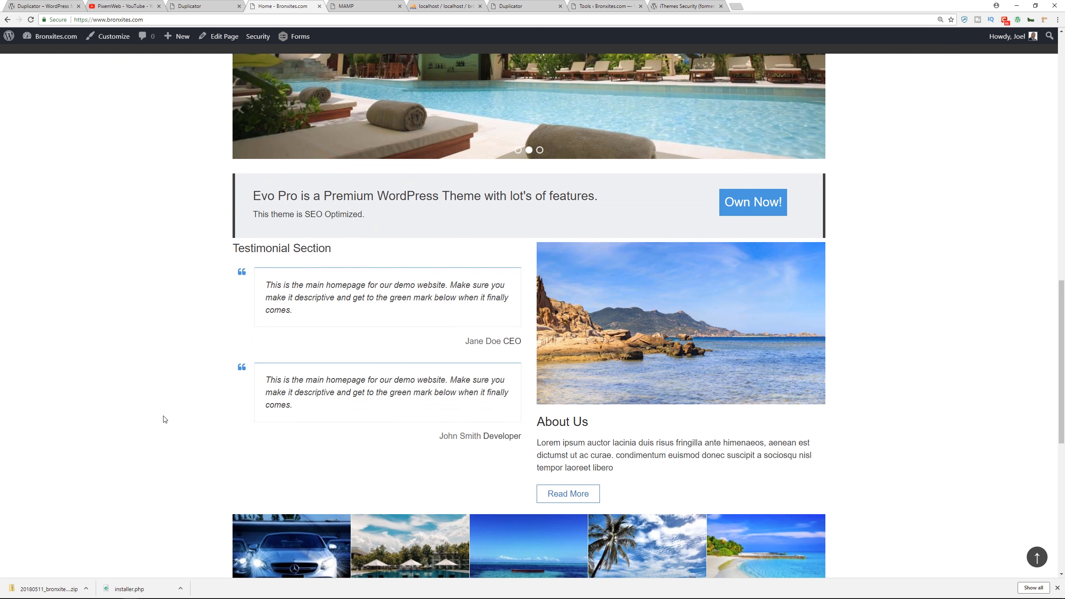
{"action": "scroll", "coordinate": [163, 419], "scroll_direction": "up", "scroll_amount": 20}
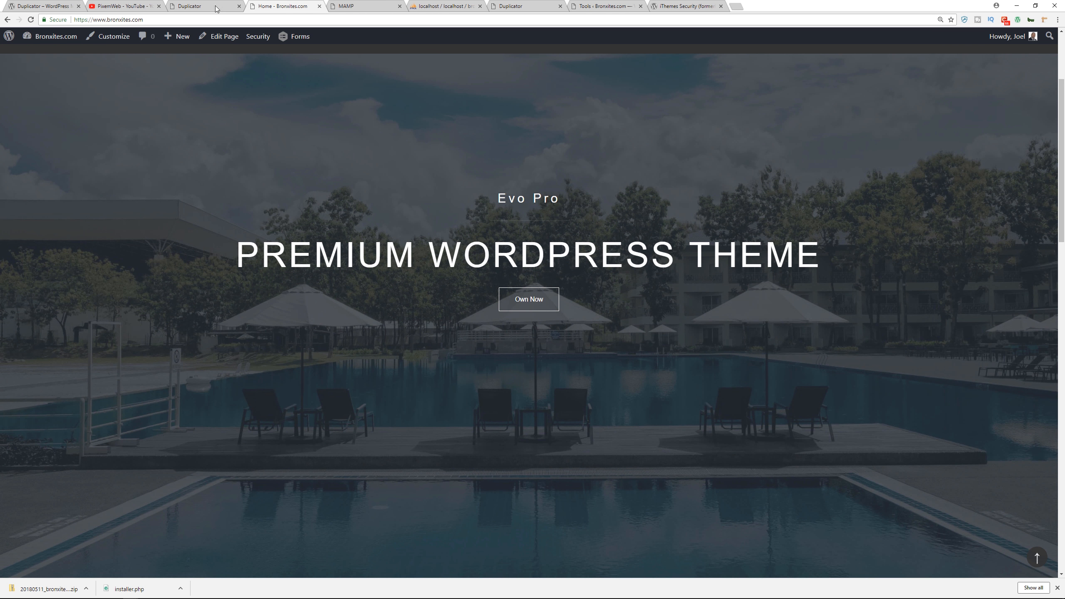
Return to the WordPress Dashboard and look through Duplicator's settings, including the About and General sections.
{"action": "left_click", "coordinate": [50, 37]}
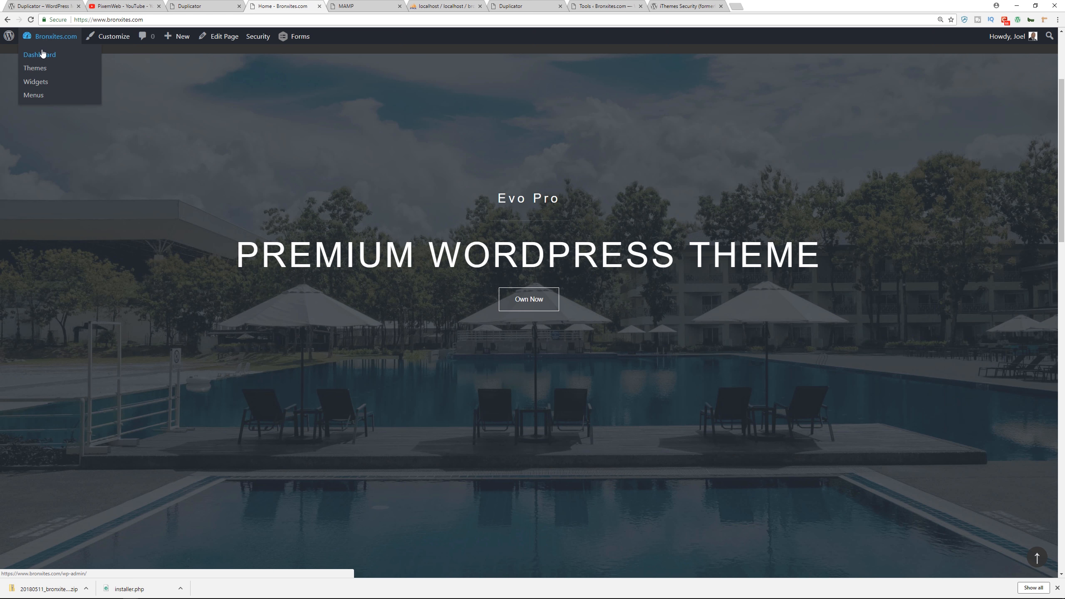
{"action": "mouse_move", "coordinate": [47, 403]}
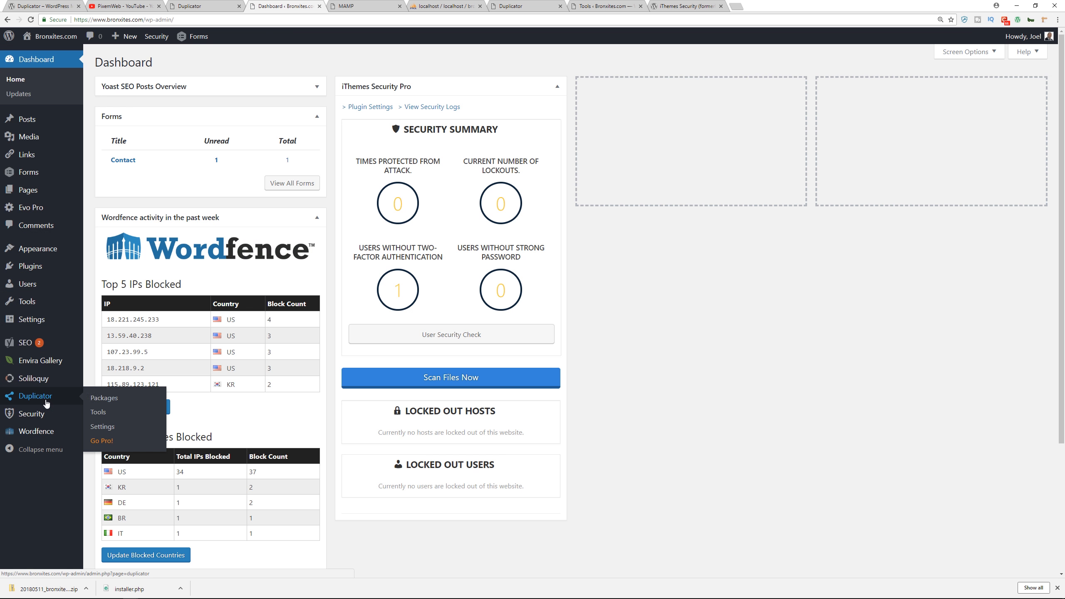
{"action": "left_click", "coordinate": [103, 427]}
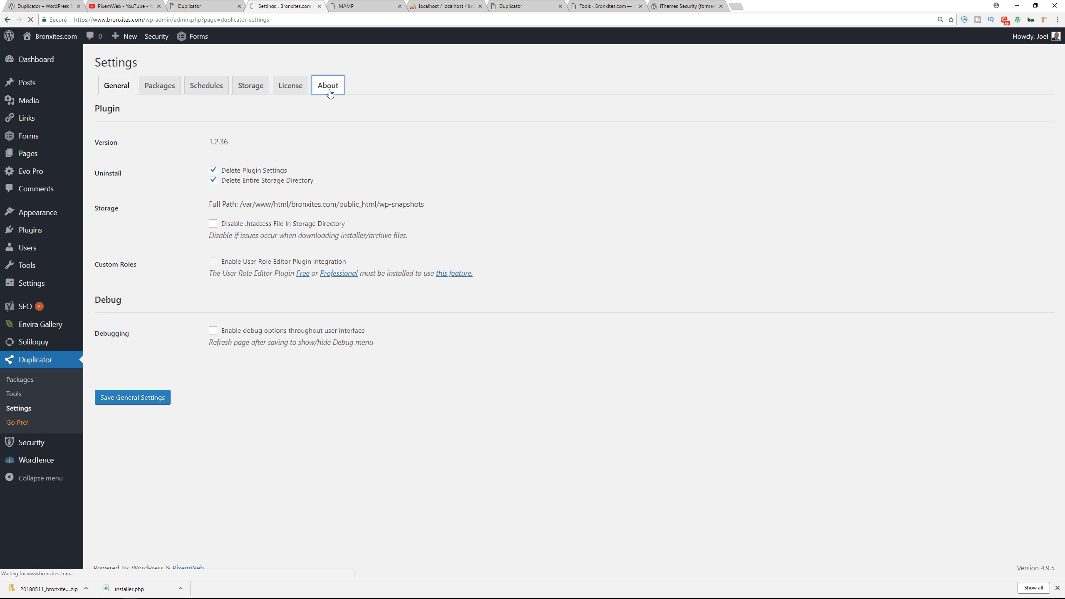
{"action": "left_click", "coordinate": [328, 85]}
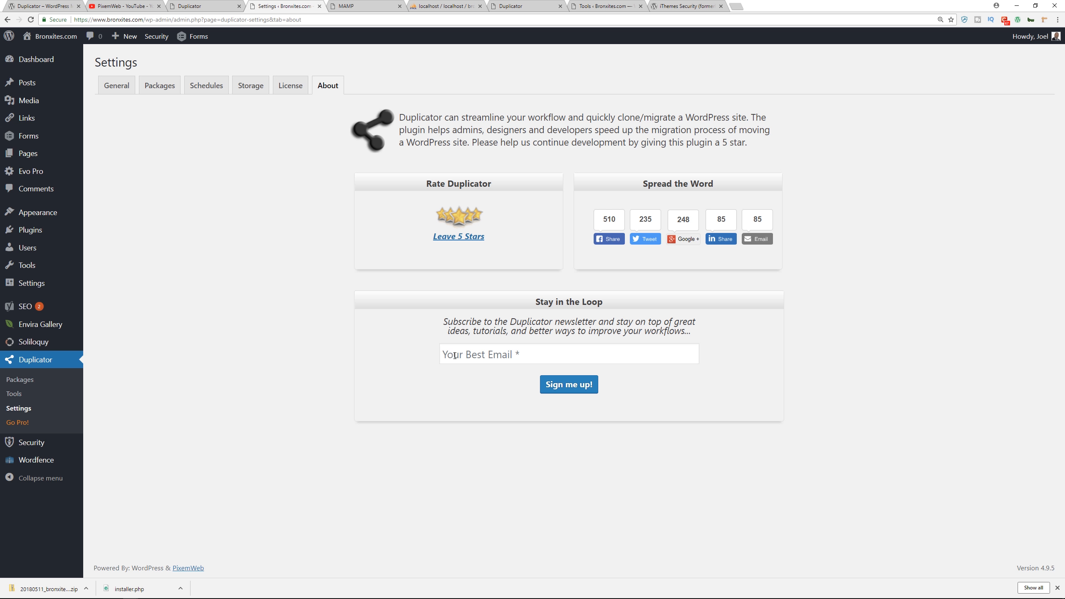
{"action": "left_click", "coordinate": [128, 90]}
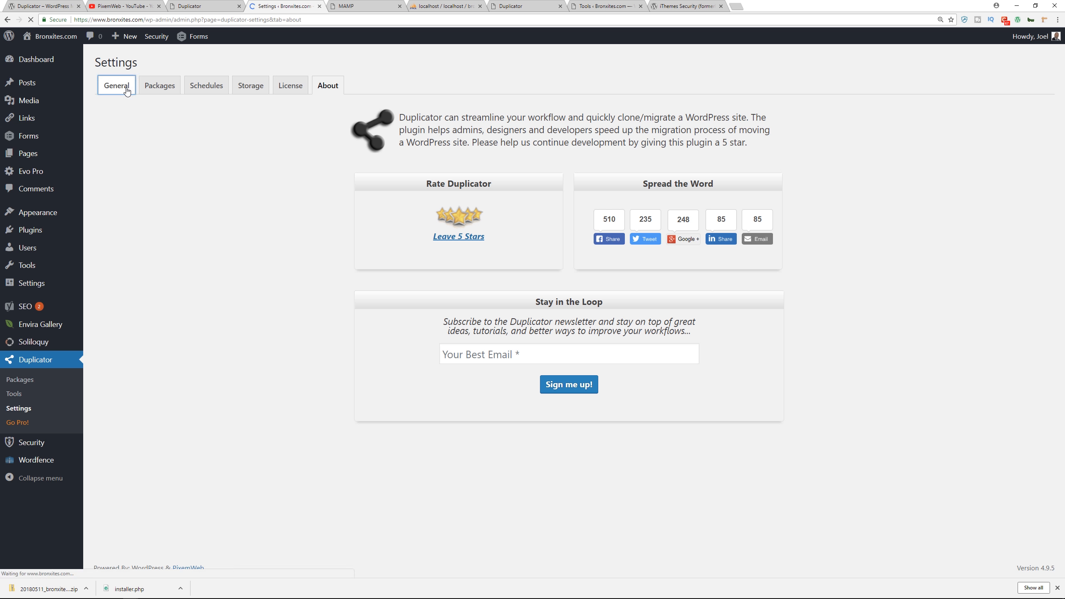
{"action": "left_click", "coordinate": [154, 91]}
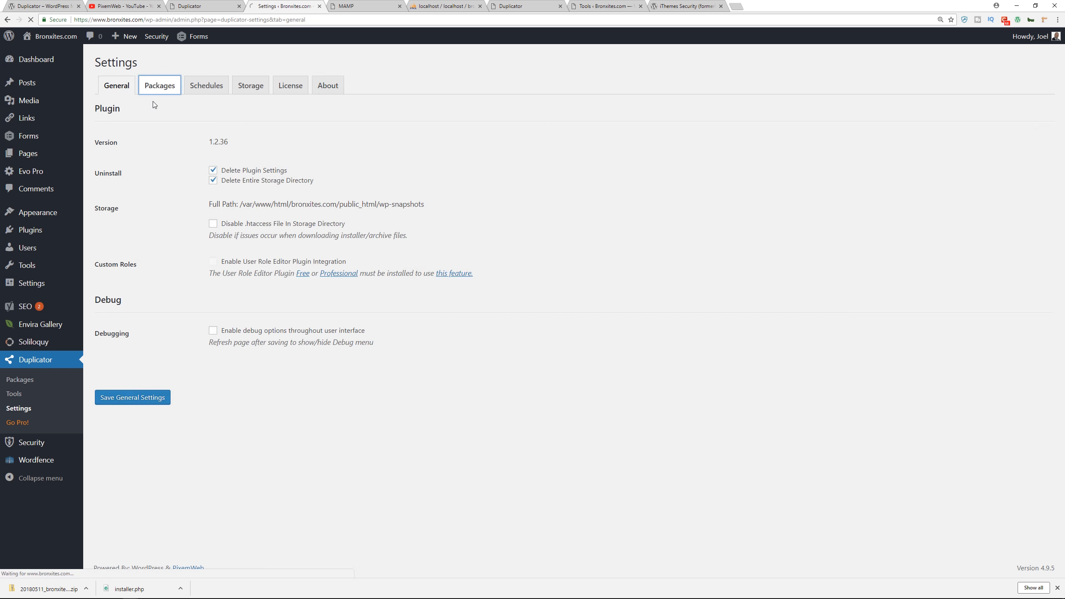
Go back to Duplicator's list of packages and open the Quick Start guide from it.
{"action": "left_click", "coordinate": [25, 384]}
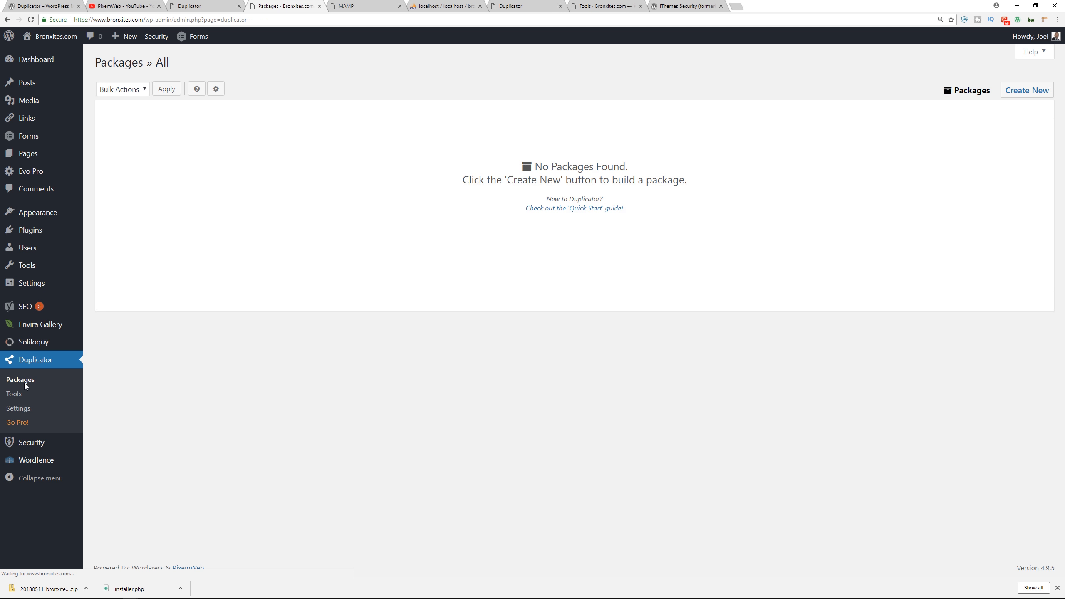
{"action": "left_click", "coordinate": [583, 210]}
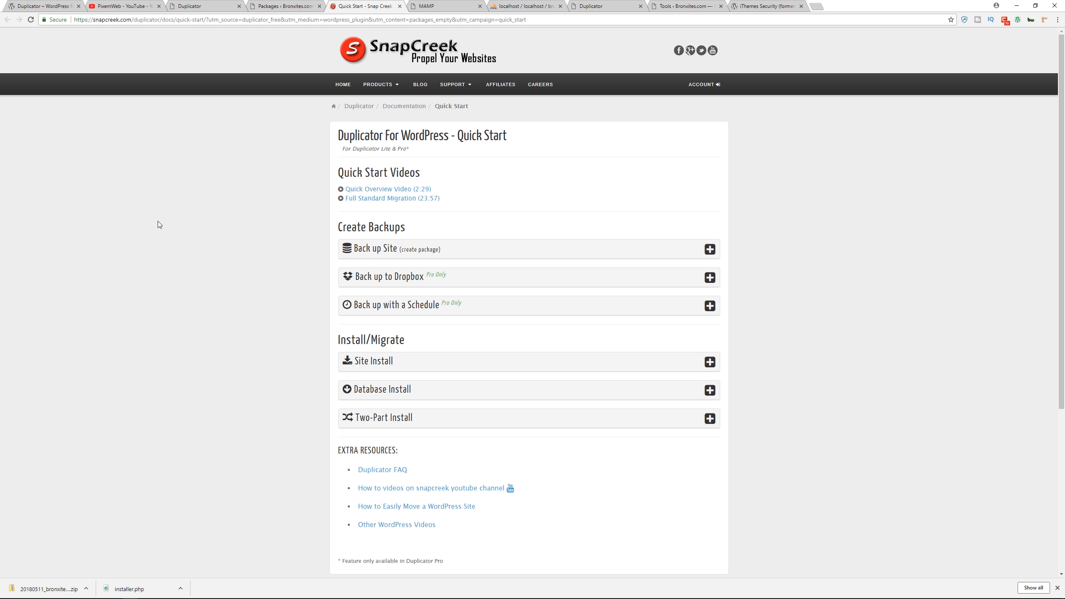
Switch to the PixemWeb YouTube channel and browse its home page and full list of videos.
{"action": "left_click", "coordinate": [122, 6]}
{"action": "scroll", "coordinate": [735, 289], "scroll_direction": "down", "scroll_amount": 6}
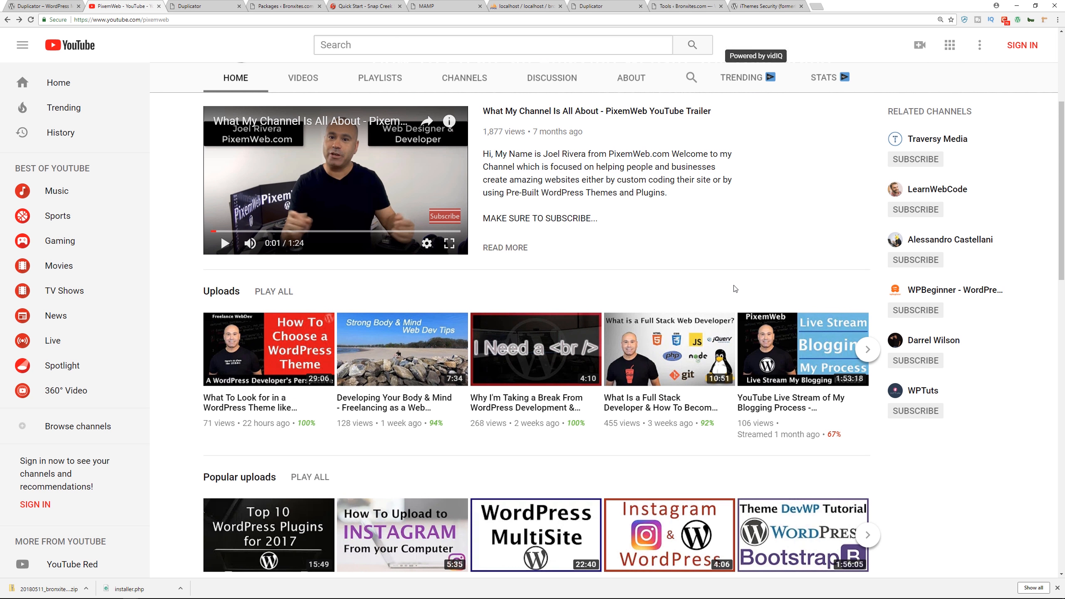
{"action": "scroll", "coordinate": [734, 289], "scroll_direction": "down", "scroll_amount": 2}
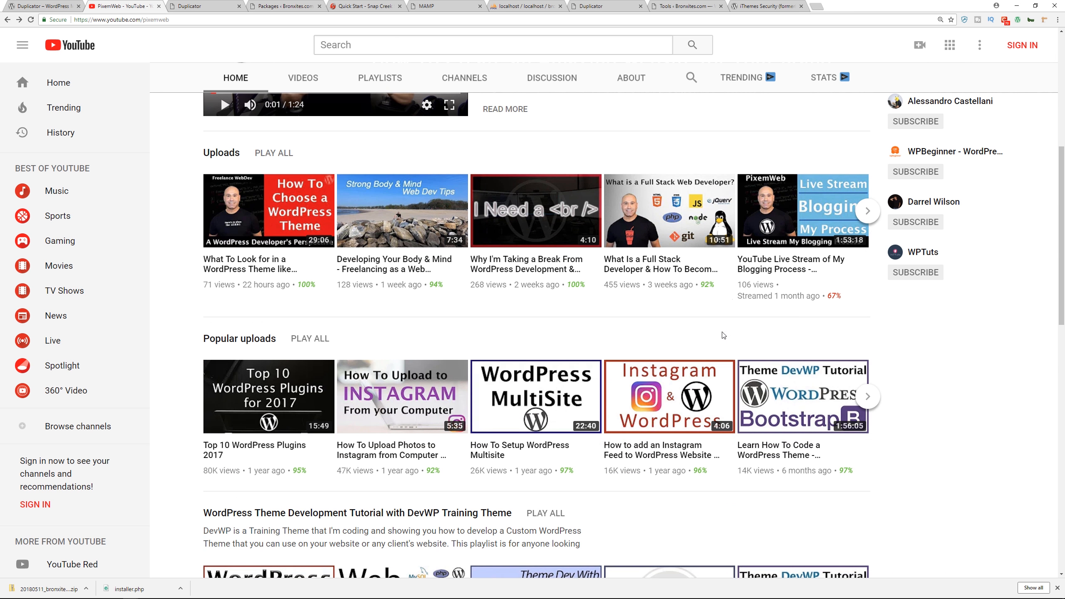
{"action": "scroll", "coordinate": [724, 334], "scroll_direction": "up", "scroll_amount": 5}
{"action": "left_click", "coordinate": [303, 146]}
{"action": "scroll", "coordinate": [180, 402], "scroll_direction": "down", "scroll_amount": 8}
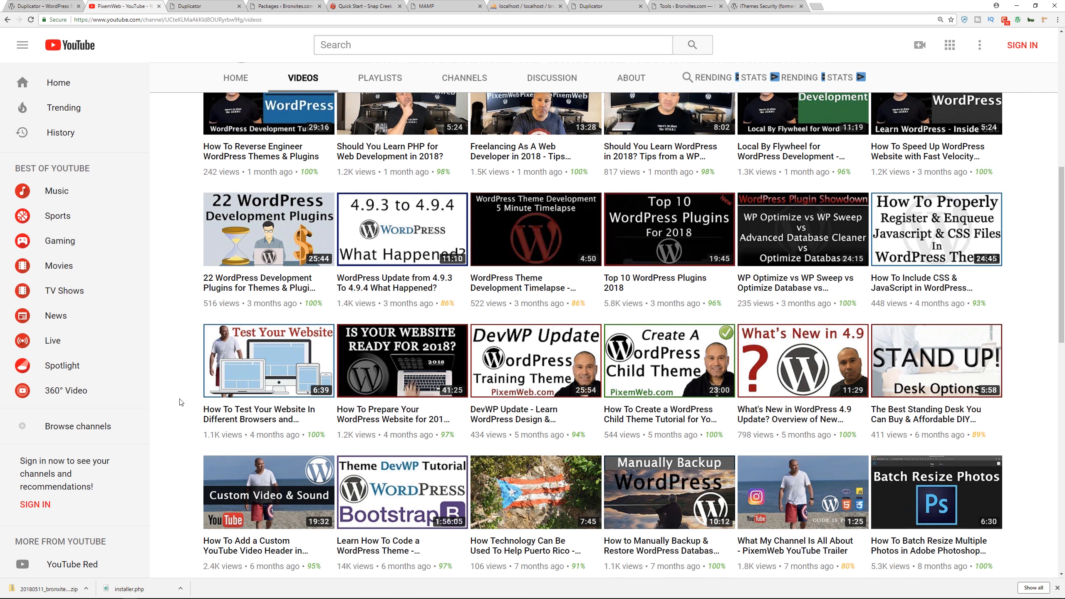
{"action": "scroll", "coordinate": [180, 402], "scroll_direction": "down", "scroll_amount": 5}
{"action": "scroll", "coordinate": [180, 402], "scroll_direction": "down", "scroll_amount": 10}
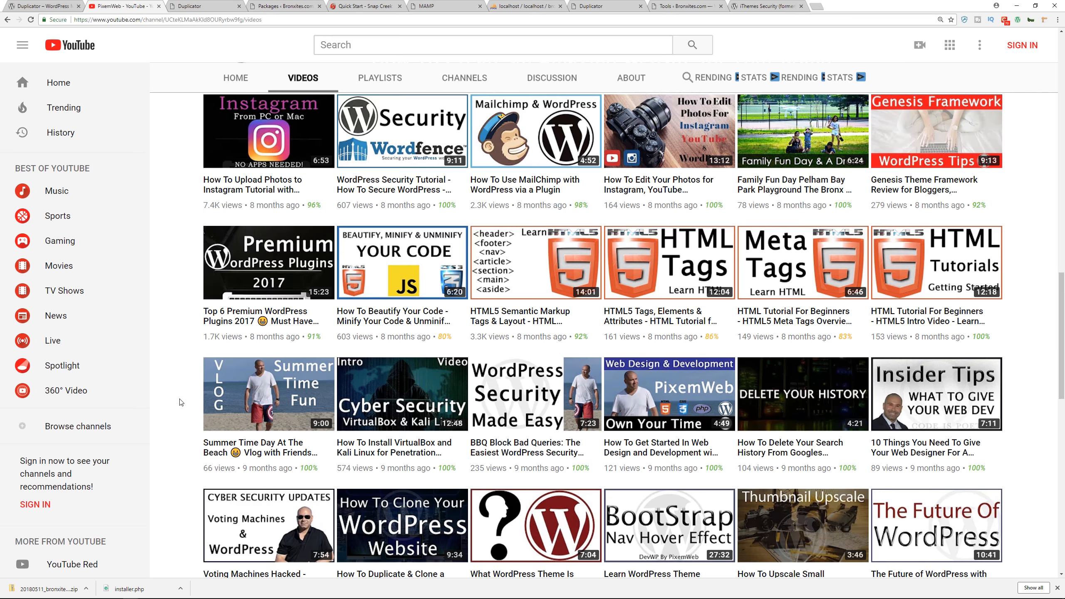
{"action": "scroll", "coordinate": [180, 402], "scroll_direction": "down", "scroll_amount": 10}
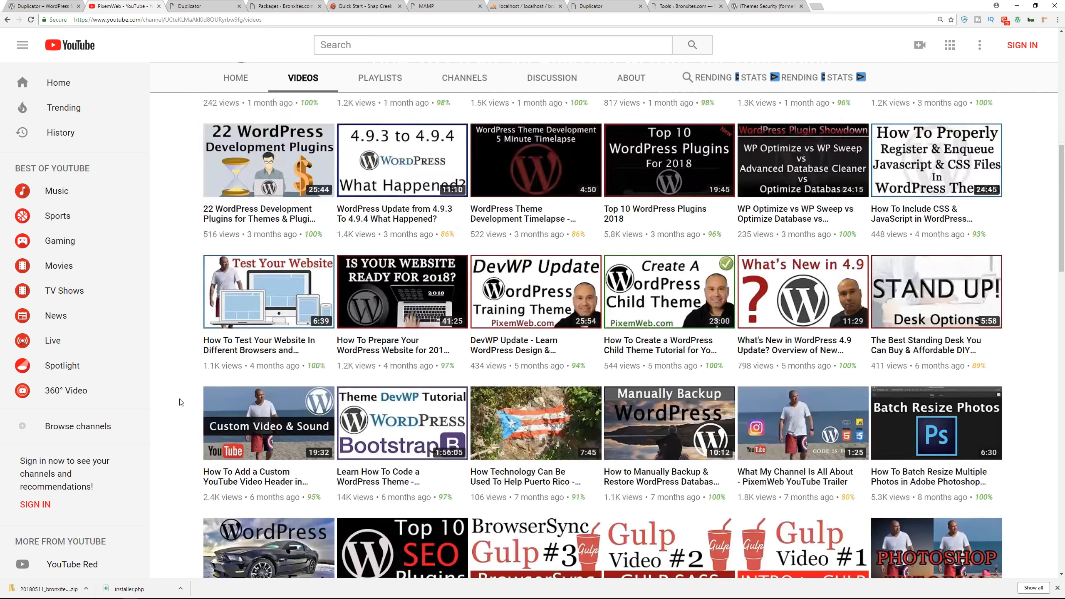